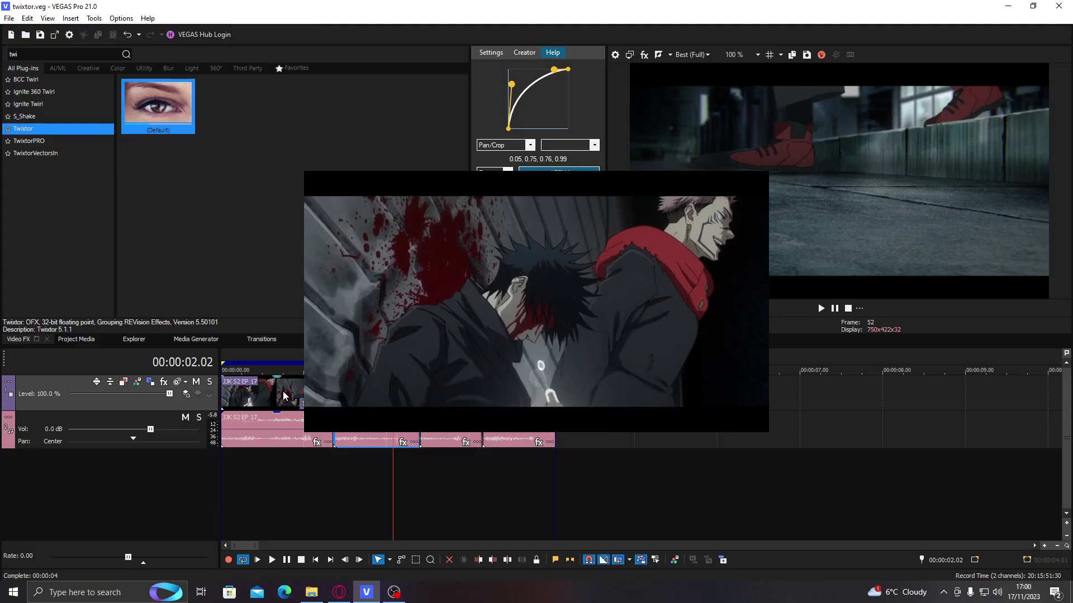
Park the playhead near the first clip's start and switch preview quality to Best (Half).
left_click(283, 395)
left_click(241, 396)
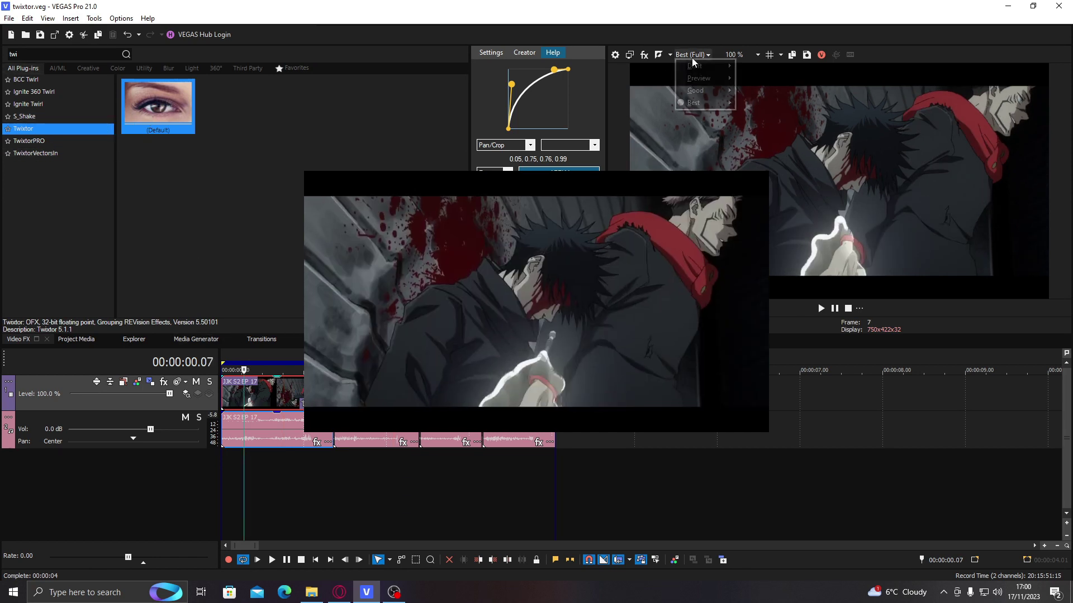
mouse_move(728, 103)
left_click(766, 128)
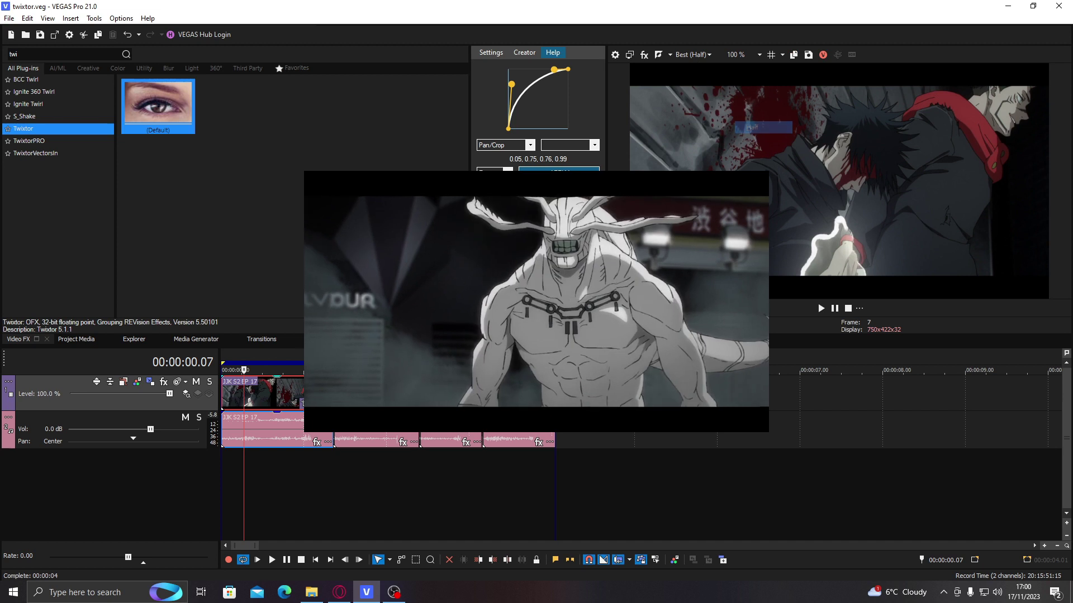
left_click(274, 396)
Scrub the clips and step frame by frame through the first clip to about one second.
left_click(304, 395)
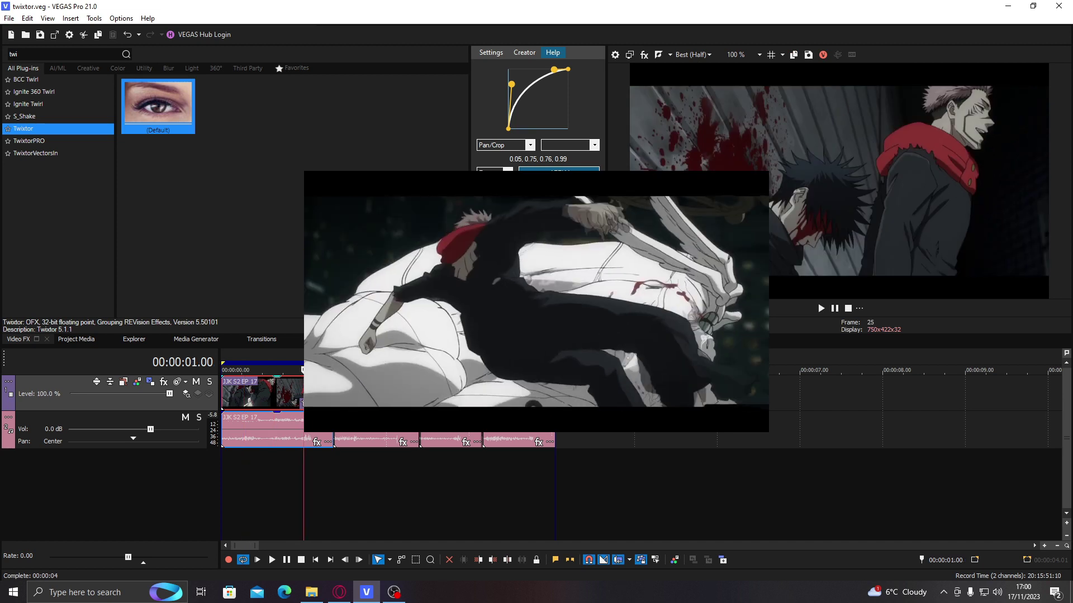
left_click_drag(304, 370, 483, 370)
left_click(273, 364)
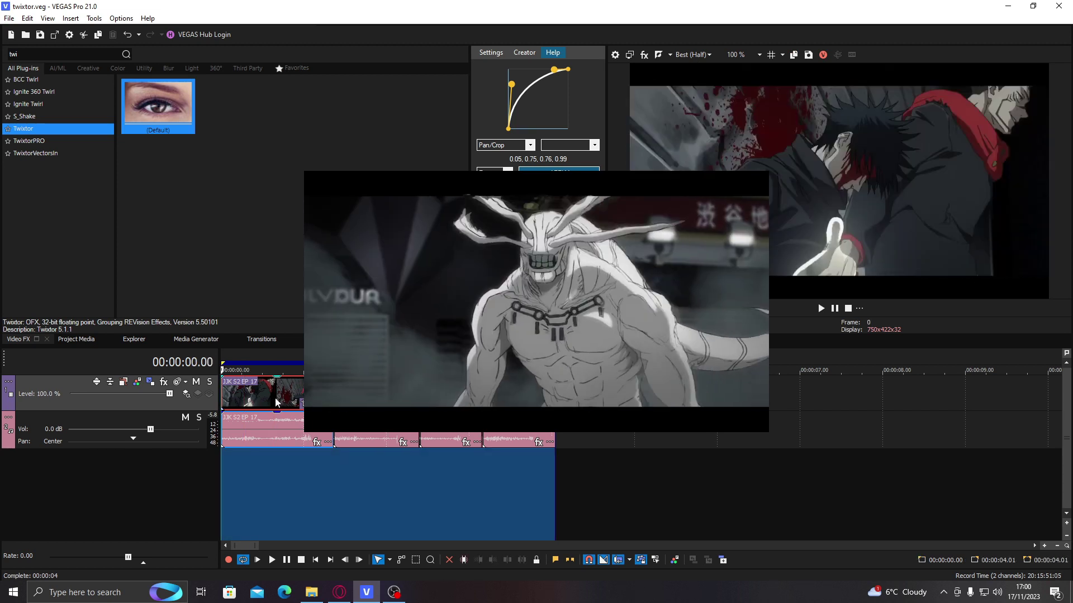
left_click(248, 396)
left_click(258, 396)
left_click(274, 397)
left_click(293, 394)
left_click(303, 395)
Mute the audio track and start playback from near the beginning.
left_click(323, 395)
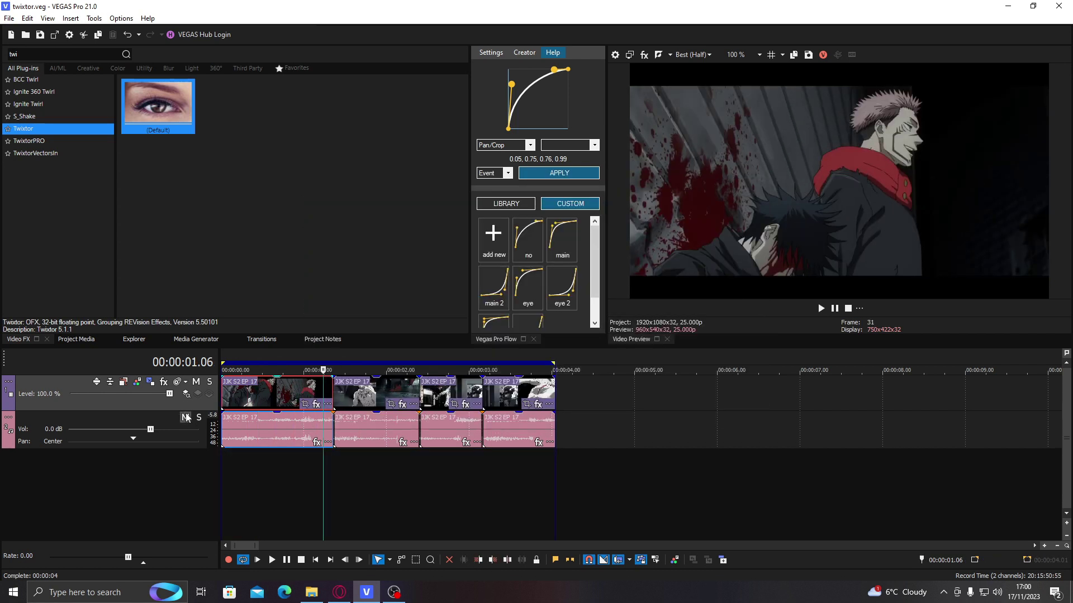
left_click(186, 417)
left_click(235, 396)
key("space")
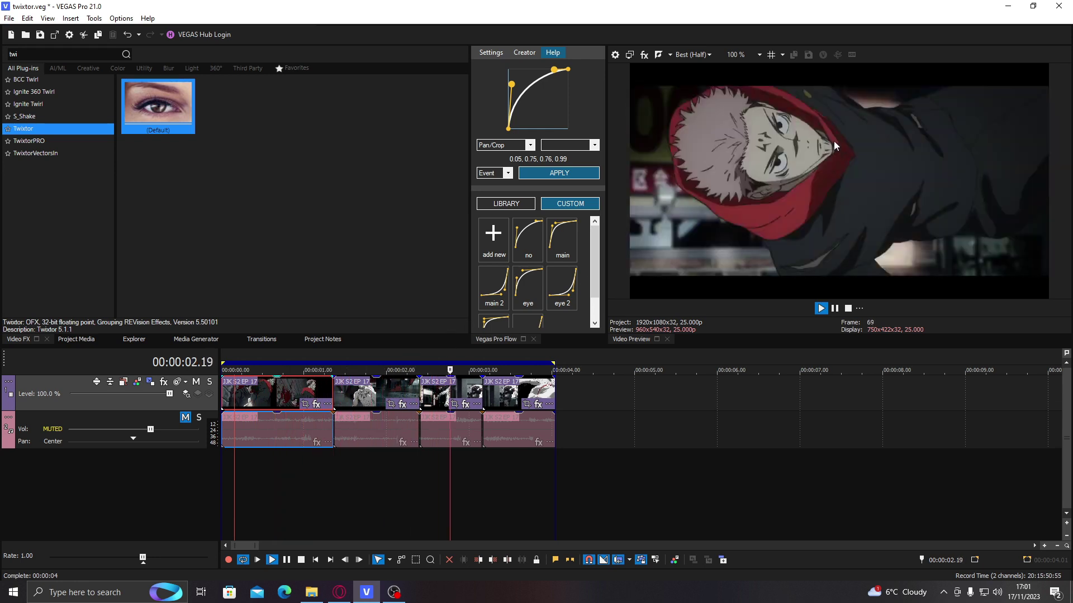
Select the first and second clips' time ranges, parking the playhead at 00:00:01.06.
left_click(345, 394)
double_click(327, 392)
left_click(324, 395)
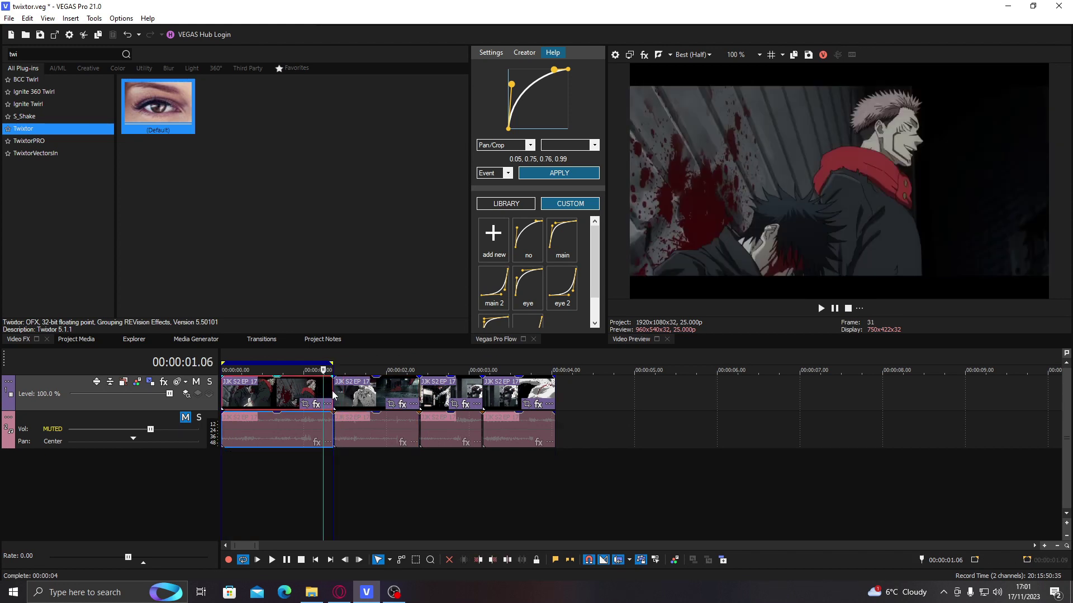
left_click(333, 389)
double_click(371, 469)
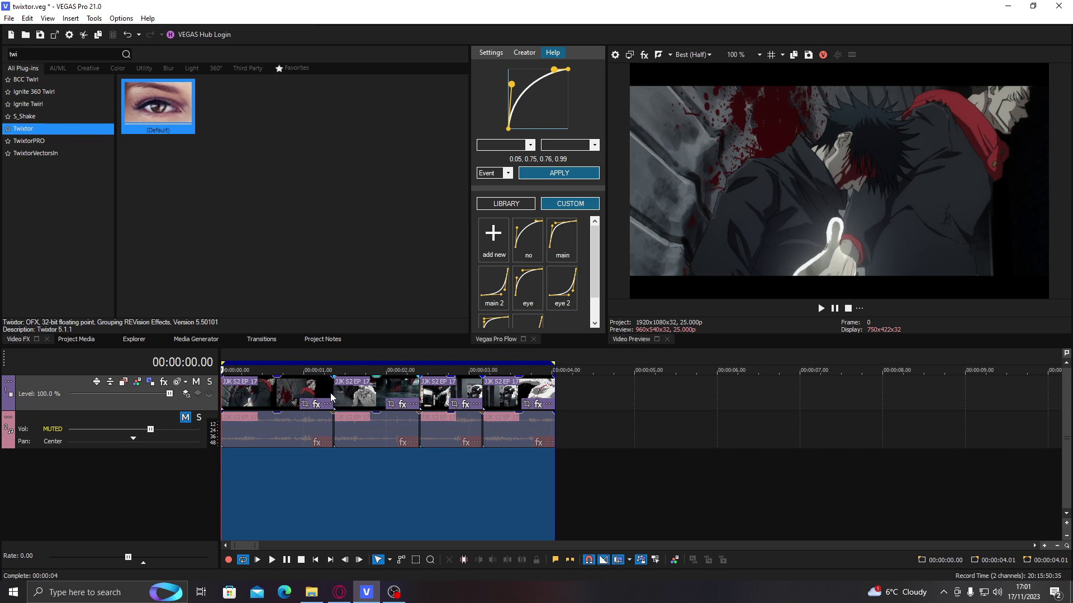
left_click(343, 396)
Play and stop the second clip twice, then jump to its end.
key("space")
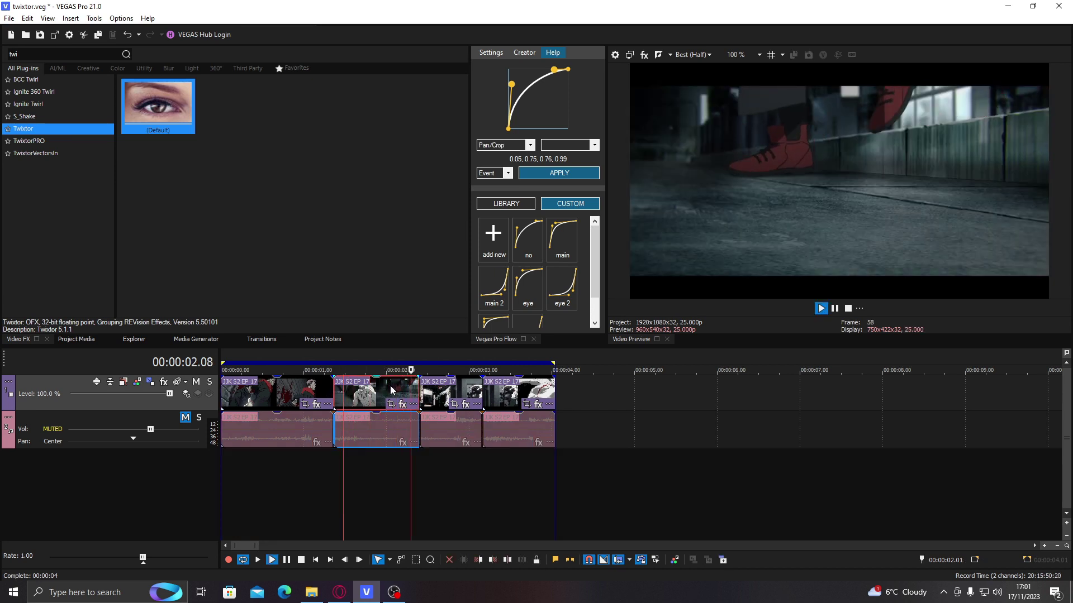
key("space")
left_click(390, 389)
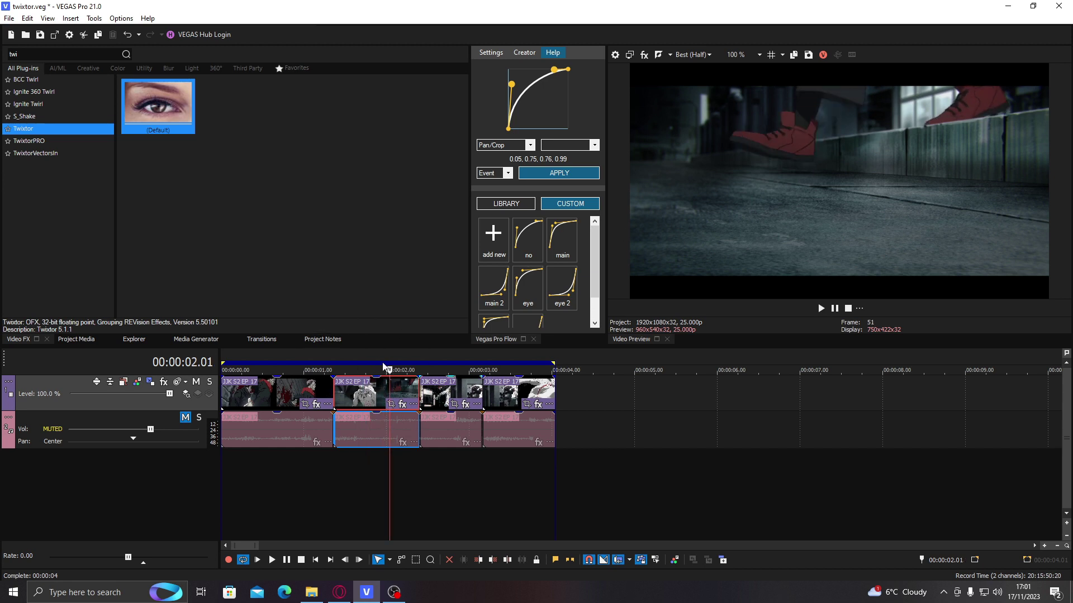
key("space")
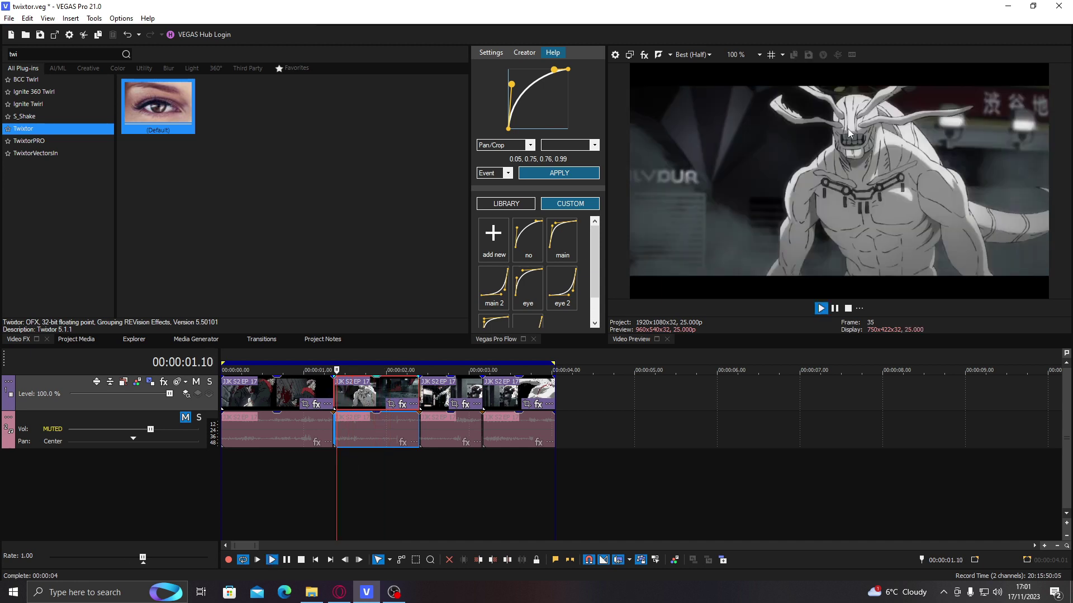
key("space")
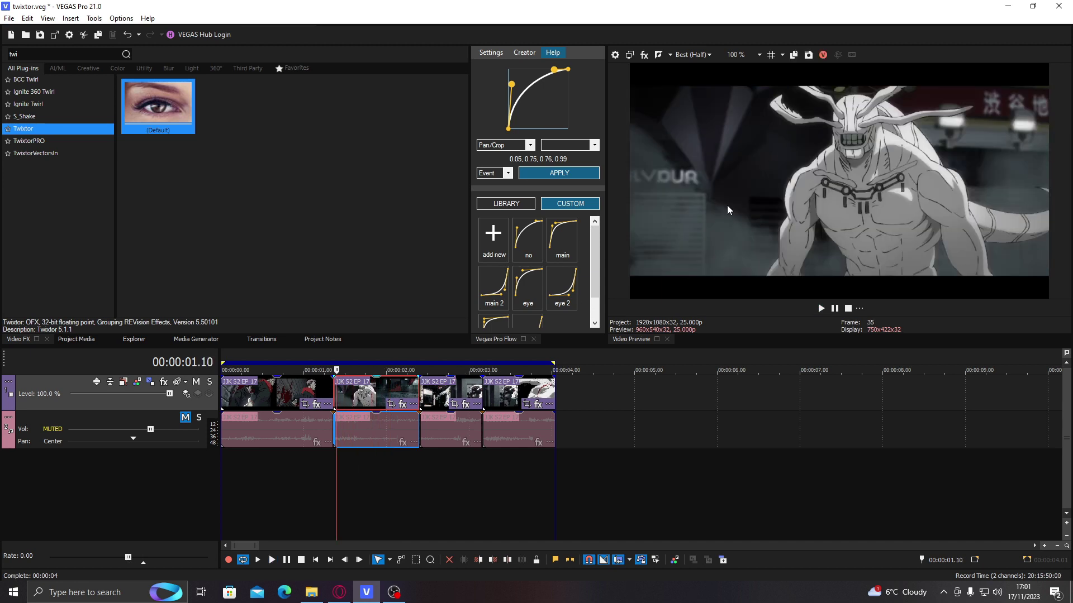
left_click(415, 389)
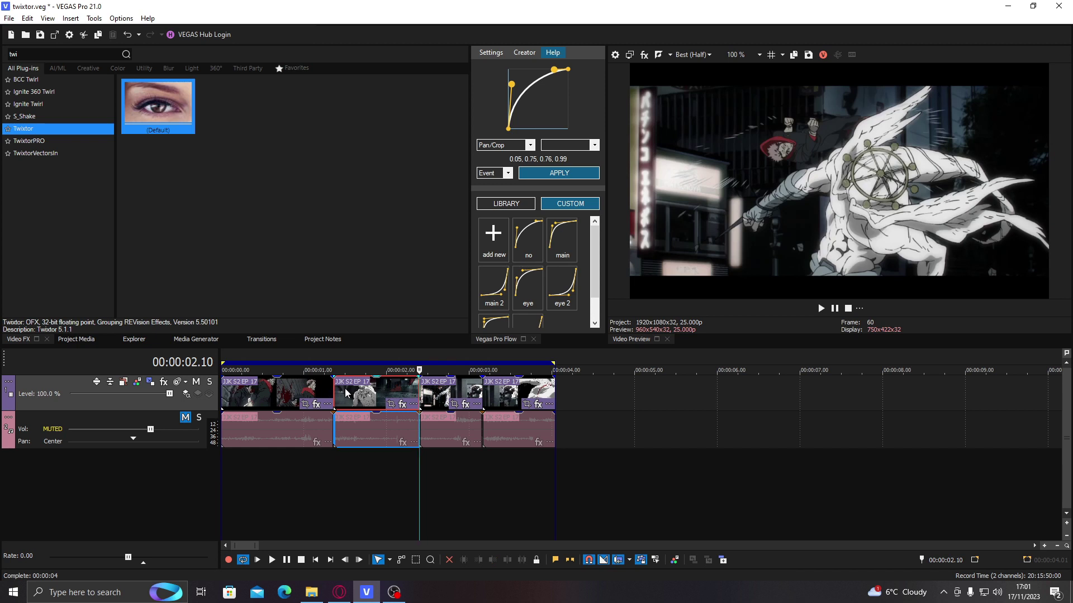
Play the third clip and step through its frames, briefly selecting the fourth clip.
left_click(436, 390)
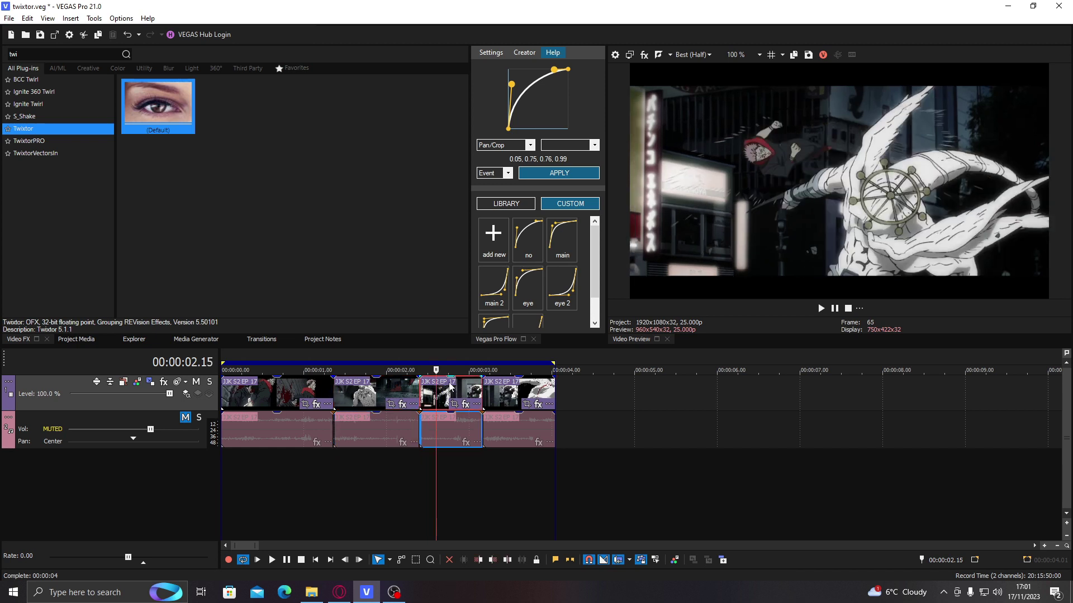
key("space")
key("space")
left_click(426, 397)
left_click(492, 397)
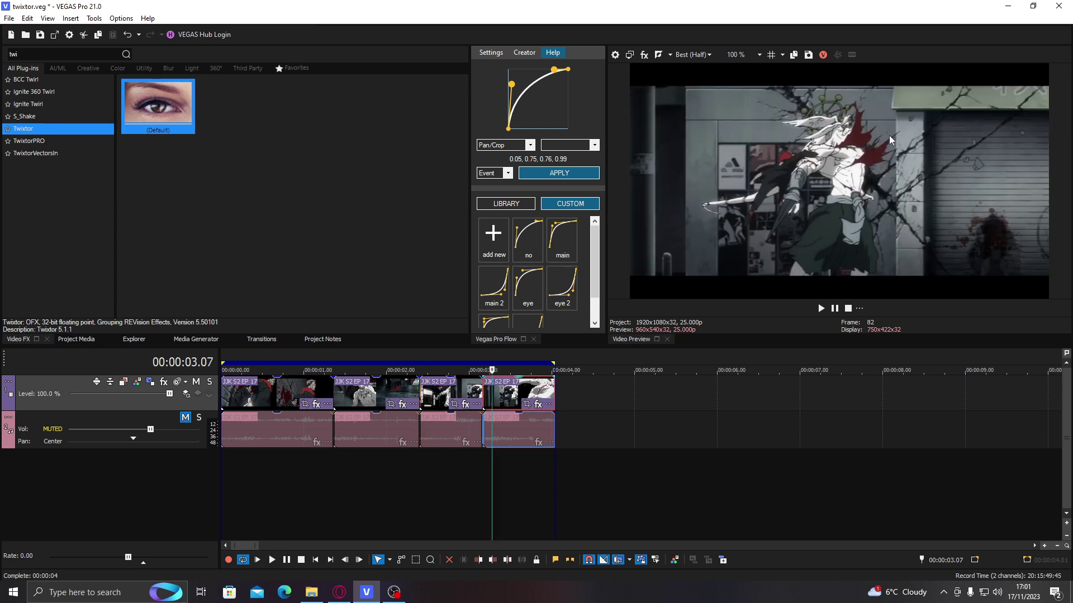
left_click(459, 398)
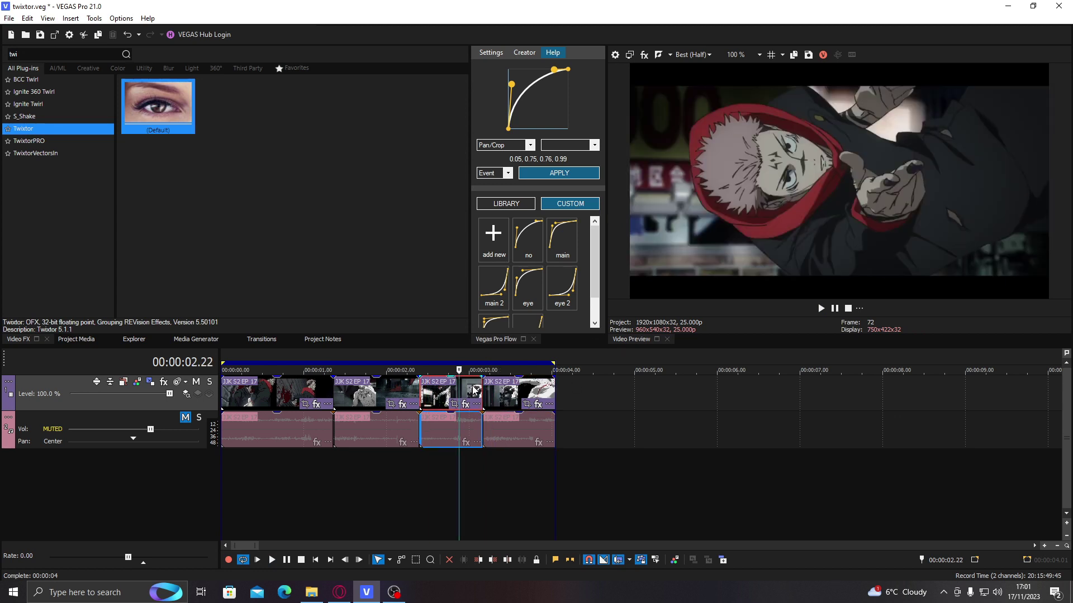
left_click(474, 390)
left_click(455, 391)
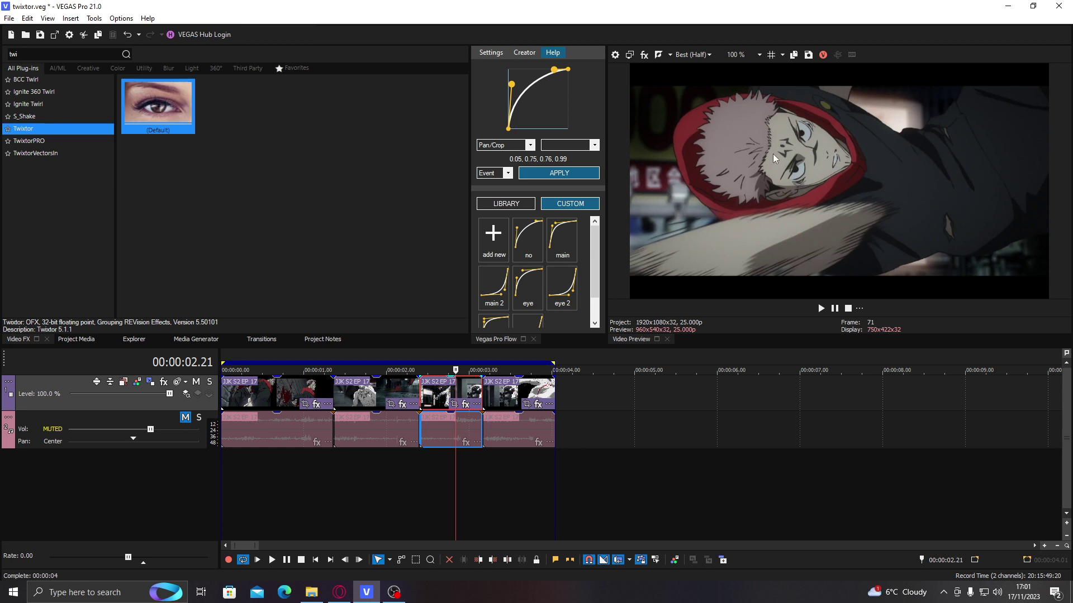
Play the whole 0–4 s sequence, stop around one second, and reselect the first clip.
double_click(296, 472)
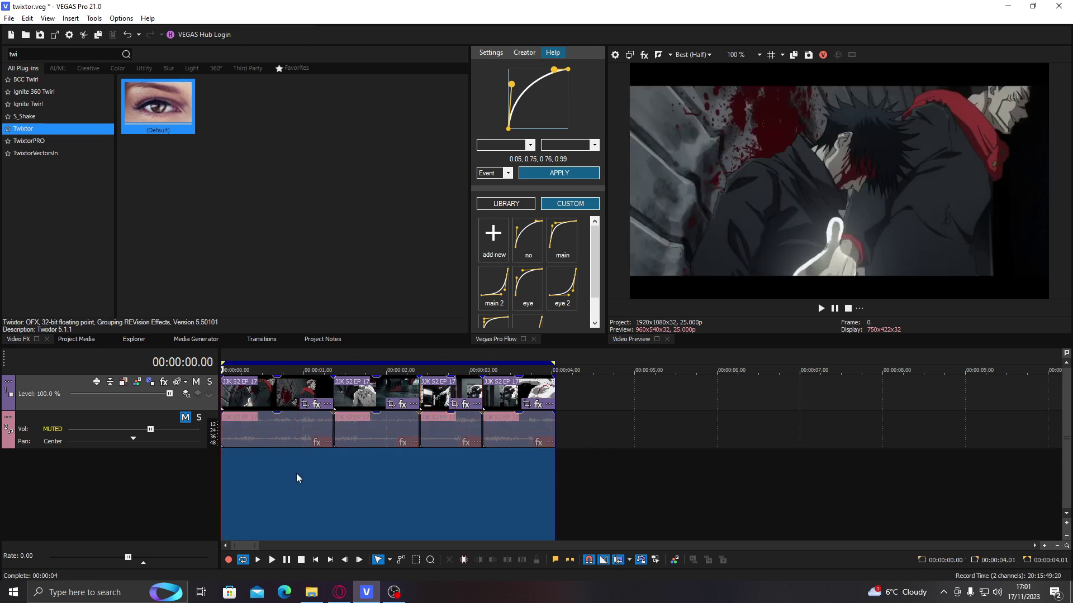
key("space")
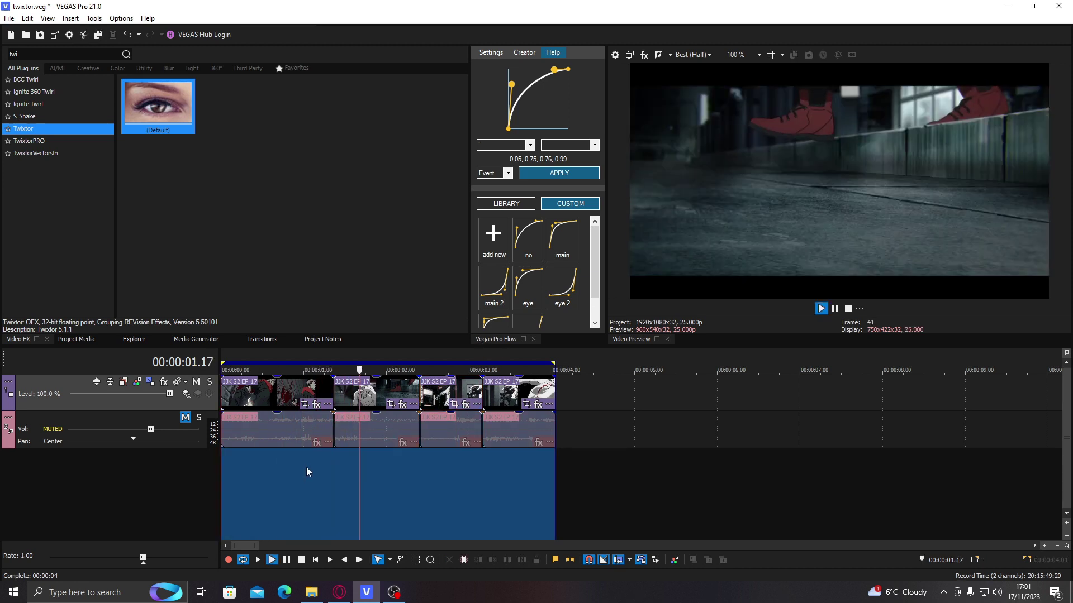
left_click(307, 467)
key("space")
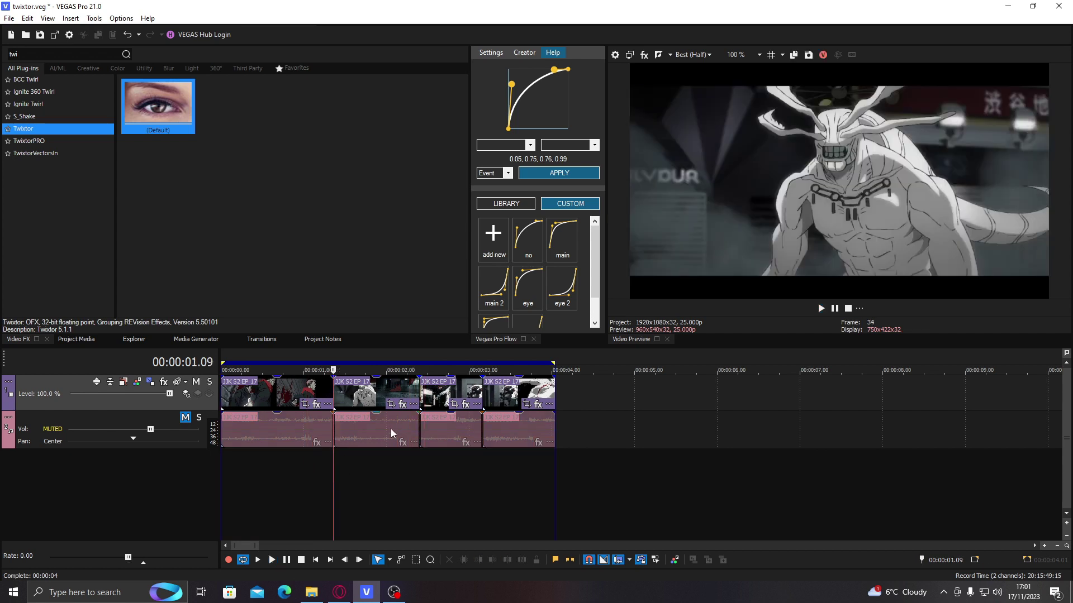
left_click(419, 452)
left_click(268, 393)
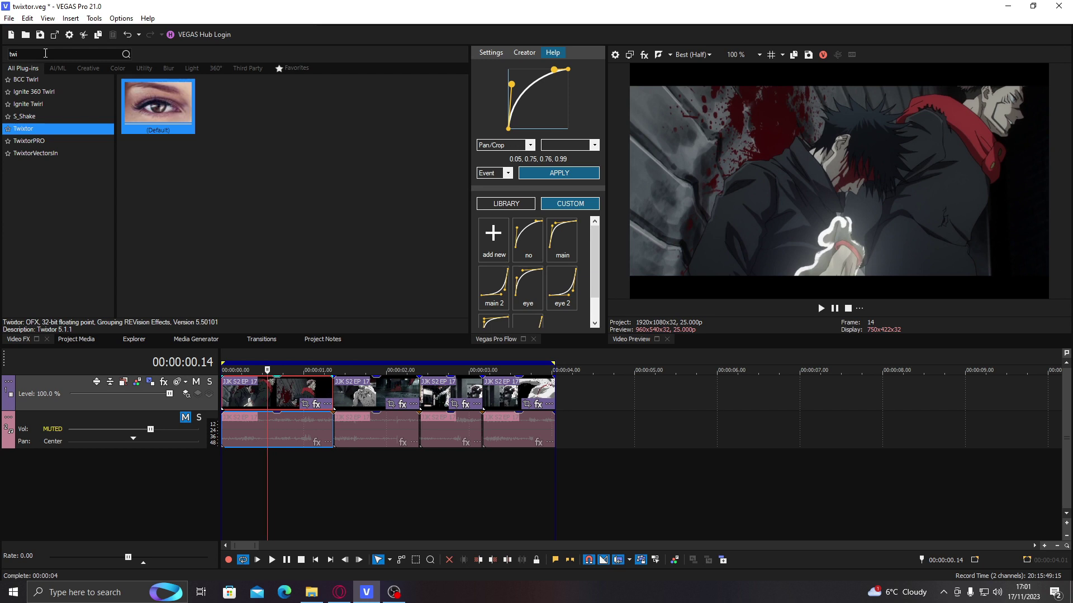
Apply the Twixtor (Default) preset to the first clip and bring up its settings.
left_click_drag(141, 116, 274, 405)
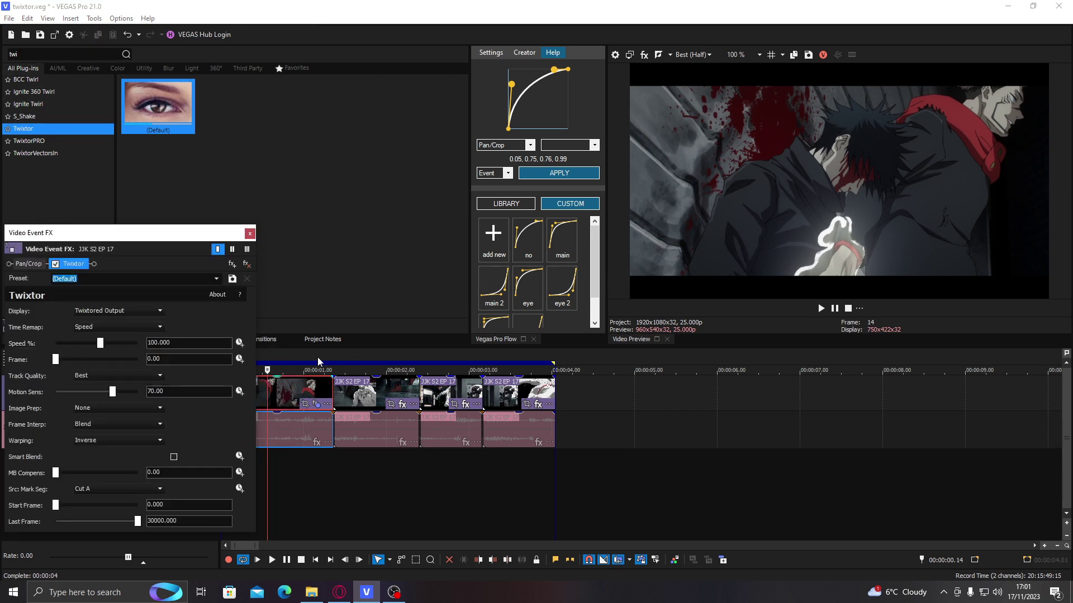
left_click(278, 402)
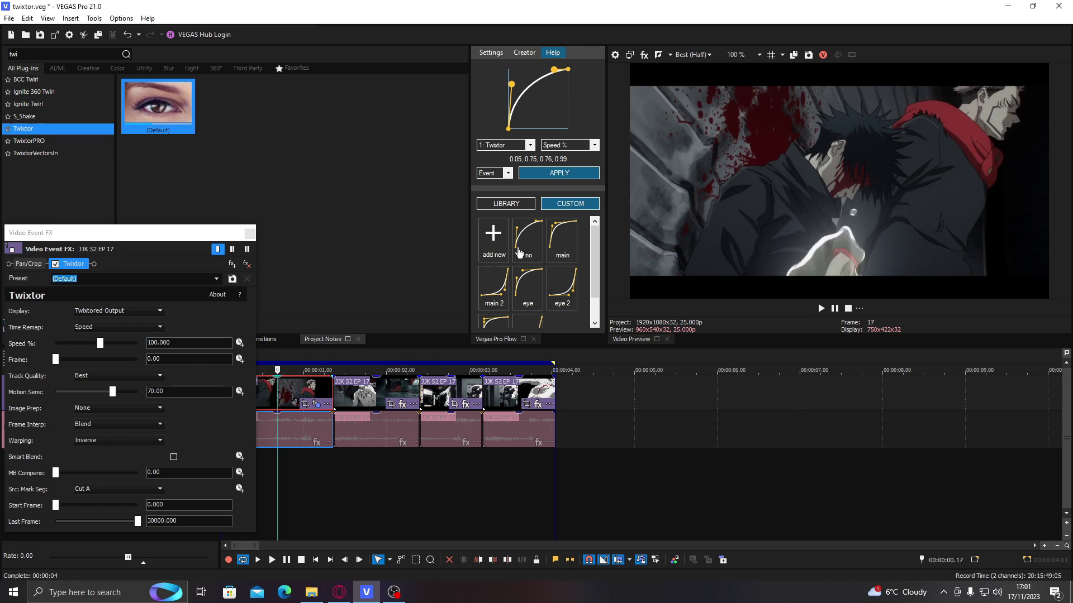
left_click_drag(157, 236, 216, 47)
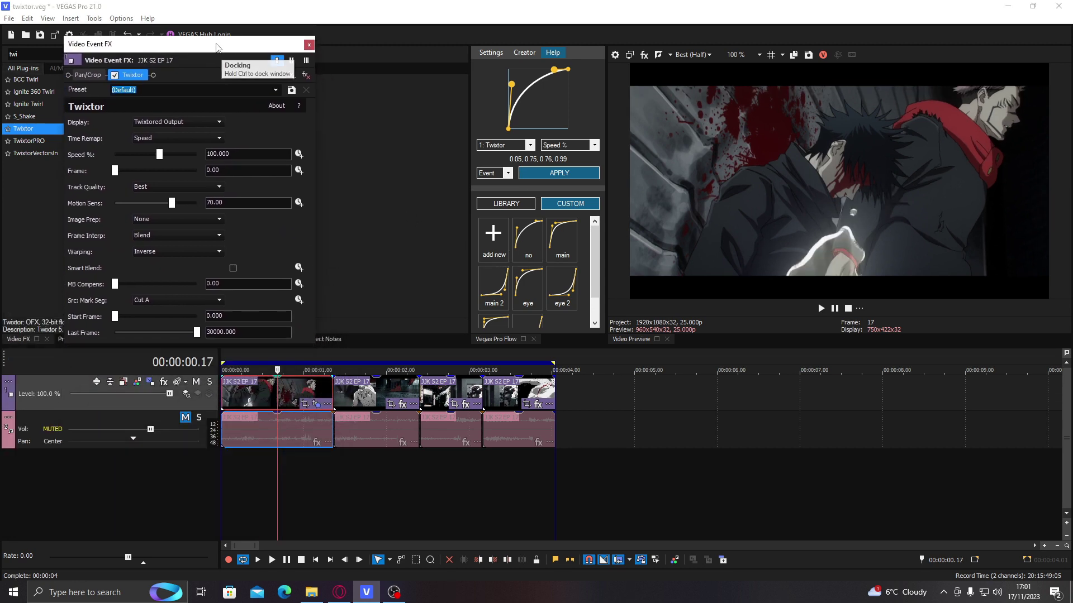
Set Twixtor's Frame value to 25 and enable keyframing for Speed %.
left_click(261, 169)
left_click(170, 171)
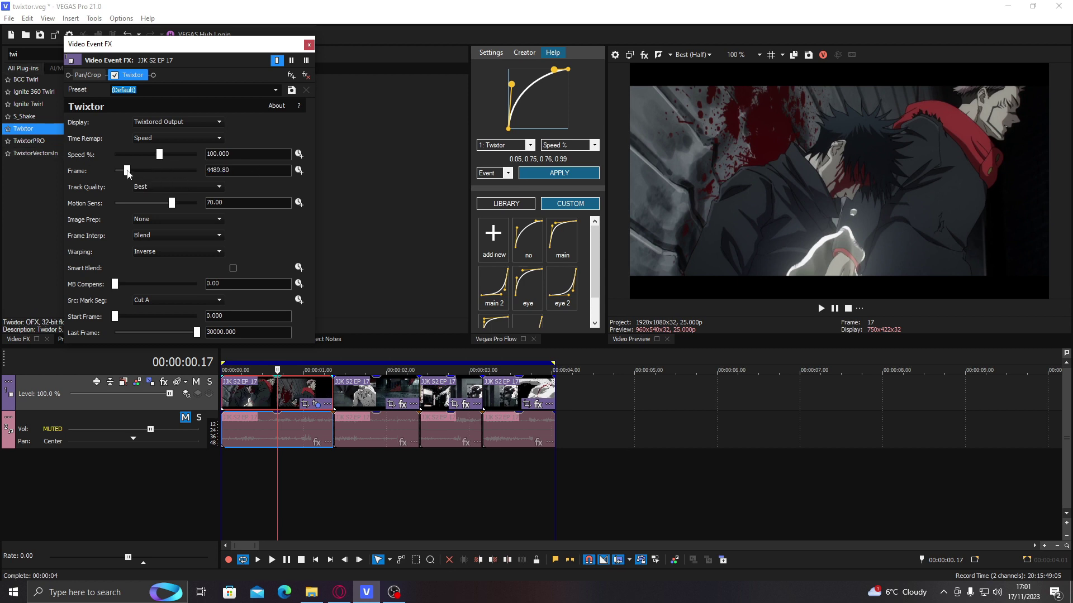
left_click(248, 170)
type("5")
left_click(299, 153)
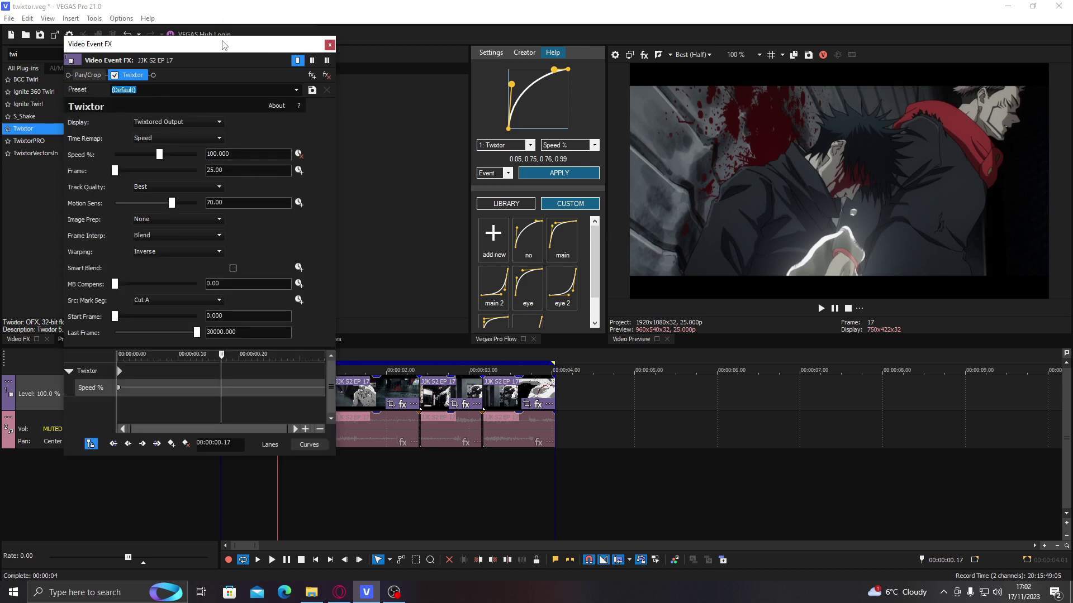
Move the playhead to frame 20 and reposition the Speed % keyframe in the FX timeline.
left_click_drag(225, 45, 164, 10)
left_click(288, 392)
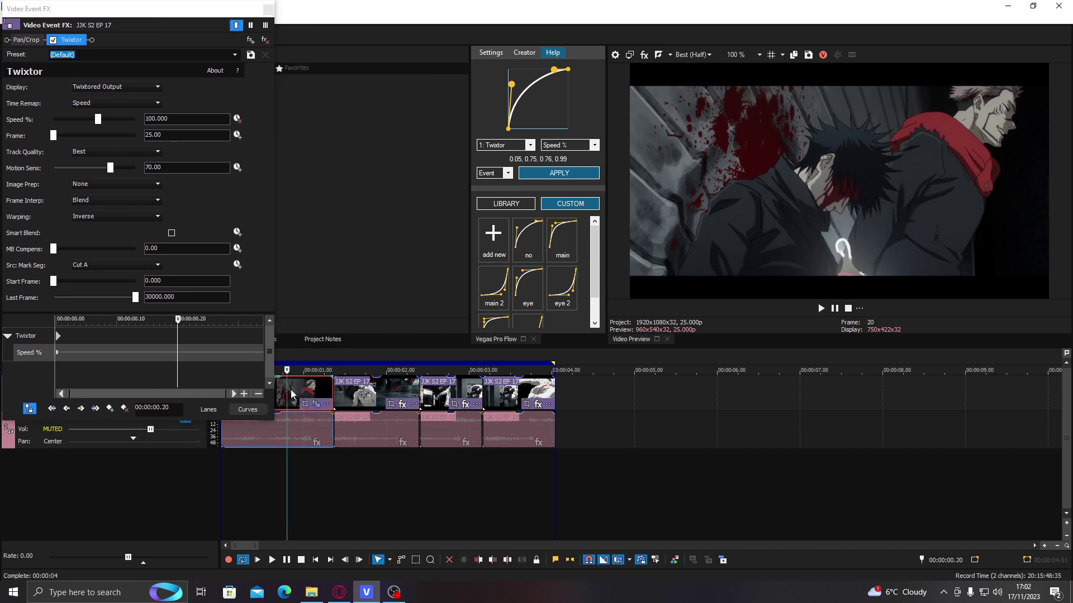
scroll(289, 391, "up", 1)
left_click_drag(58, 349, 280, 344)
left_click_drag(93, 358, 168, 345)
Add a 10% Twixtor Speed % keyframe at frame 19.
left_click(168, 345)
left_click(313, 390)
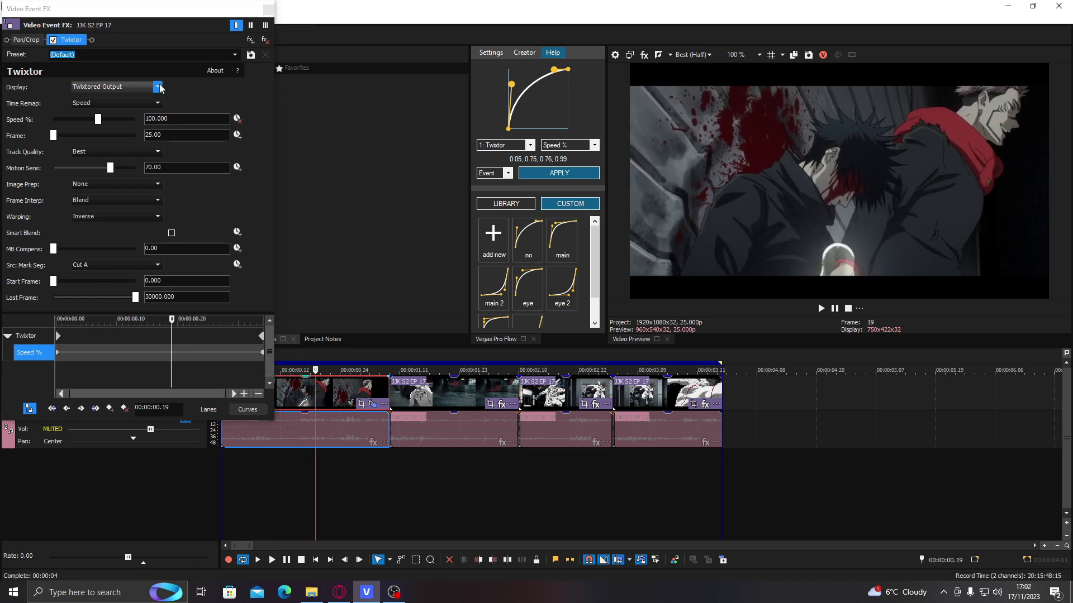
left_click(99, 118)
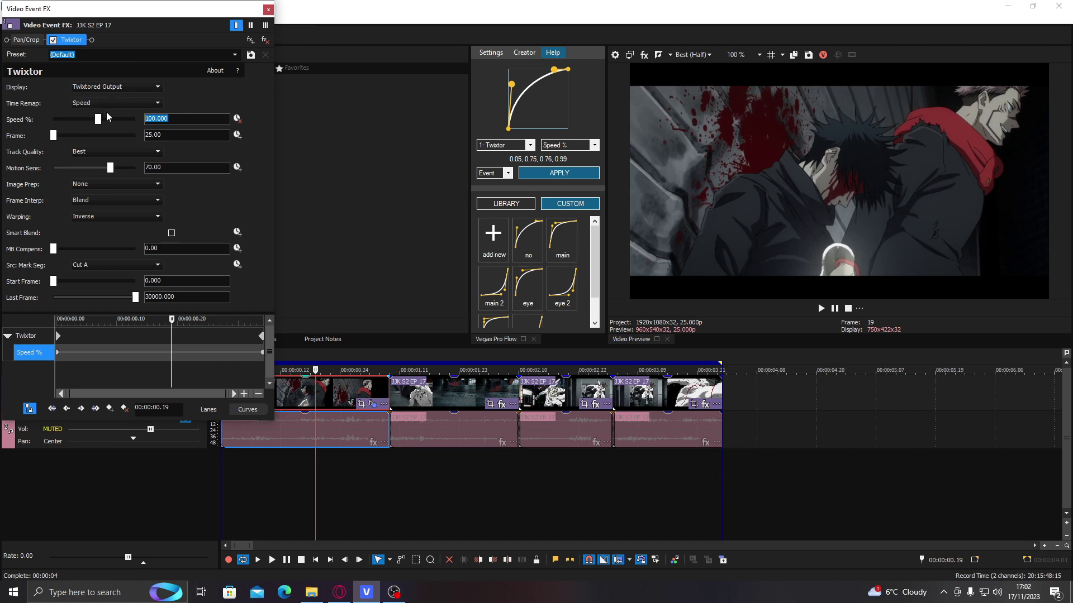
type("10")
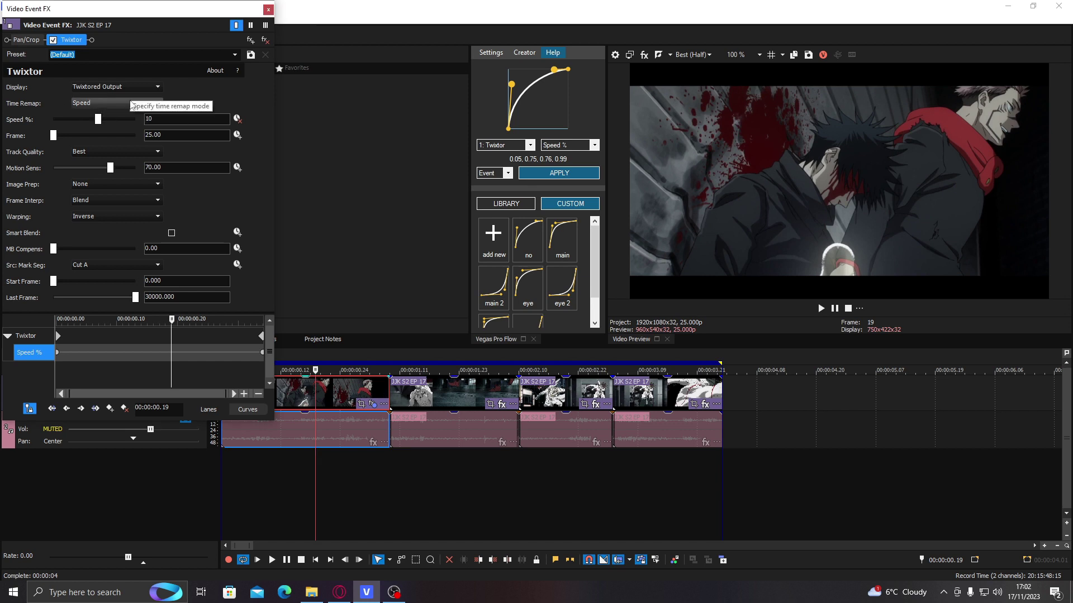
key("Return")
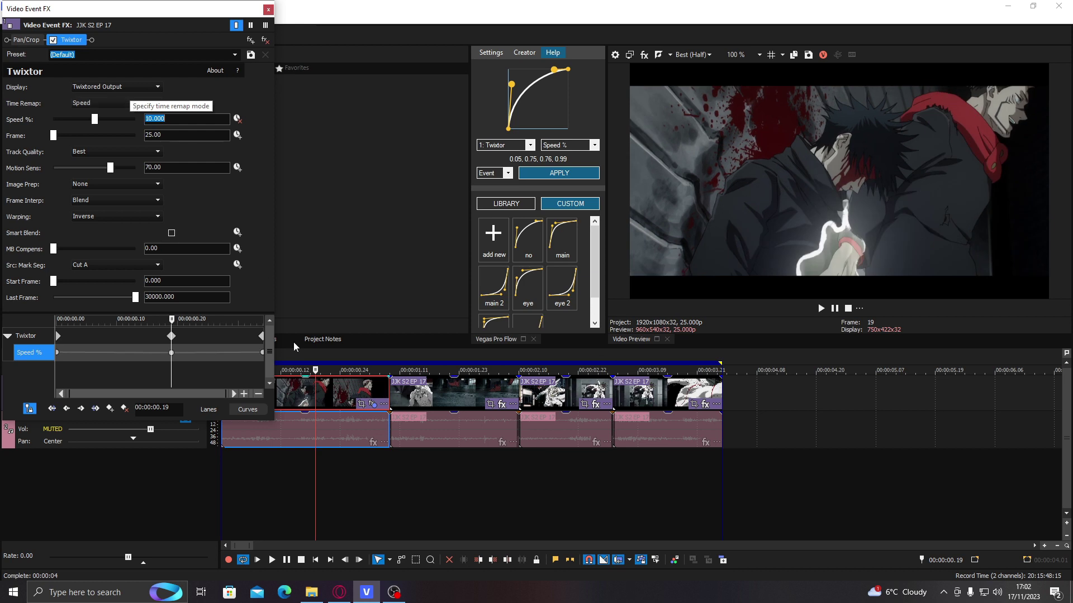
Shape an ease-out Flow curve, apply it to Speed %, and save it as 'twixtor'.
left_click(285, 398)
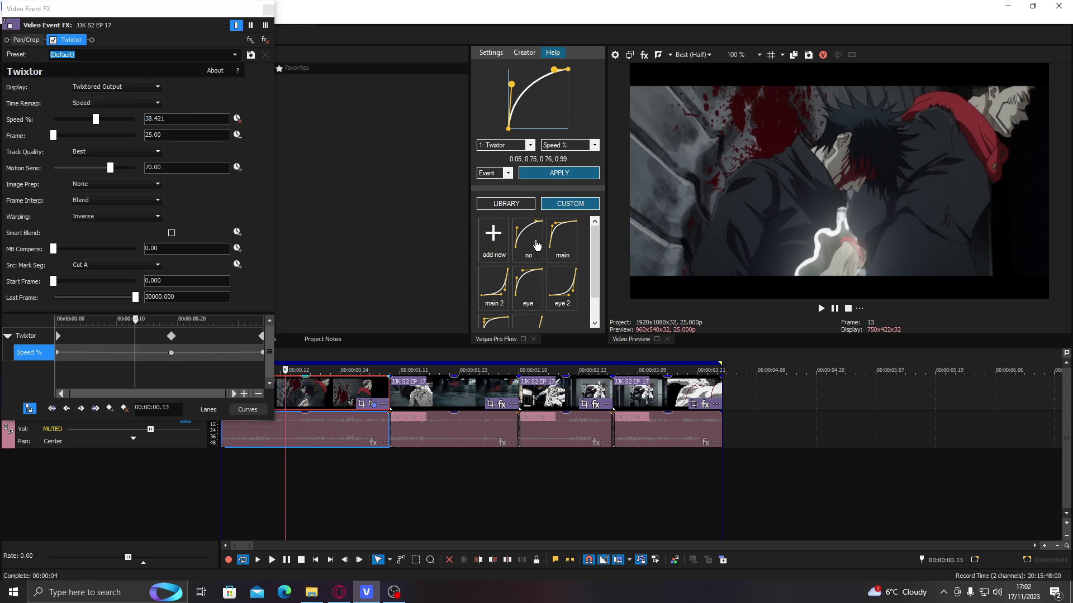
left_click_drag(550, 73, 527, 77)
left_click(543, 173)
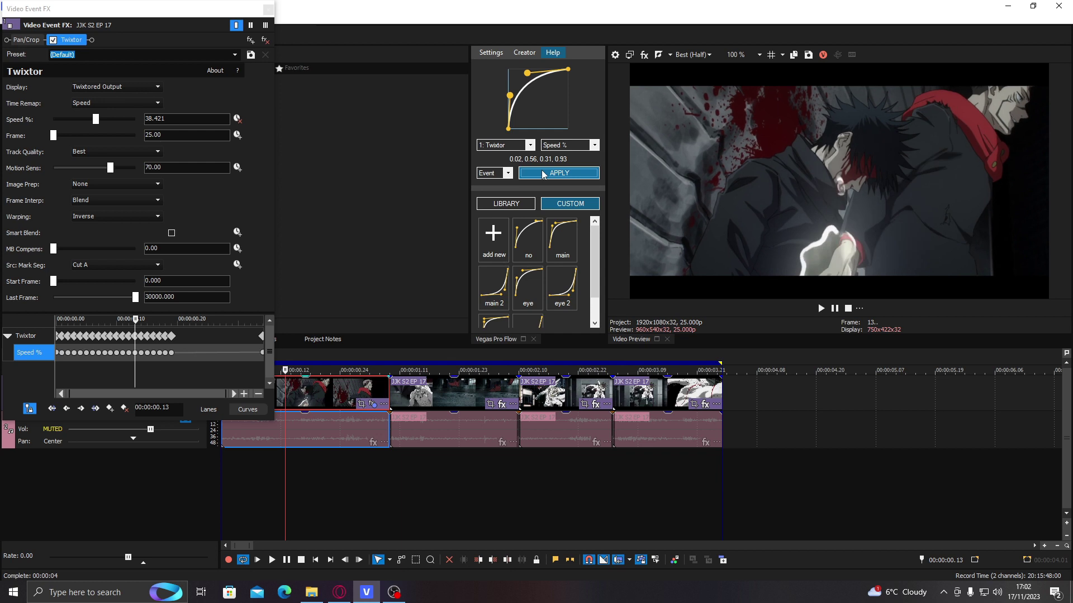
left_click(494, 235)
type("twixtor")
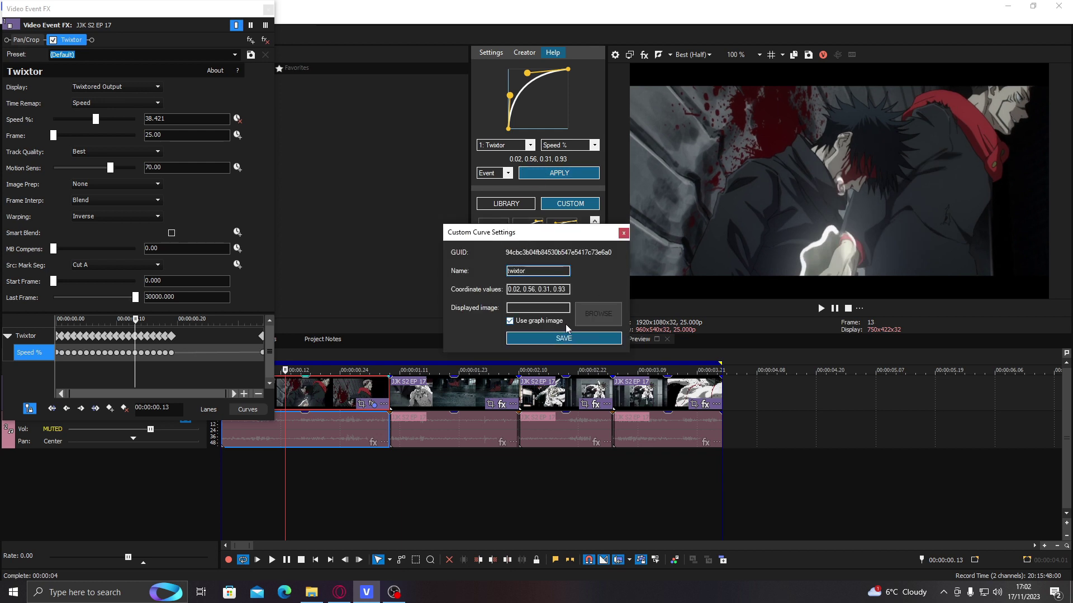
left_click(563, 337)
Reshape the curve to 0.62, 0.02, 0.94, 0.47, save it as 'twixtor 2', and apply it.
left_click(209, 366)
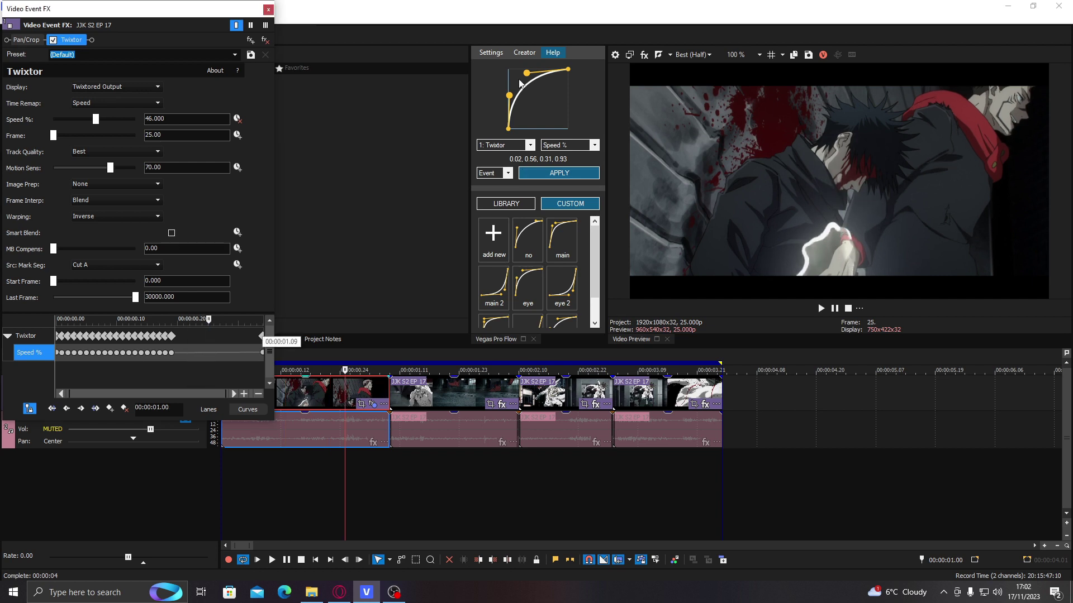
left_click_drag(509, 97, 546, 128)
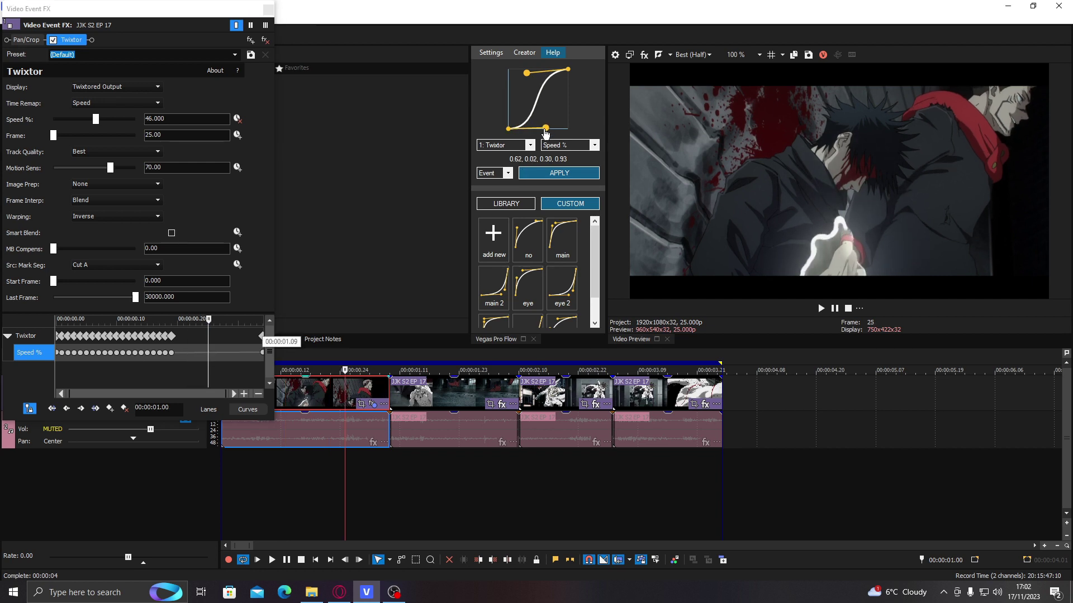
left_click_drag(527, 74, 564, 102)
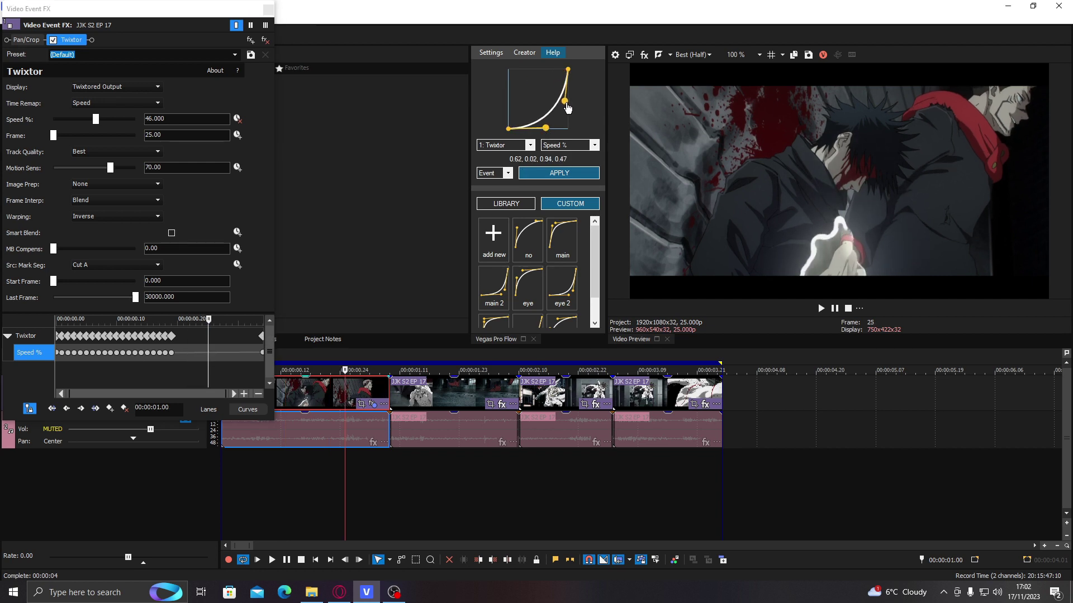
left_click(493, 235)
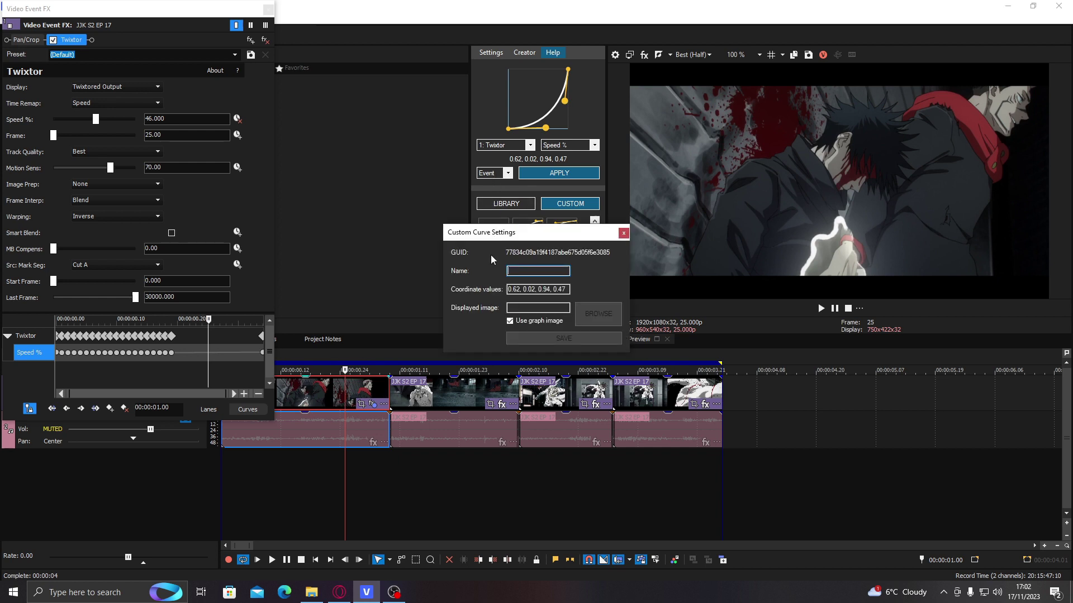
type("twixtor 2")
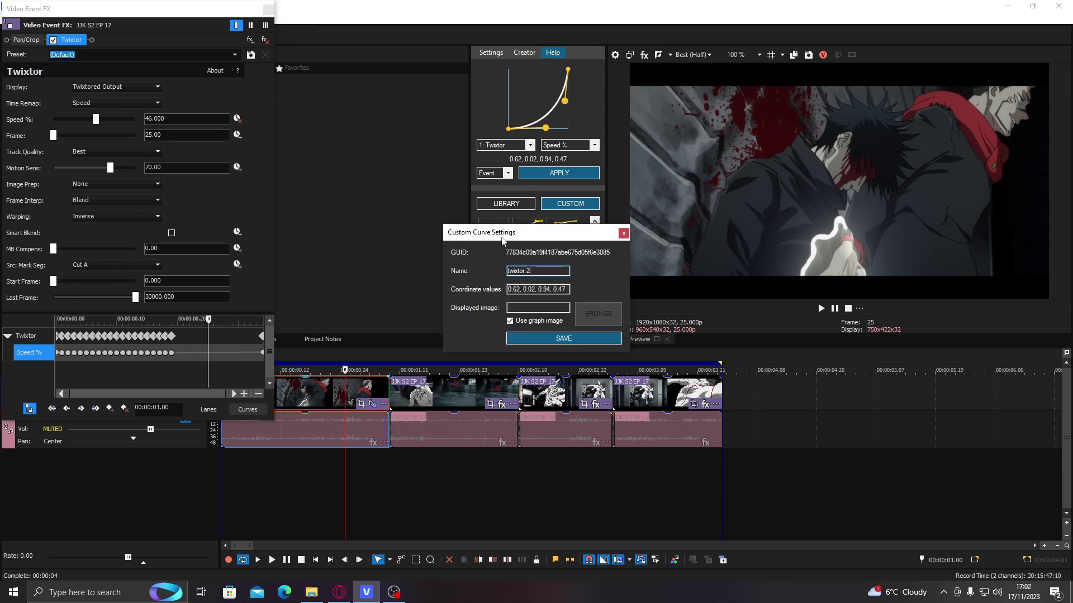
left_click(510, 339)
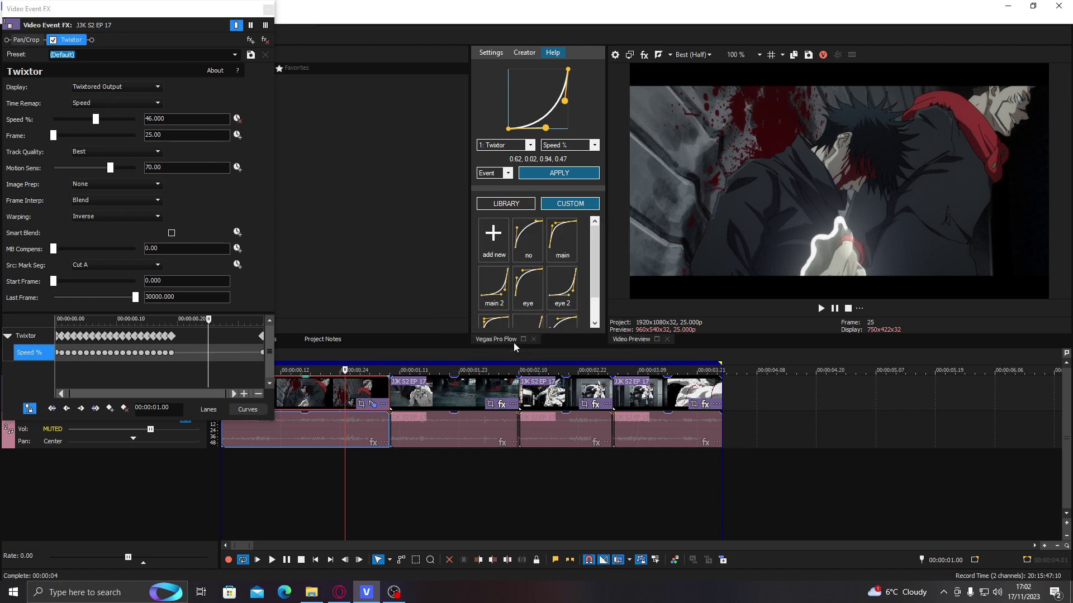
left_click(558, 173)
Close the Twixtor settings and loop-play the first clip.
left_click(268, 10)
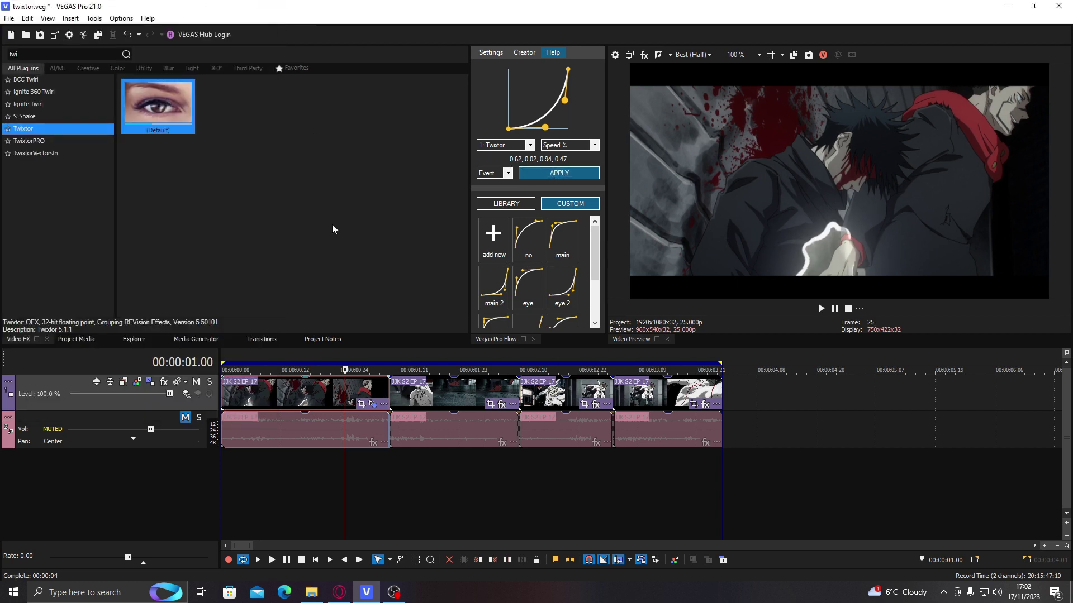
double_click(274, 393)
key("space")
key("space")
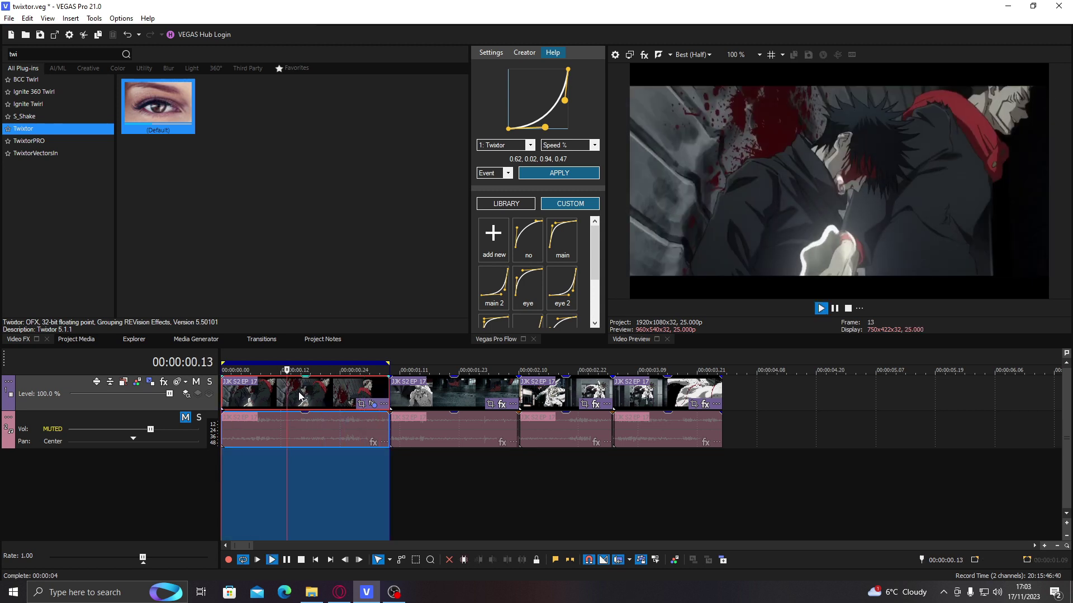
Paste the effect attributes onto the first clip, trim its start, paste again, and play it.
right_click(300, 394)
left_click(320, 171)
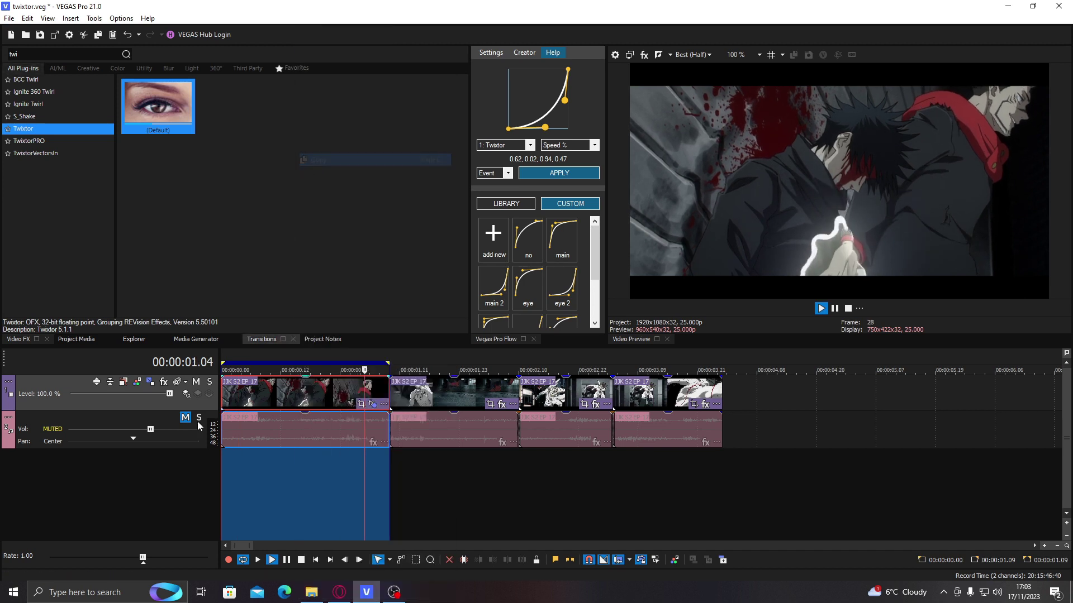
left_click_drag(228, 395, 388, 395)
right_click(272, 398)
left_click(313, 238)
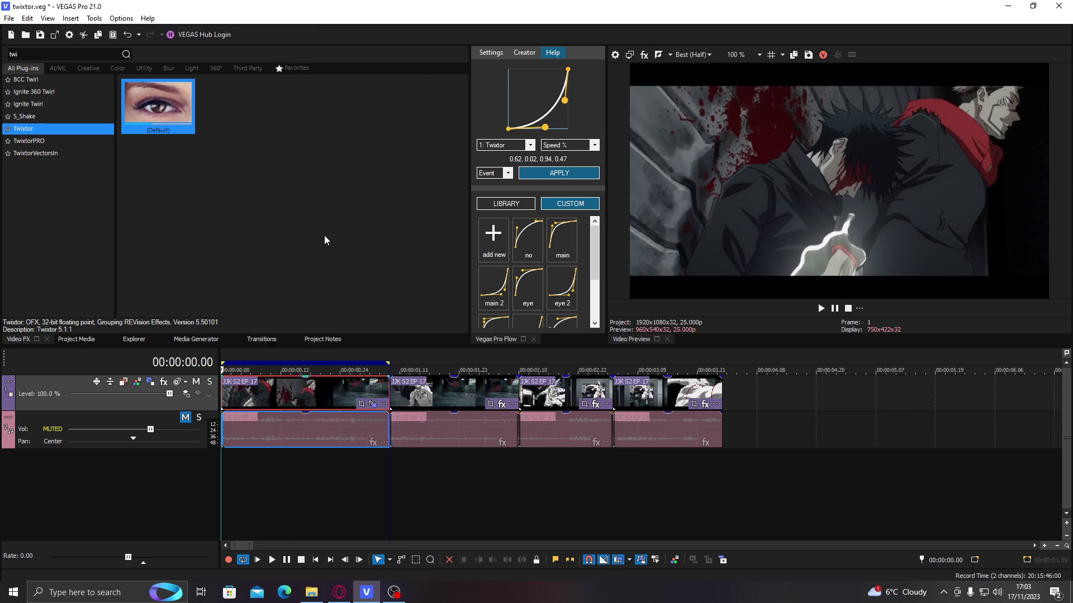
key("space")
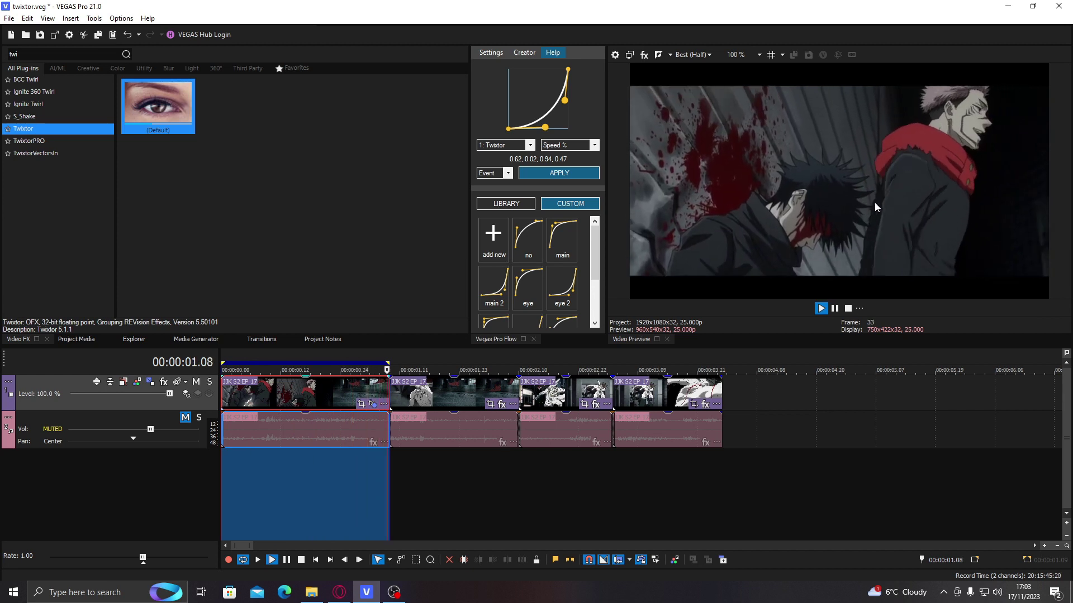
Stop playback, park at 00:00:00.16, and open the first clip's Twixtor settings.
key("space")
left_click(260, 399)
left_click(287, 396)
left_click(301, 395)
left_click(371, 403)
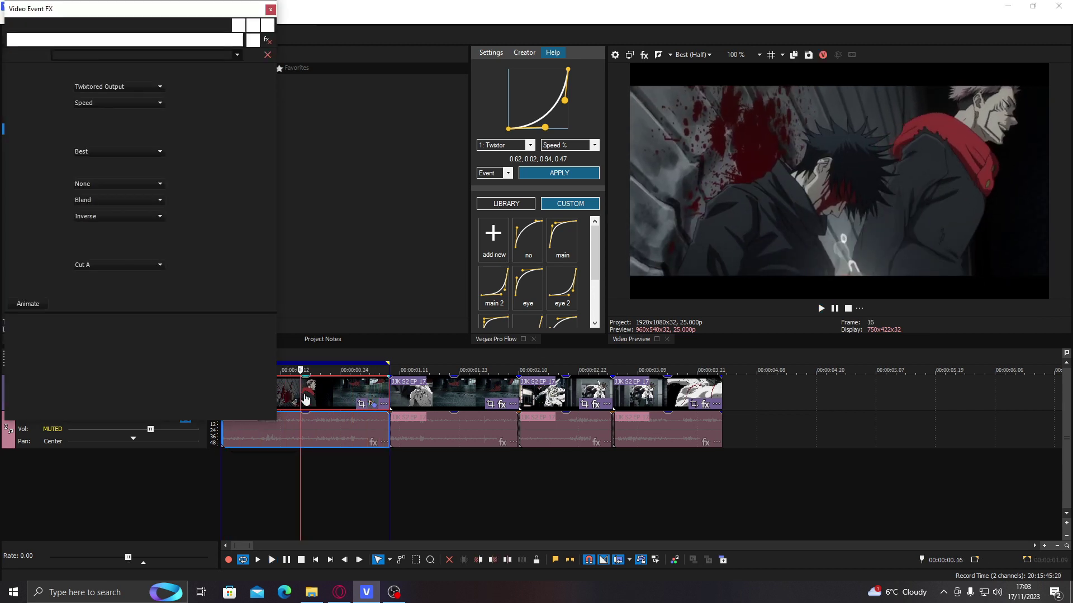
Set Frame Interp to Motion Weighted Blend, keeping Warping at Inverse.
left_click(101, 199)
left_click(102, 199)
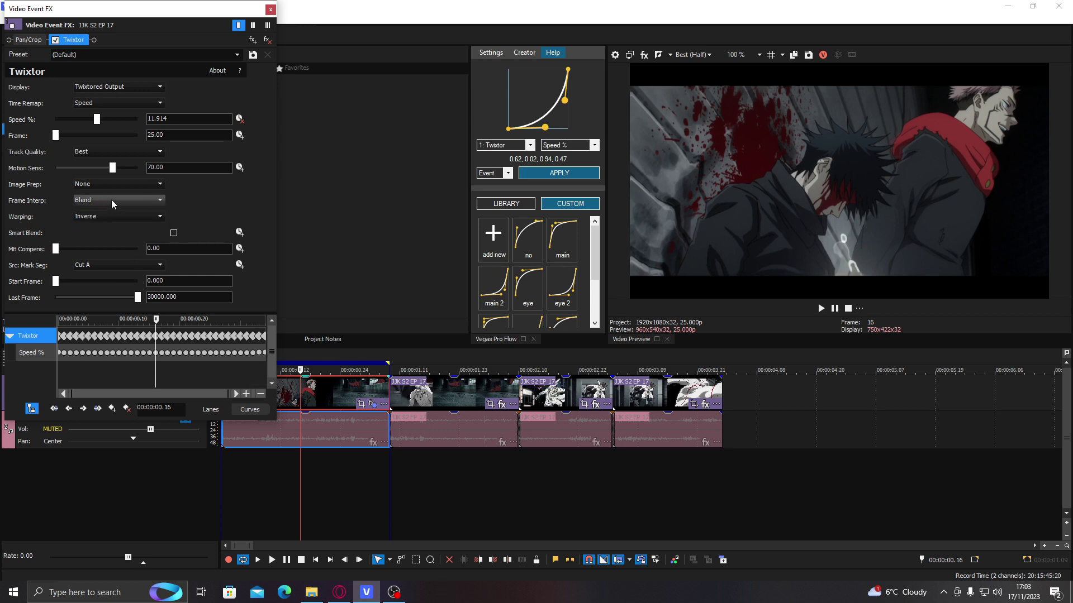
left_click(112, 201)
left_click(146, 216)
left_click(146, 217)
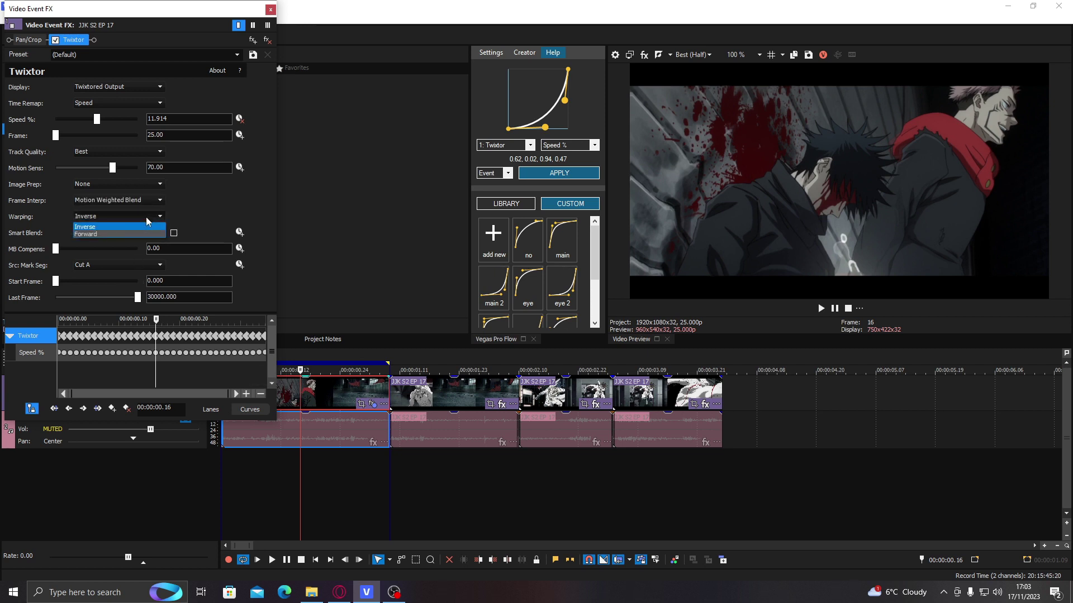
left_click(134, 234)
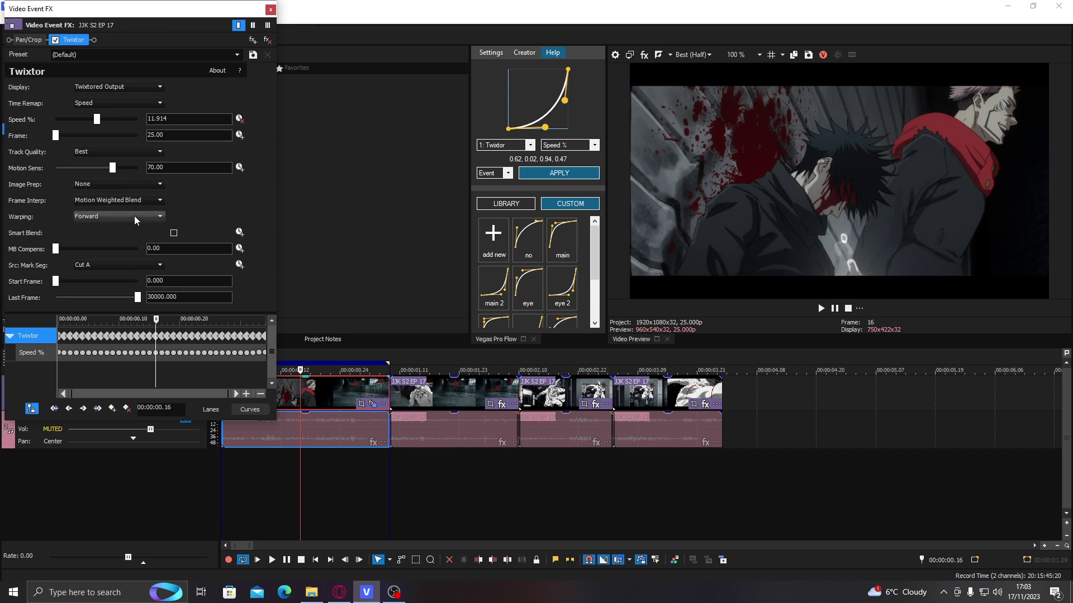
left_click(133, 215)
key("Return")
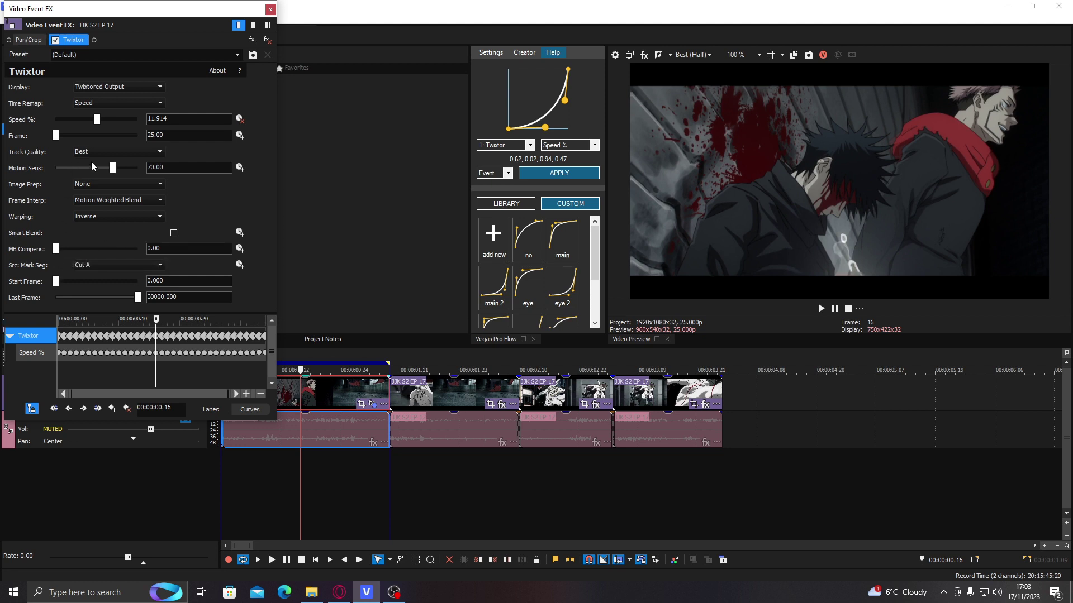
Raise Motion Sens to 100, keep tracking quality at Best, and close the settings.
left_click_drag(134, 168, 157, 179)
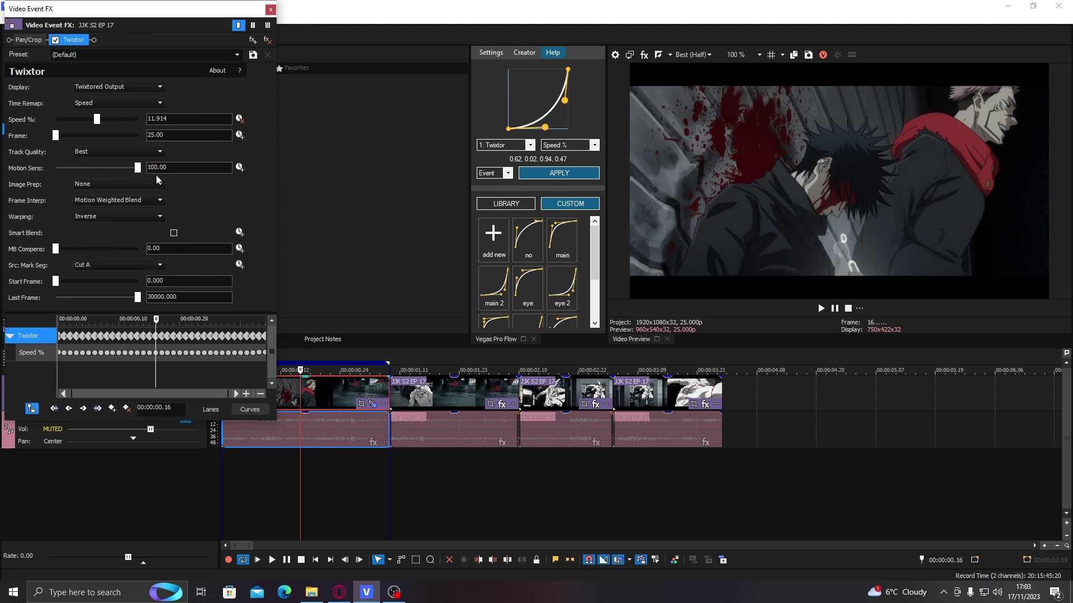
left_click(89, 154)
left_click(92, 190)
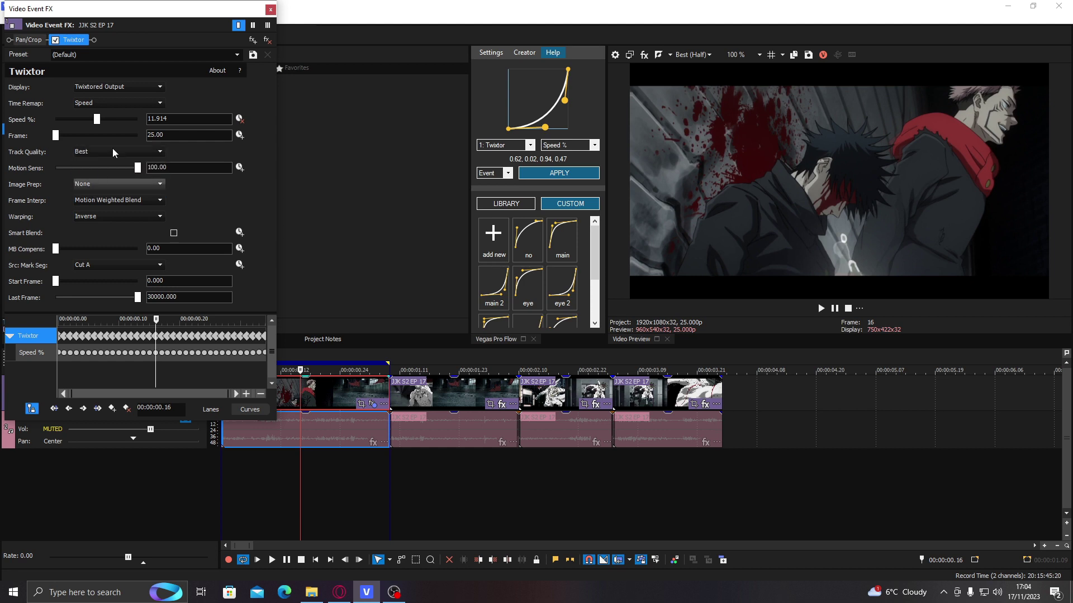
left_click(270, 10)
Play the looped first clip from the start, then stop.
key("w")
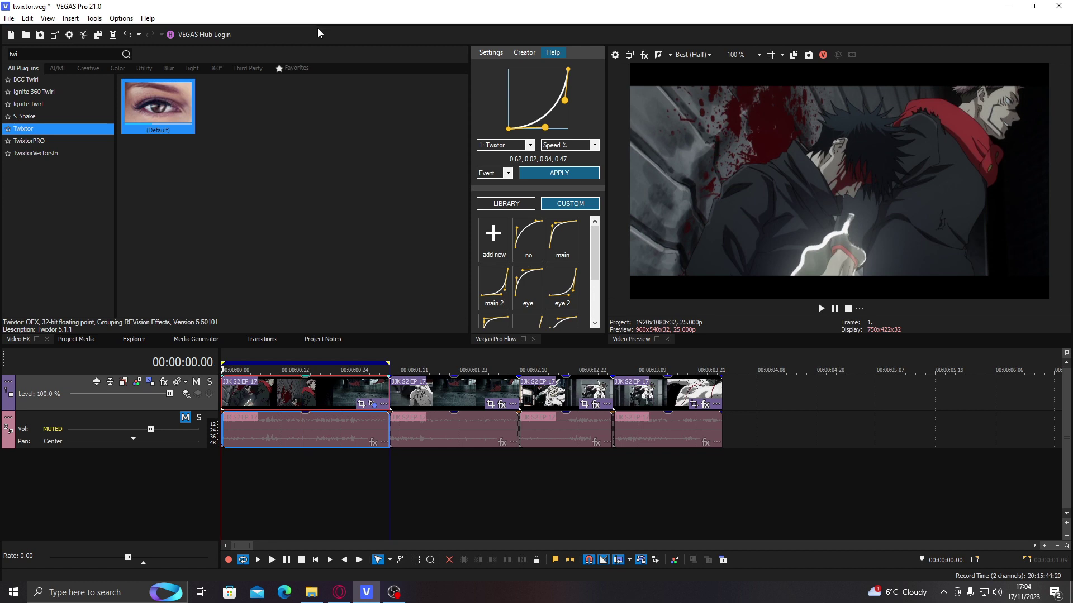
key("space")
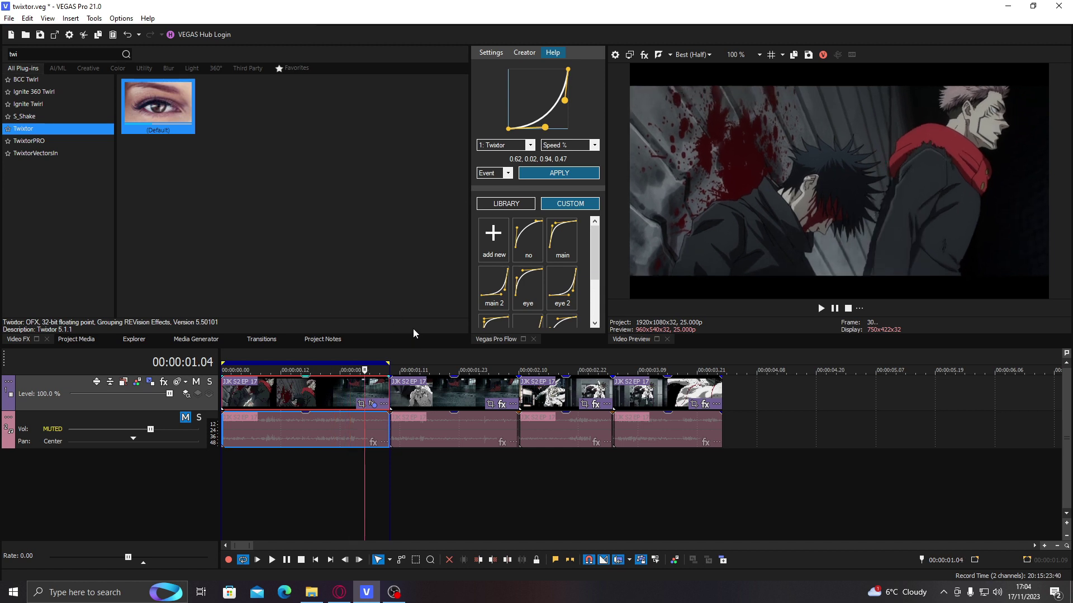
key("space")
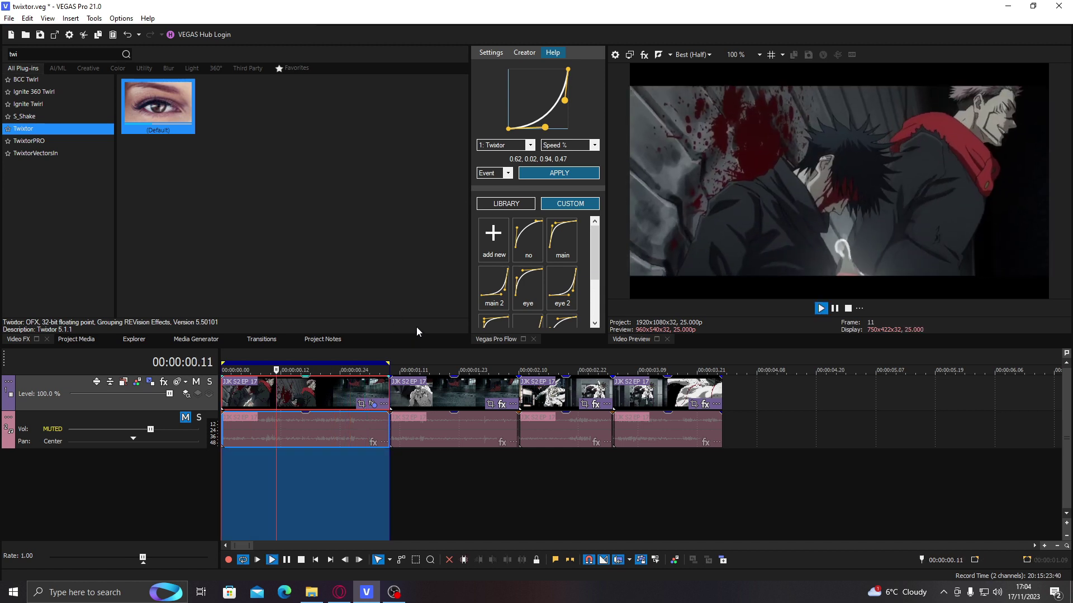
key("space")
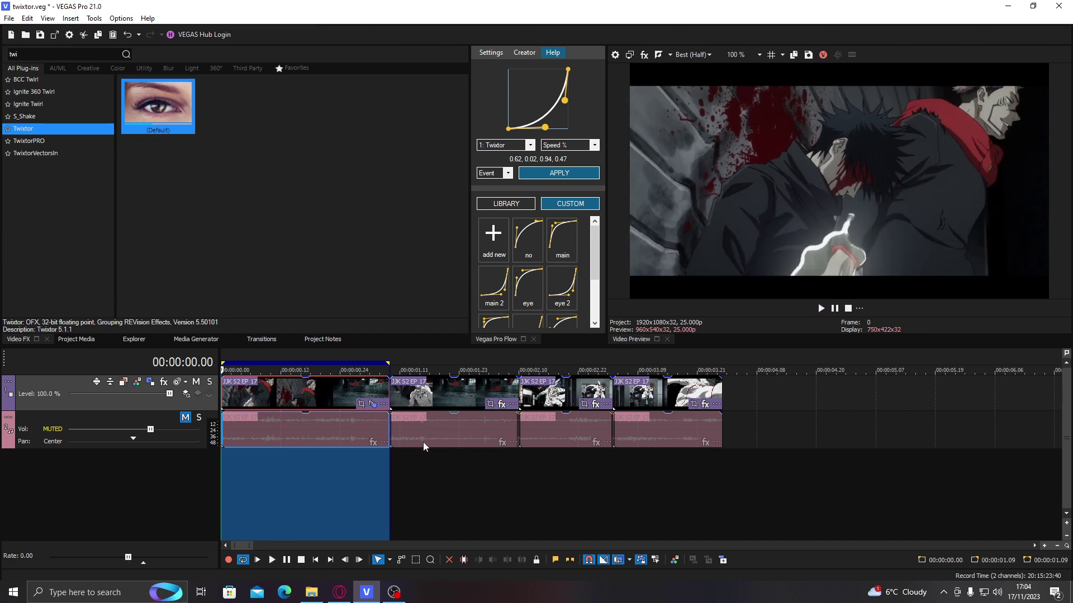
Insert a new top video track, moving the second clip onto it and its audio to a new track.
key("ctrl+shift+q")
left_click_drag(428, 436, 430, 403)
left_click_drag(430, 477, 429, 506)
Move the top clip to 00:00:00.00, extend it to about 00:00:01.09, and drop it onto the second video track.
left_click(544, 428)
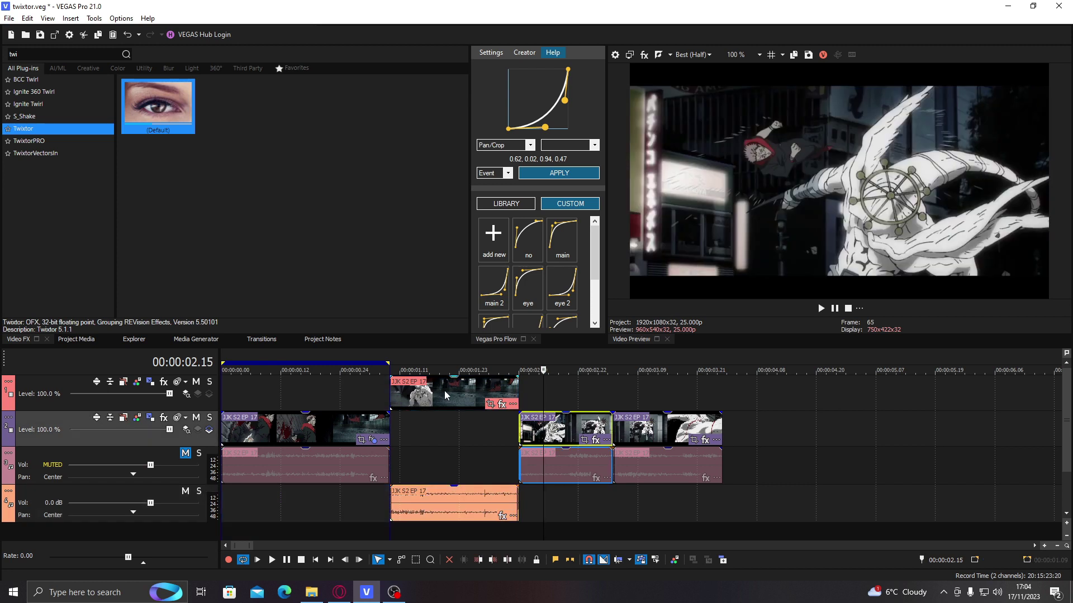
left_click_drag(434, 394, 236, 412)
left_click_drag(349, 393, 387, 390)
left_click_drag(317, 394, 484, 442)
Turn on auto ripple, push following clips right, and paste the first clip's attributes onto the second.
left_click(618, 560)
left_click_drag(563, 438, 603, 436)
right_click(333, 427)
left_click(374, 226)
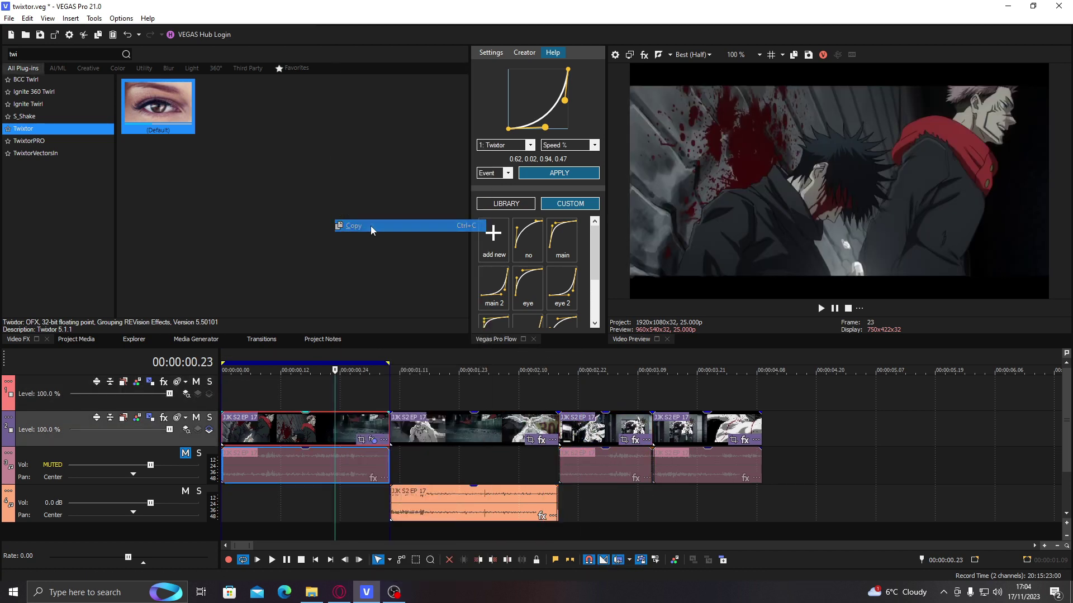
right_click(412, 425)
left_click(452, 226)
Loop-play the middle clip and stop.
double_click(454, 427)
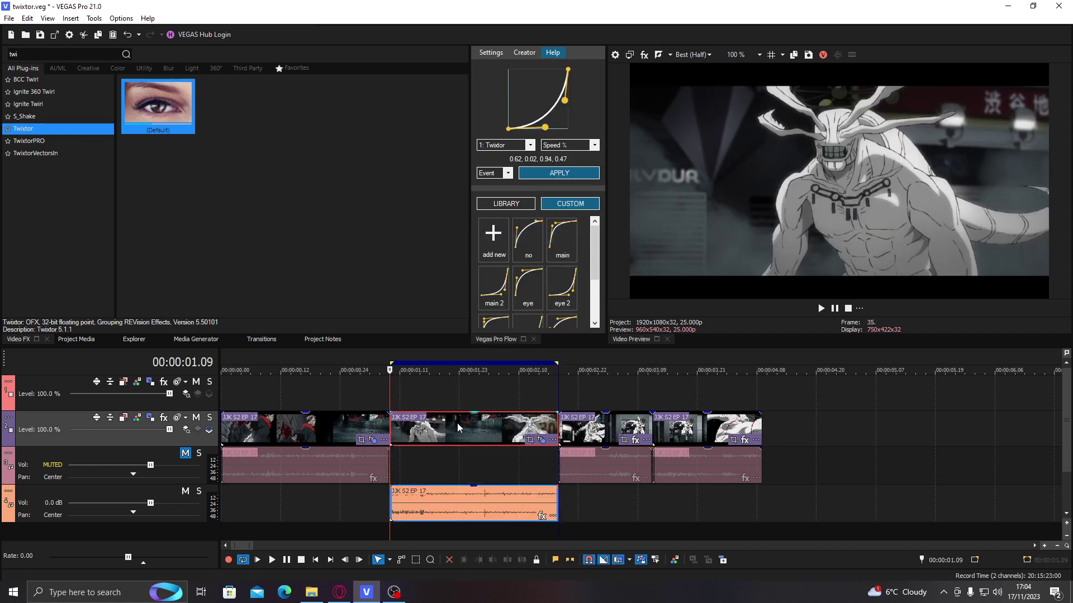
key("Right")
key("Right")
key("Right")
key("Right")
key("Right")
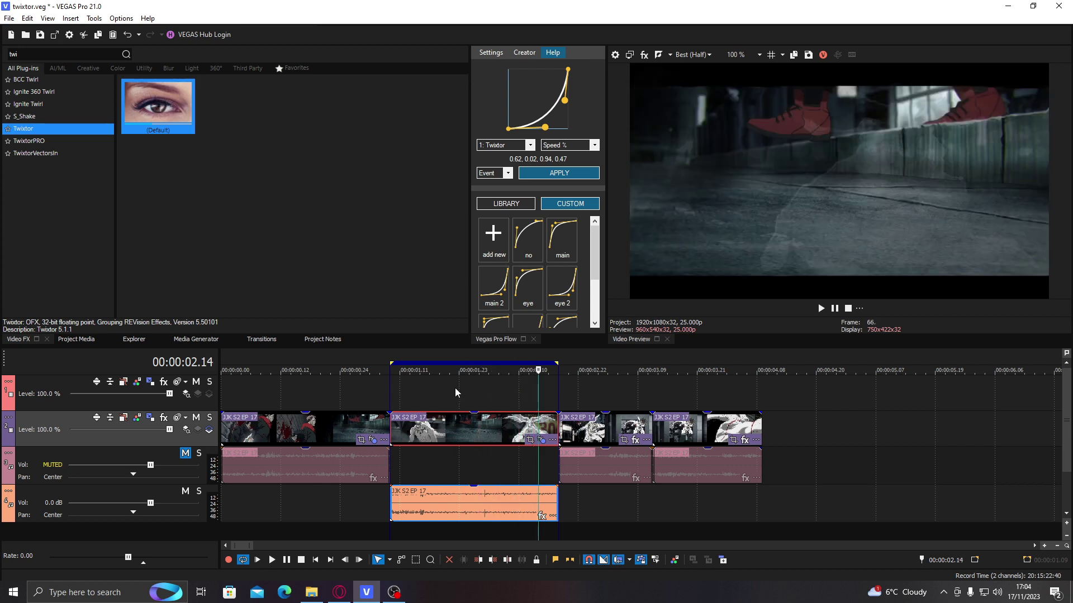
key("space")
Open the middle clip's Twixtor settings and delete all its old Speed % keyframes.
left_click(537, 428)
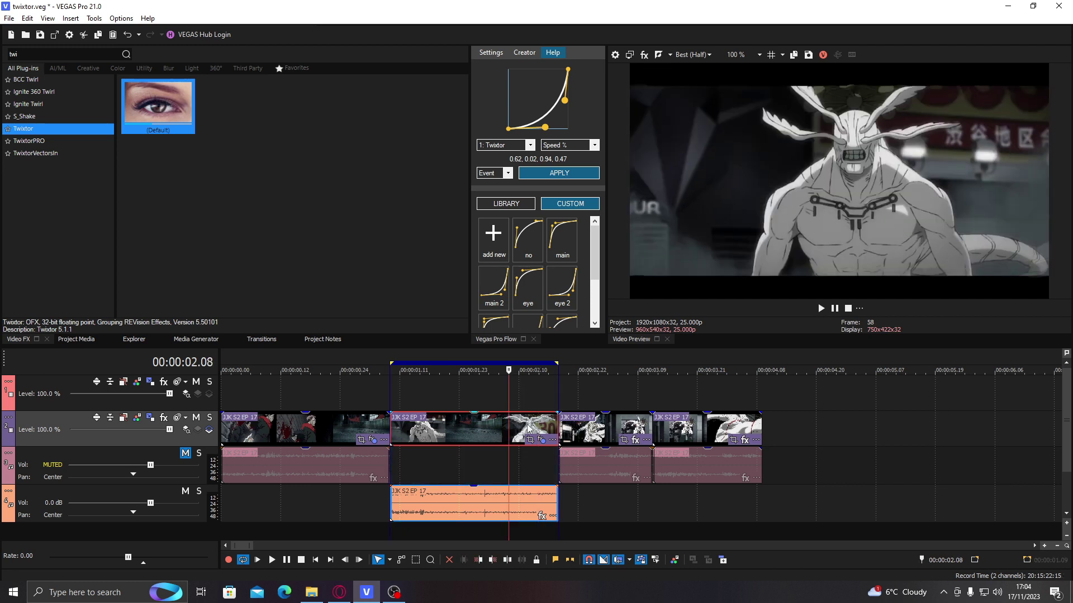
left_click(508, 429)
left_click(538, 441)
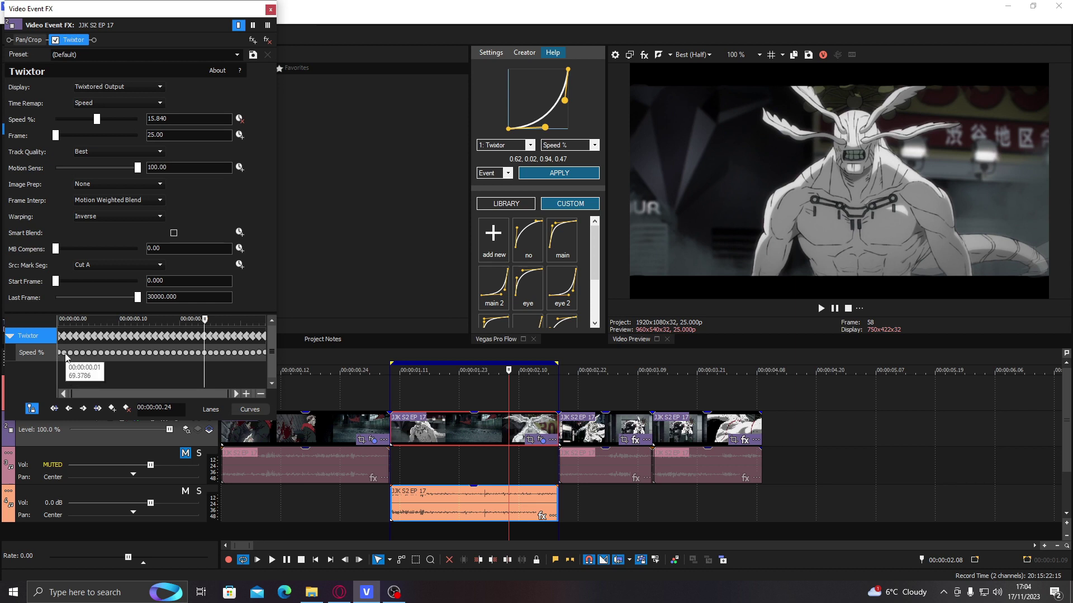
left_click(64, 356)
left_click(258, 356, "shift")
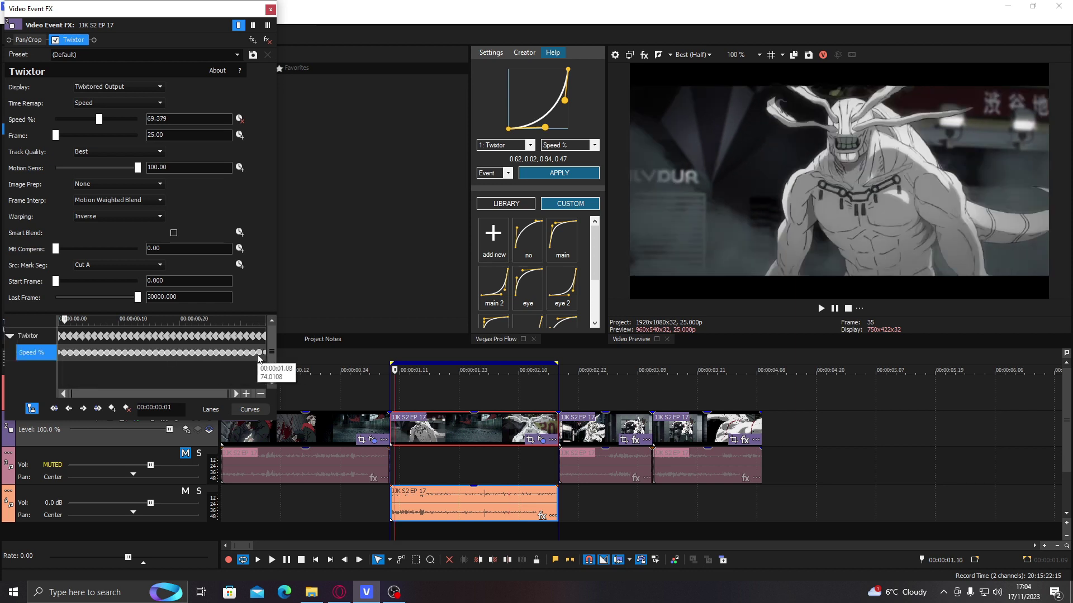
key("Delete")
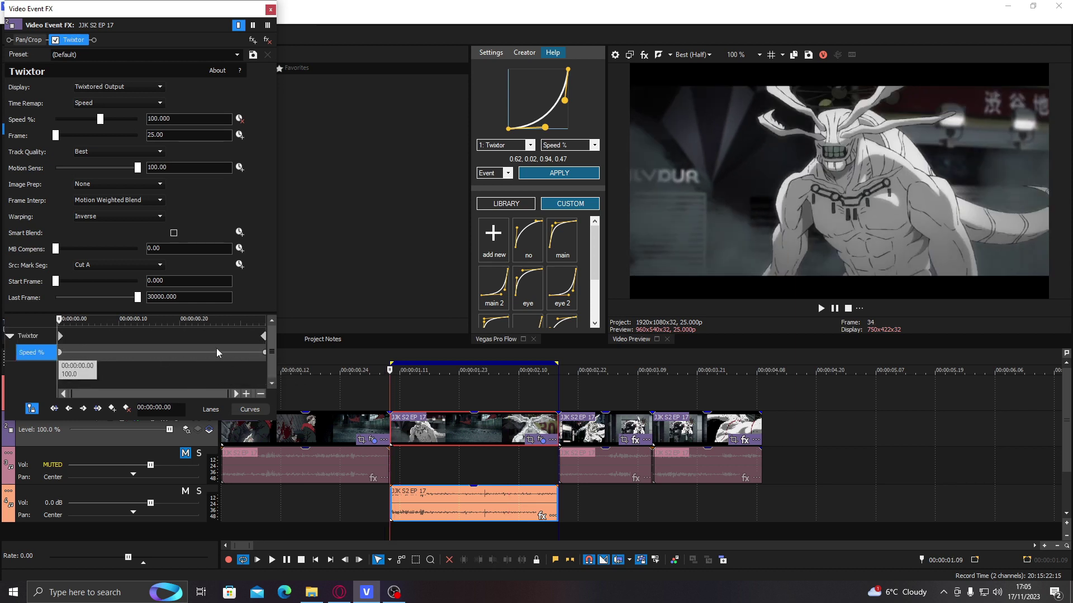
Add 10% Speed % keyframes at 00:00:00.16 and 00:00:00.23.
left_click(168, 356)
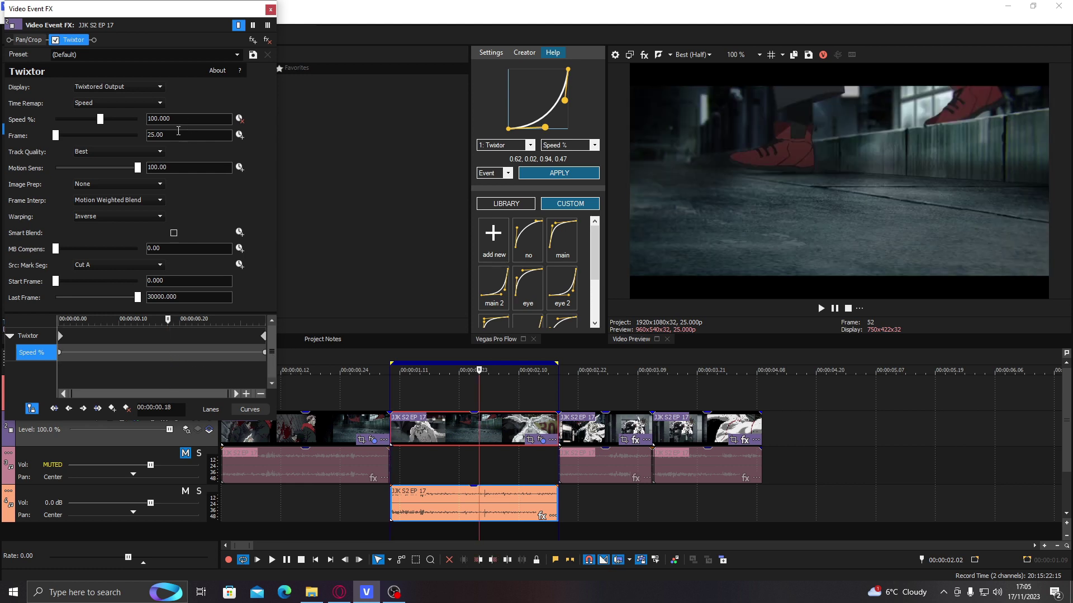
left_click(156, 338)
mouse_move(154, 344)
left_mouse_down()
mouse_move(140, 349)
mouse_move(168, 346)
left_mouse_up()
left_click(159, 347)
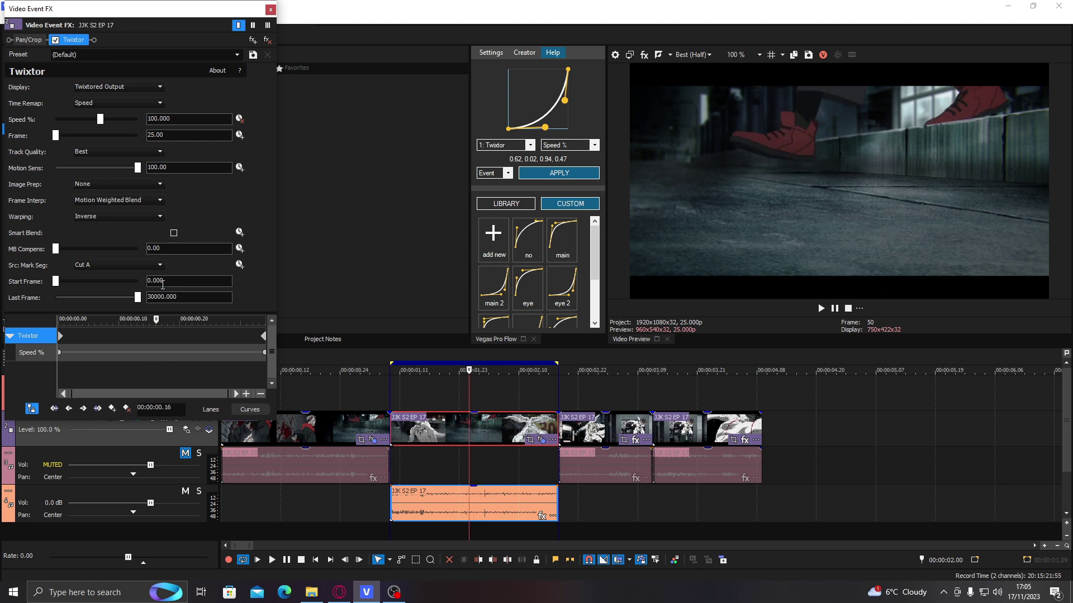
left_click(133, 123)
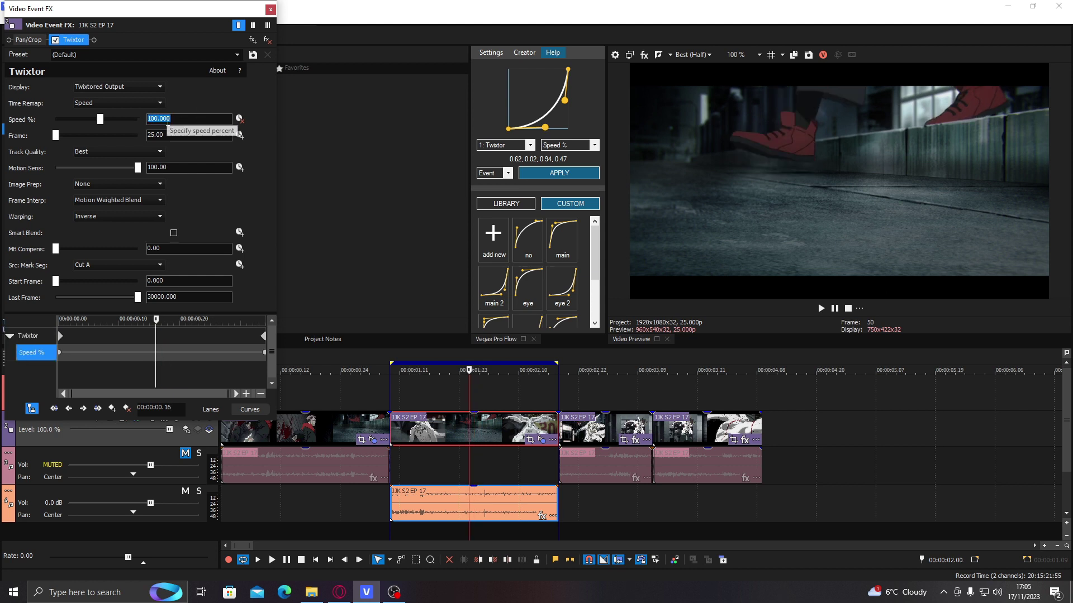
type("10")
key("Return")
key("space")
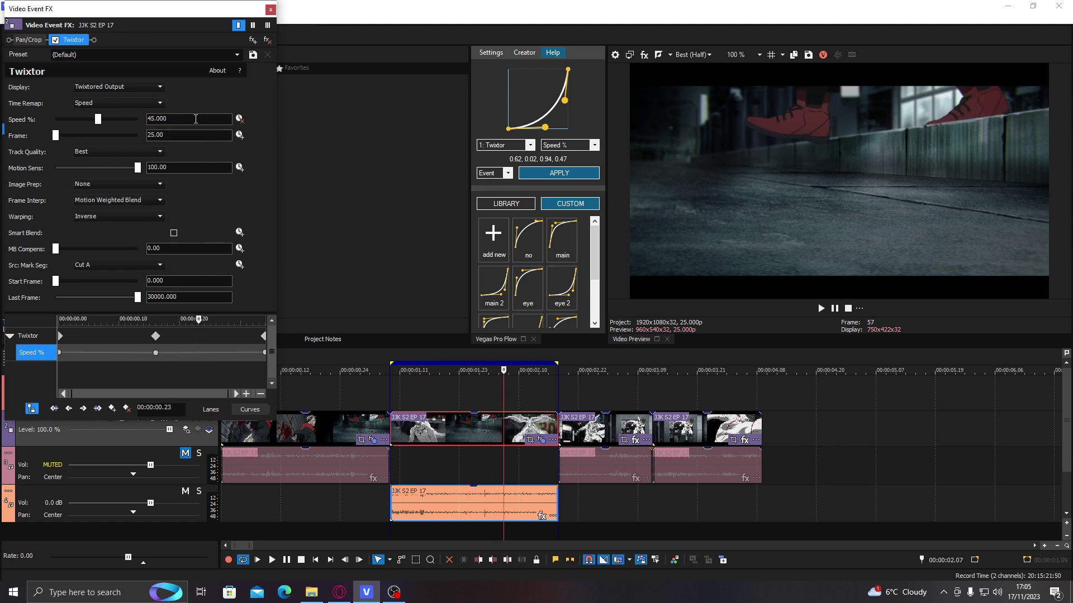
left_click(195, 119)
type("10")
key("Return")
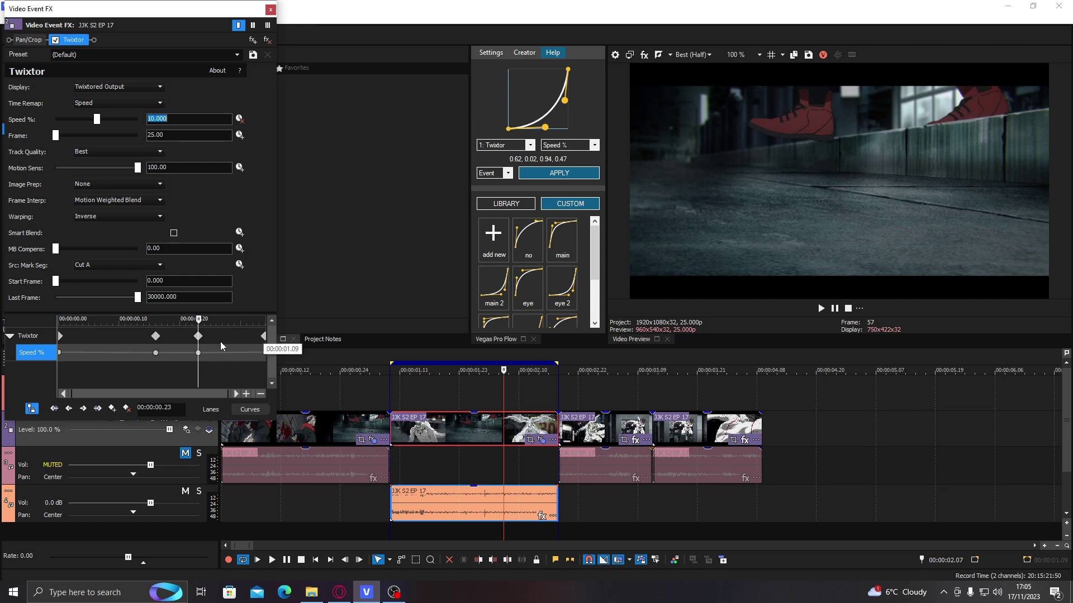
mouse_move(180, 363)
left_mouse_down()
mouse_move(165, 363)
mouse_move(181, 363)
left_mouse_up()
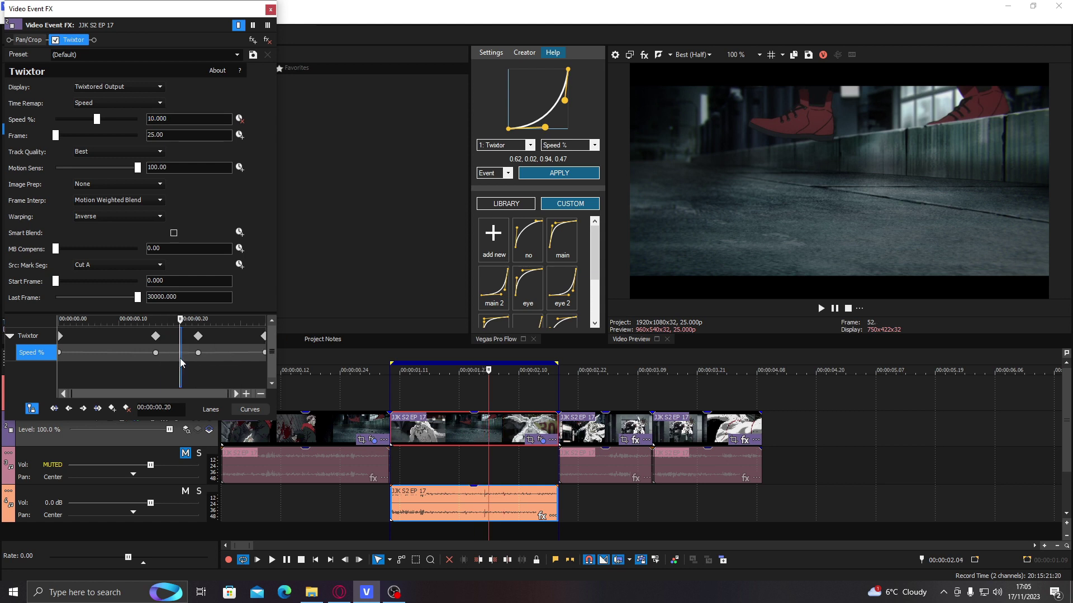
Apply the 'twixtor' Vegas Pro Flow curve between the two speed keyframes.
left_click(408, 431)
scroll(567, 280, "down", 1)
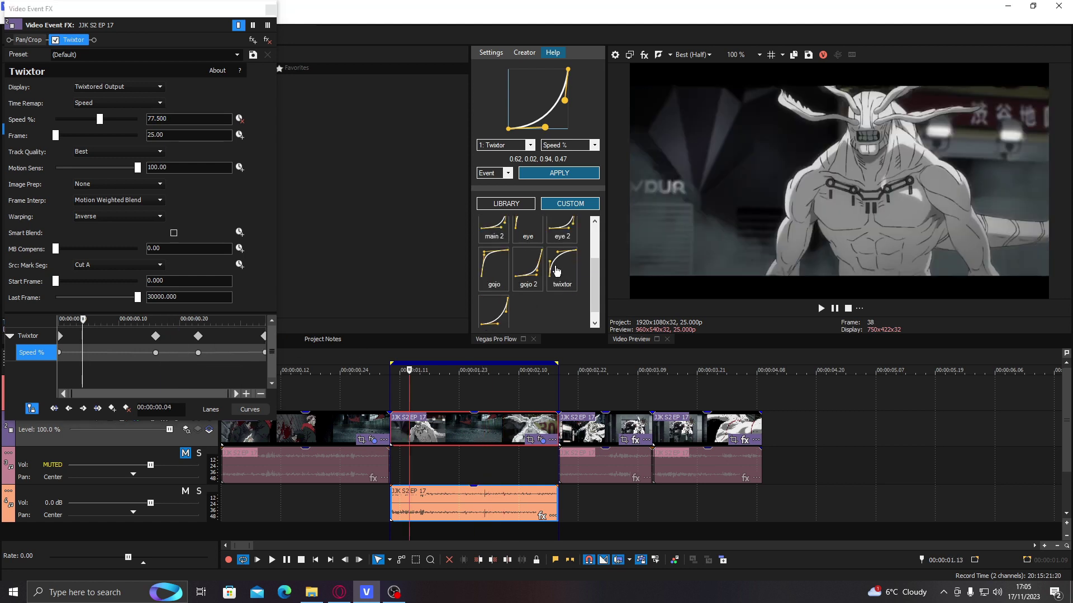
left_click(556, 270)
left_click(559, 173)
left_click(236, 343)
Close Video Event FX and loop-play the middle clip from its start to check the ramp.
left_click(270, 10)
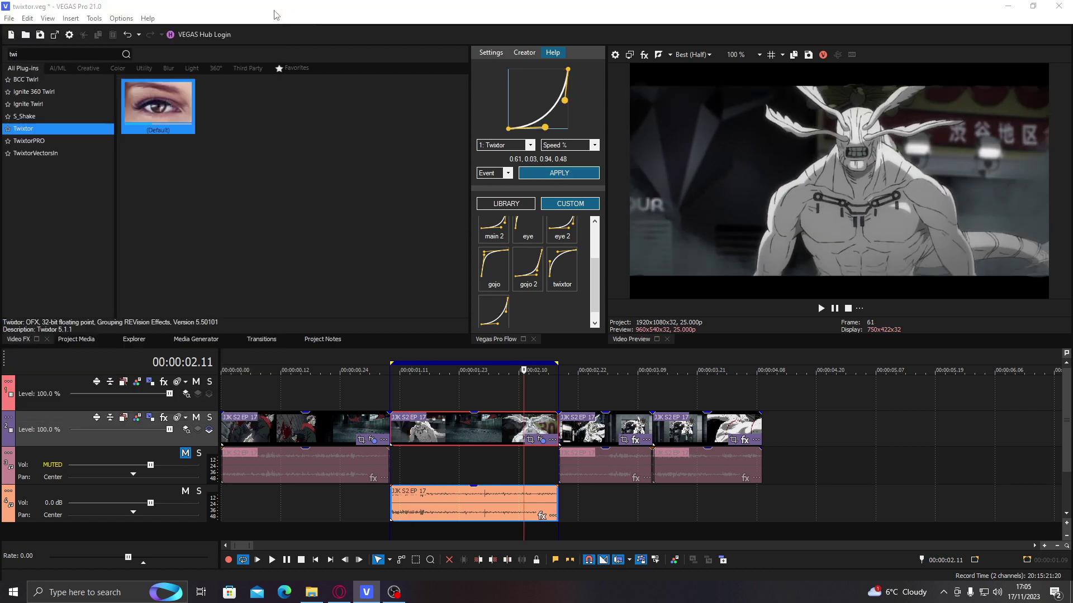
left_click(439, 413)
key("space")
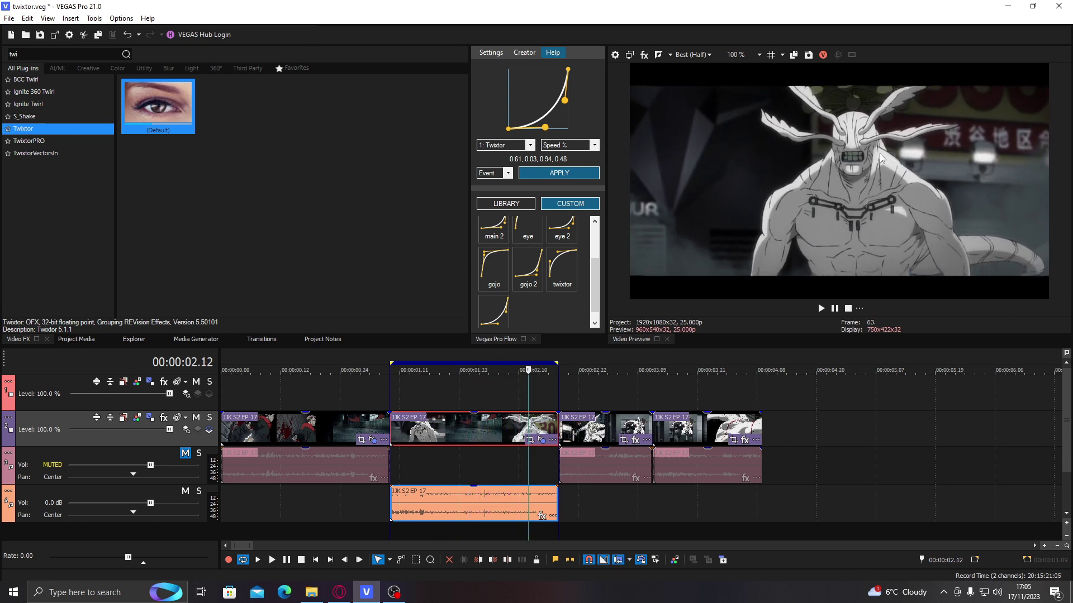
key("space")
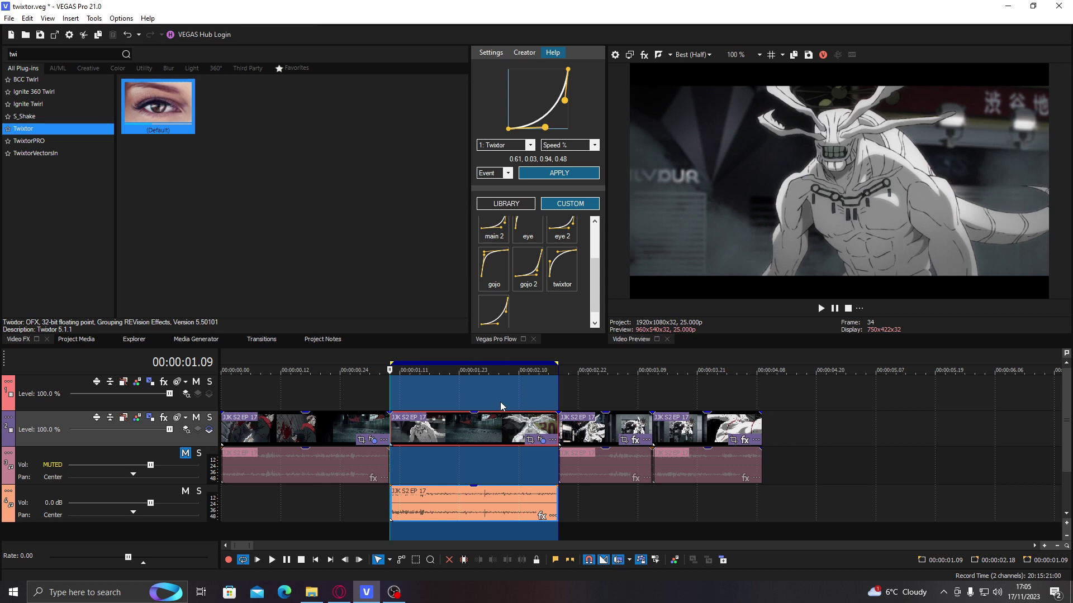
key("space")
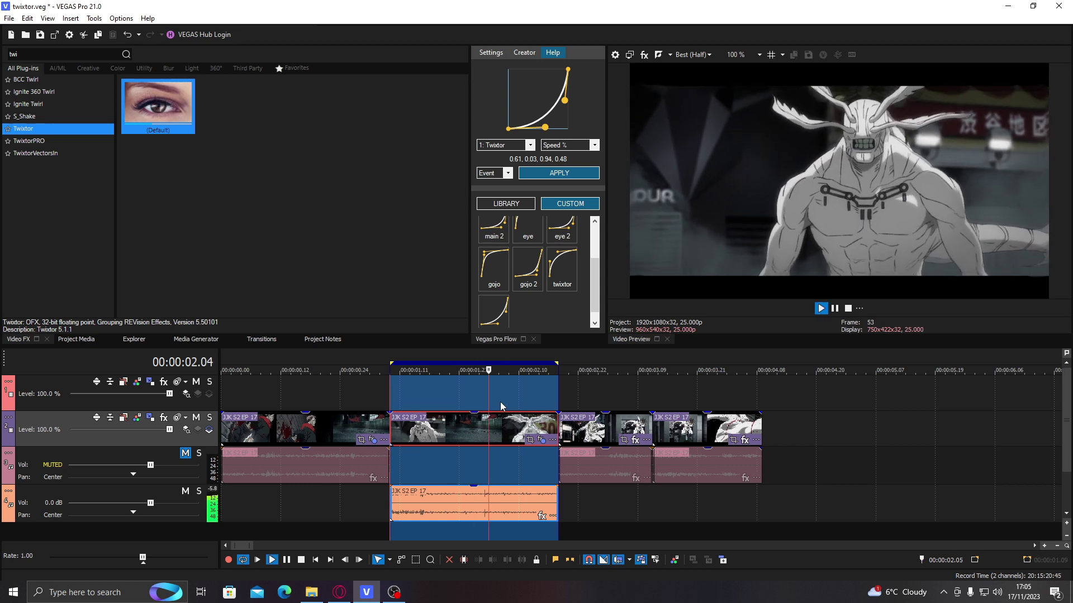
left_click(480, 406)
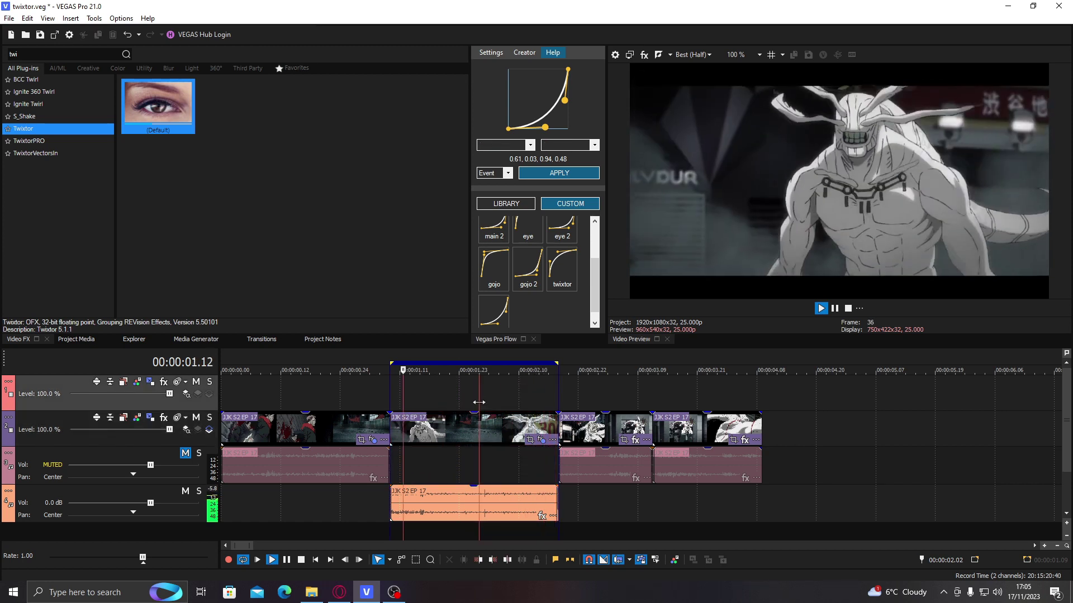
key("space")
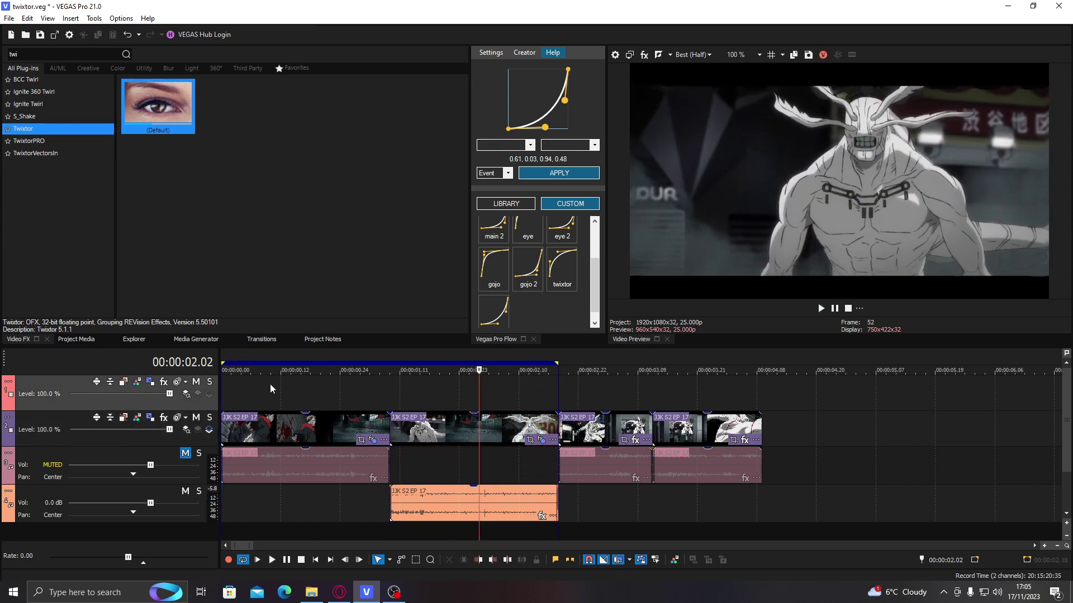
left_click(311, 390)
Open the middle clip's Twixtor settings and delete the Speed % keyframes from frames 1 to 15.
left_click(357, 387)
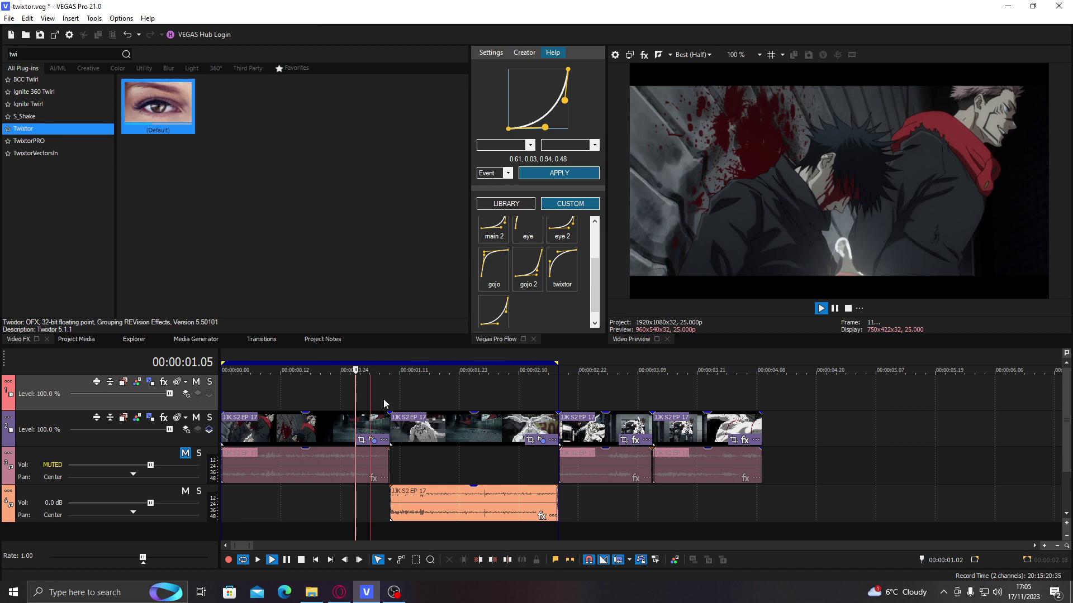
left_click(398, 428)
left_click(416, 425)
left_click(430, 422)
left_click(445, 421)
left_click(541, 439)
left_click(151, 354)
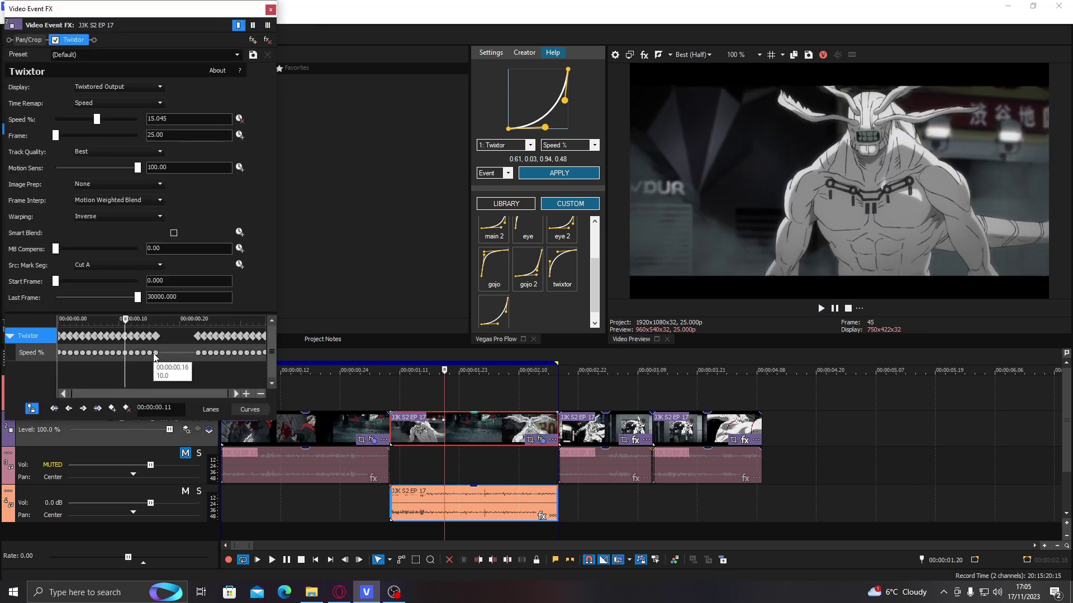
left_click(65, 355, "shift")
key("Delete")
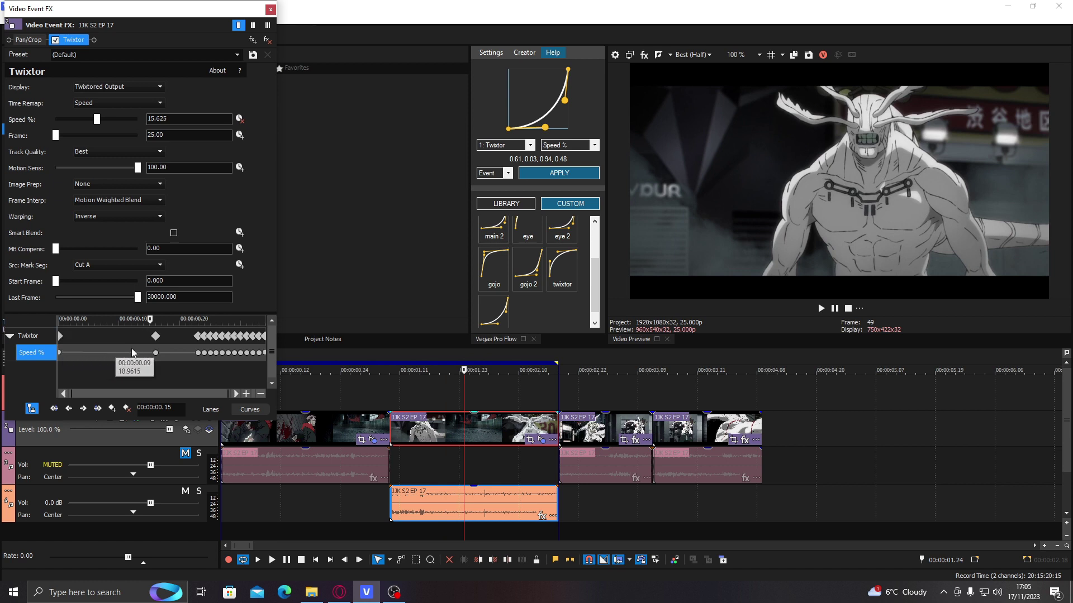
Set a 5% Speed % keyframe at 00:00:00.22 and delete the keyframes after it.
left_click(157, 353)
left_click_drag(200, 118, 92, 128)
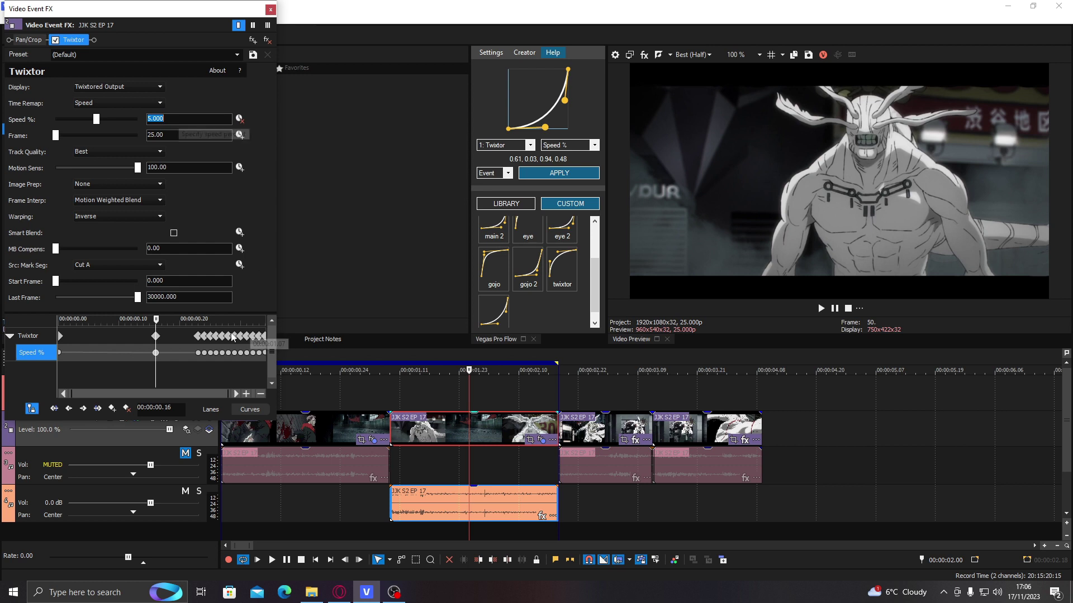
left_click(193, 346)
left_click_drag(171, 118, 79, 122)
type("5")
key("Return")
left_click(200, 353)
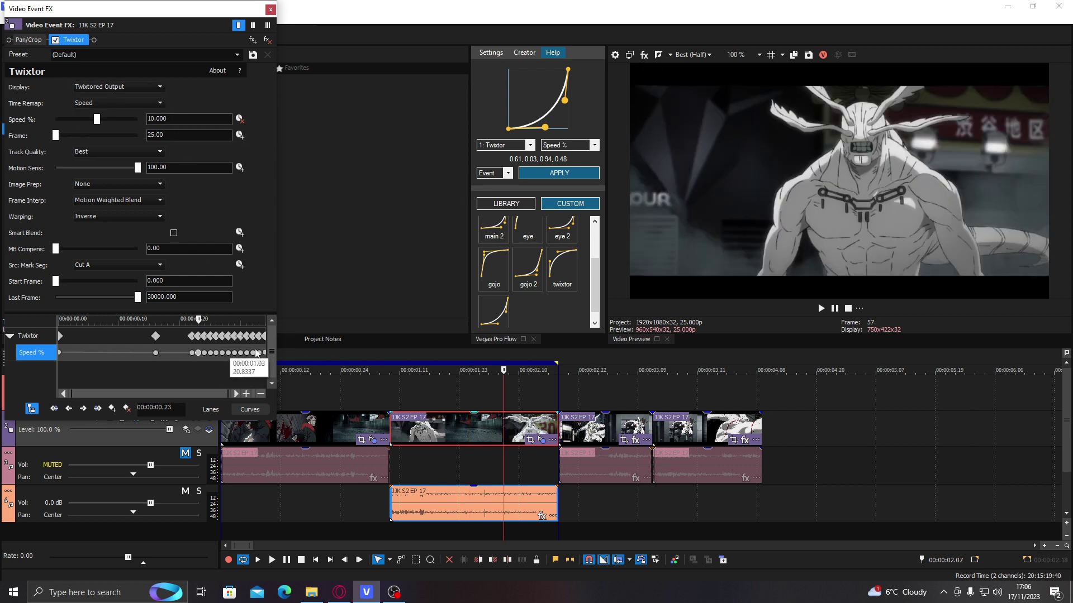
key("Delete")
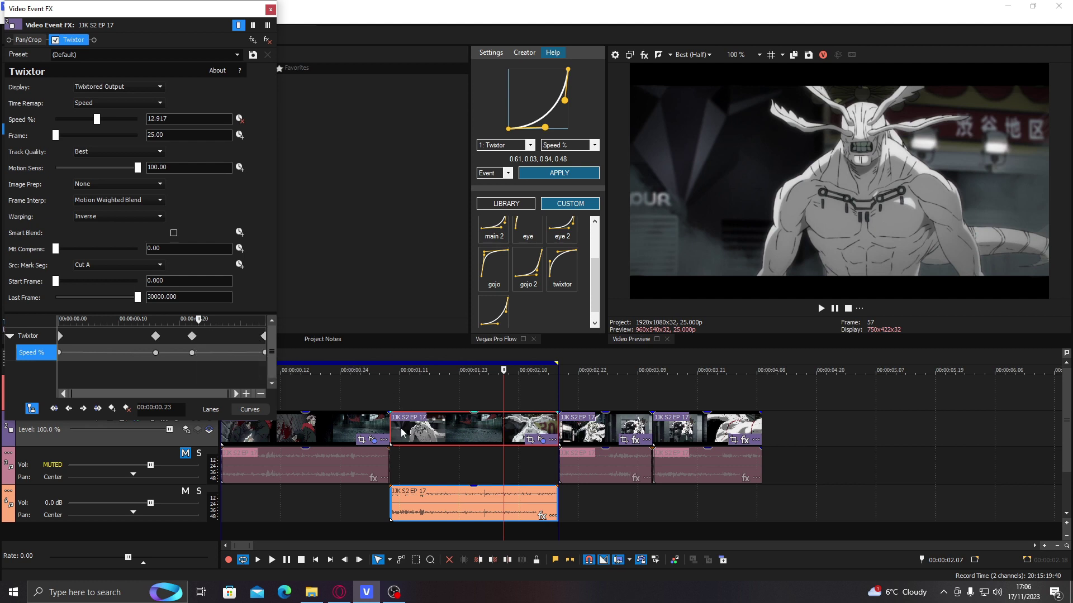
Apply the custom 0.01, 0.71, 0.30, 0.93 flow curve to the speed ramp and close the window.
left_click(403, 431)
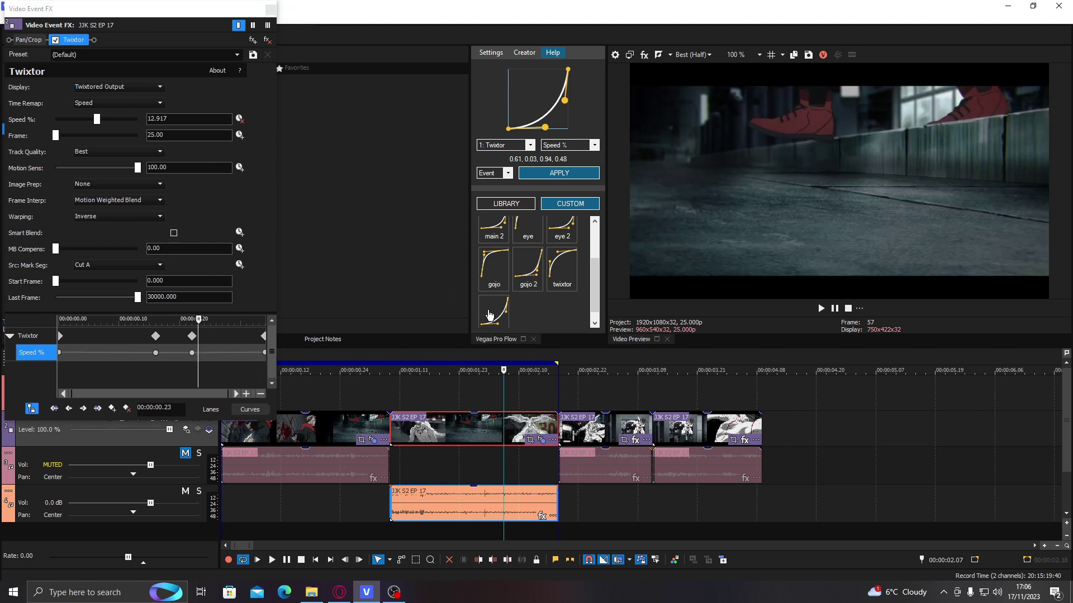
left_click(556, 286)
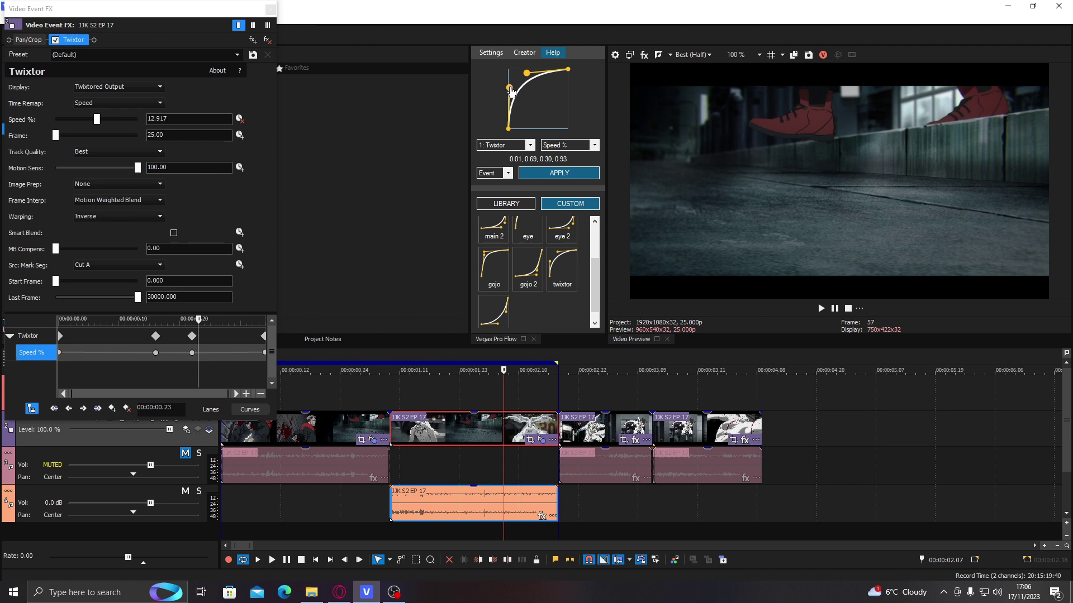
left_click(553, 174)
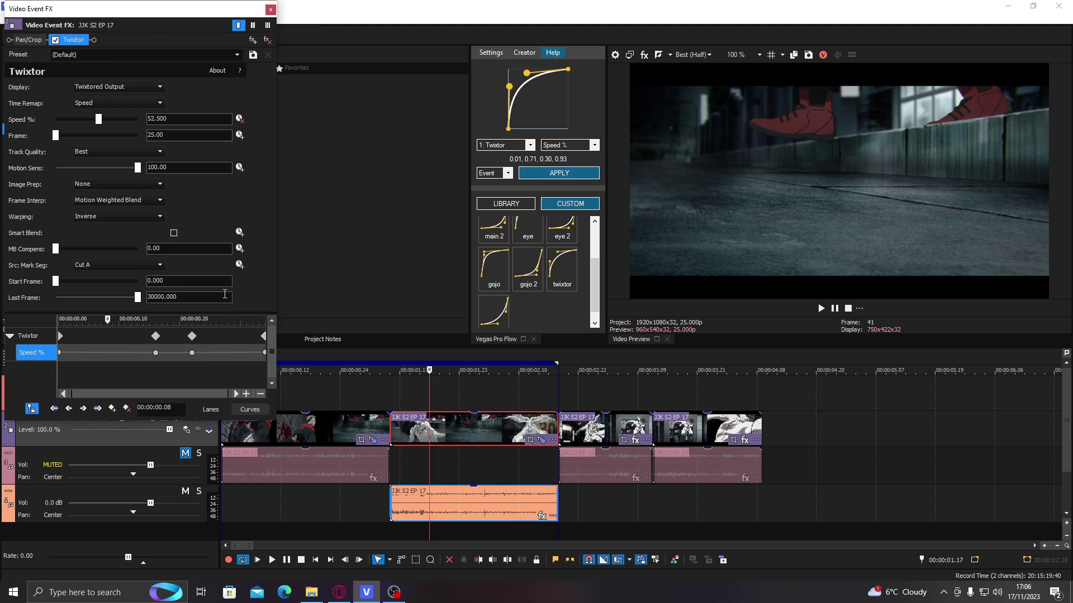
left_click(216, 353)
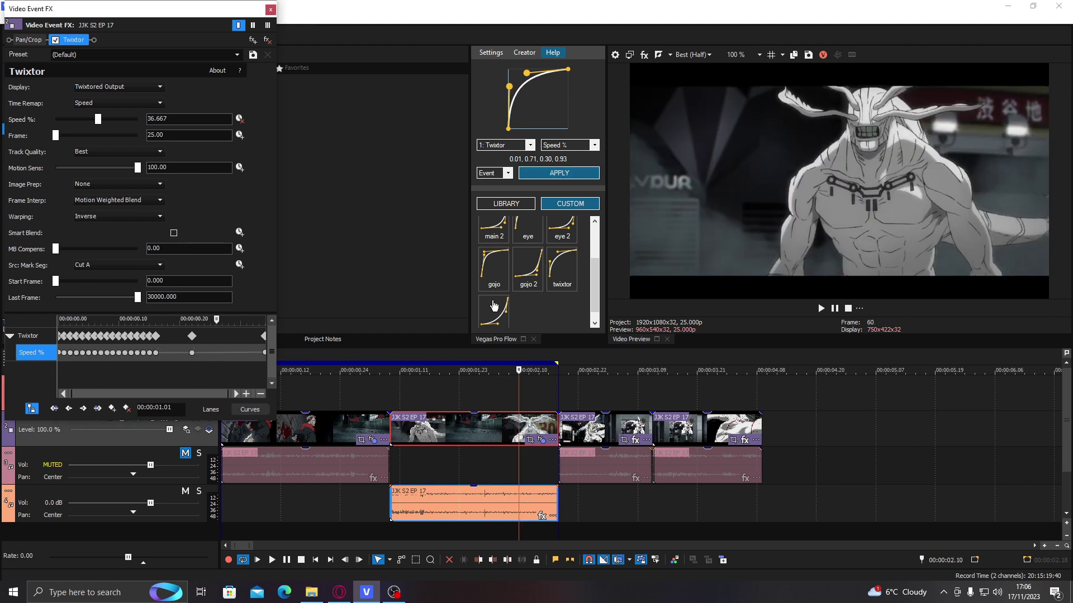
left_click(493, 310)
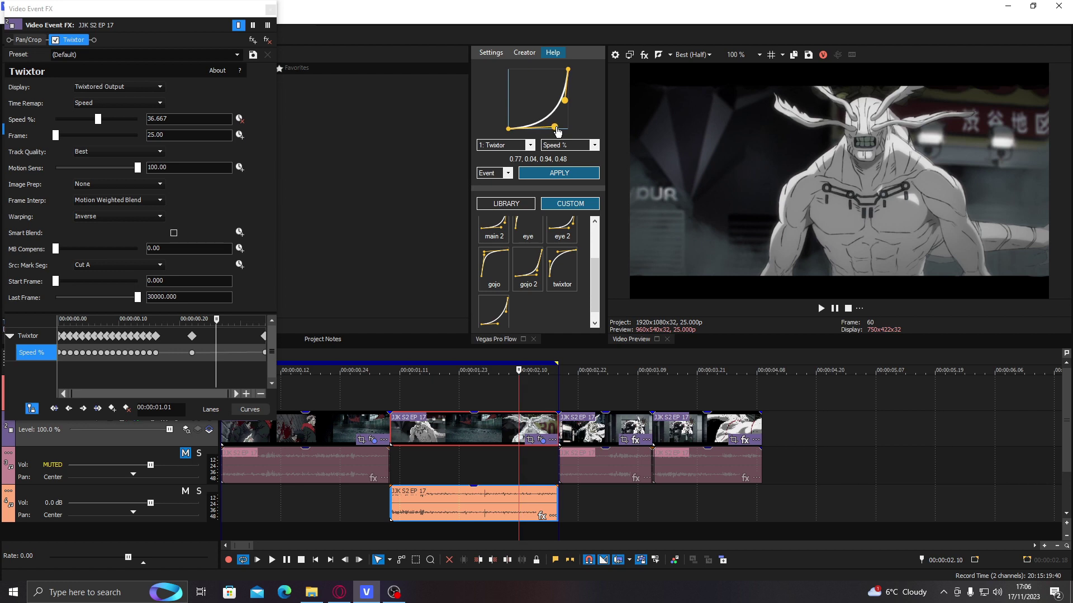
left_click(558, 173)
left_click(271, 9)
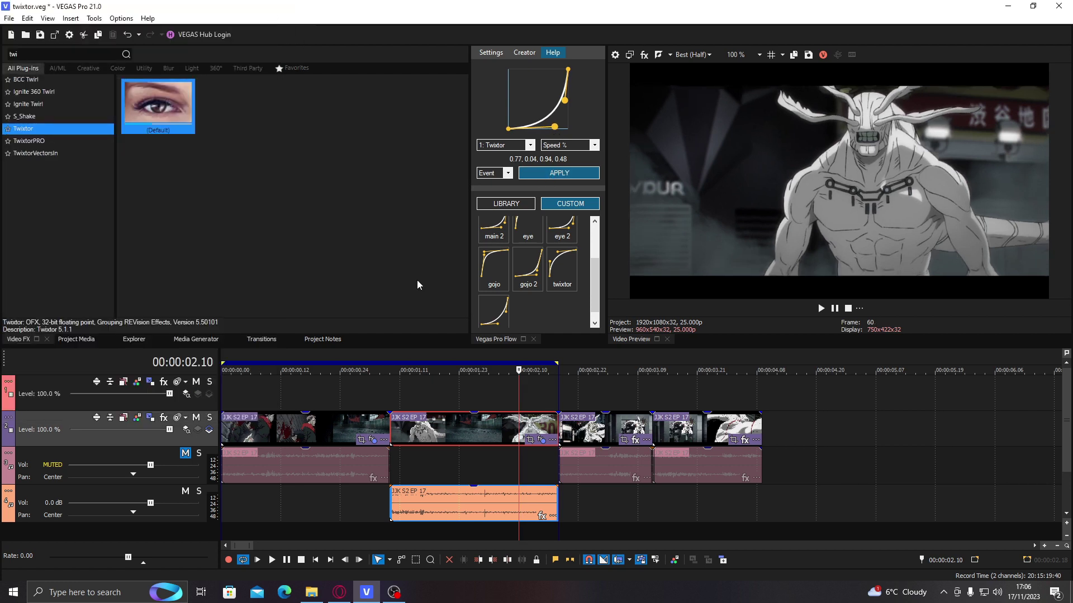
key("space")
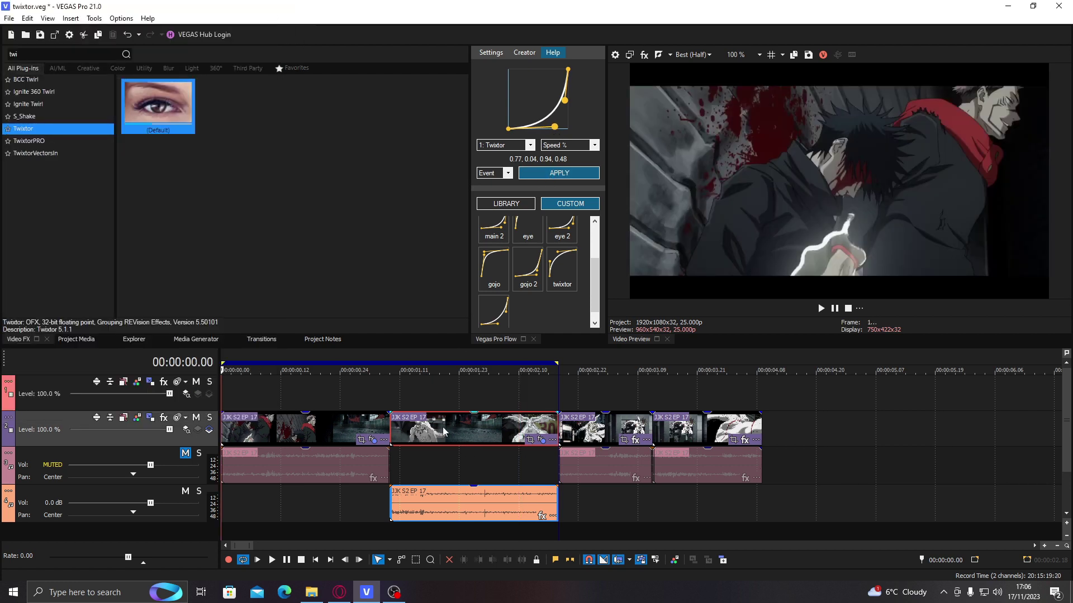
key("space")
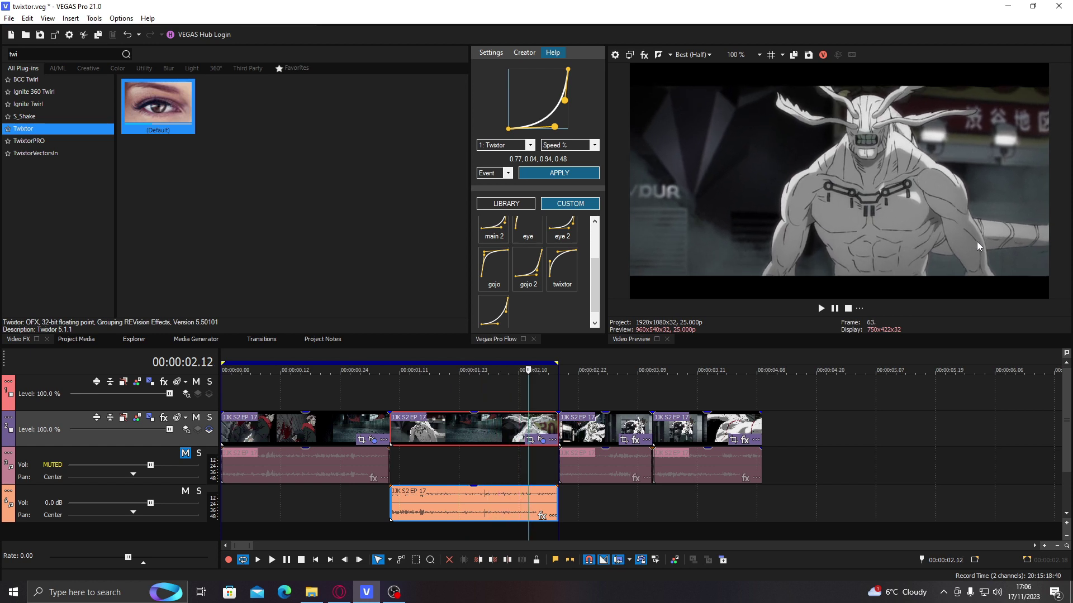
double_click(463, 396)
key("space")
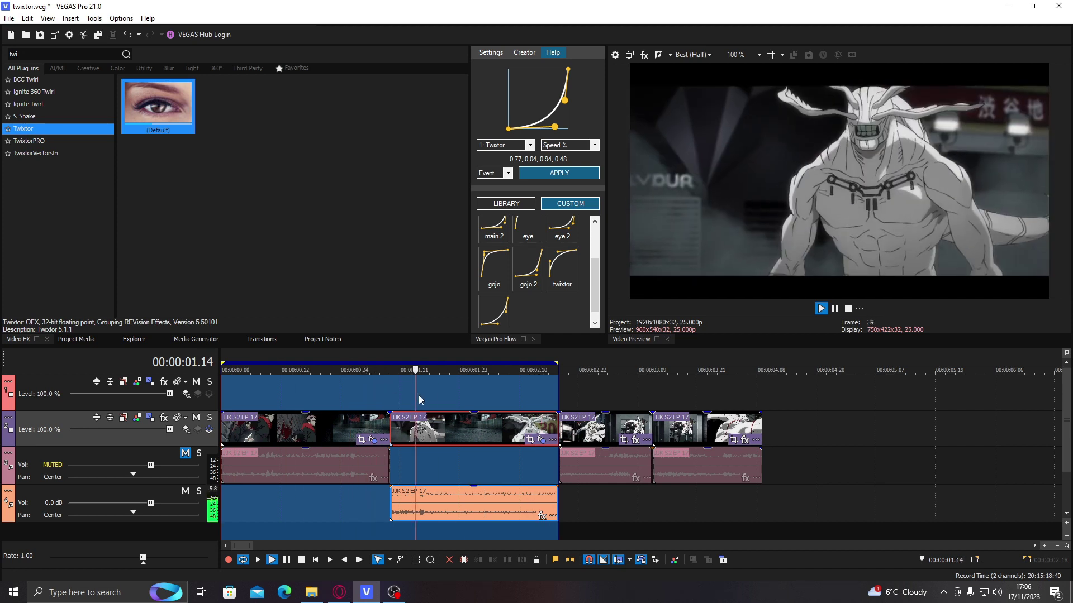
Loop and preview the third clip, then drag its right edge out to lengthen it.
left_click(483, 398)
double_click(601, 433)
left_click(603, 394)
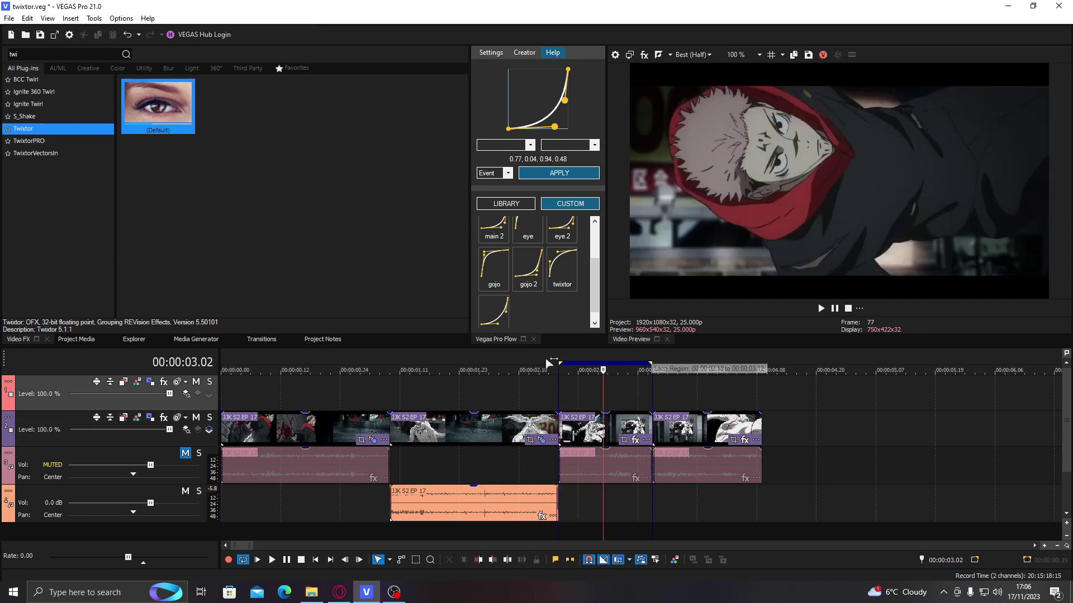
left_click(421, 383)
key("space")
left_click(593, 430)
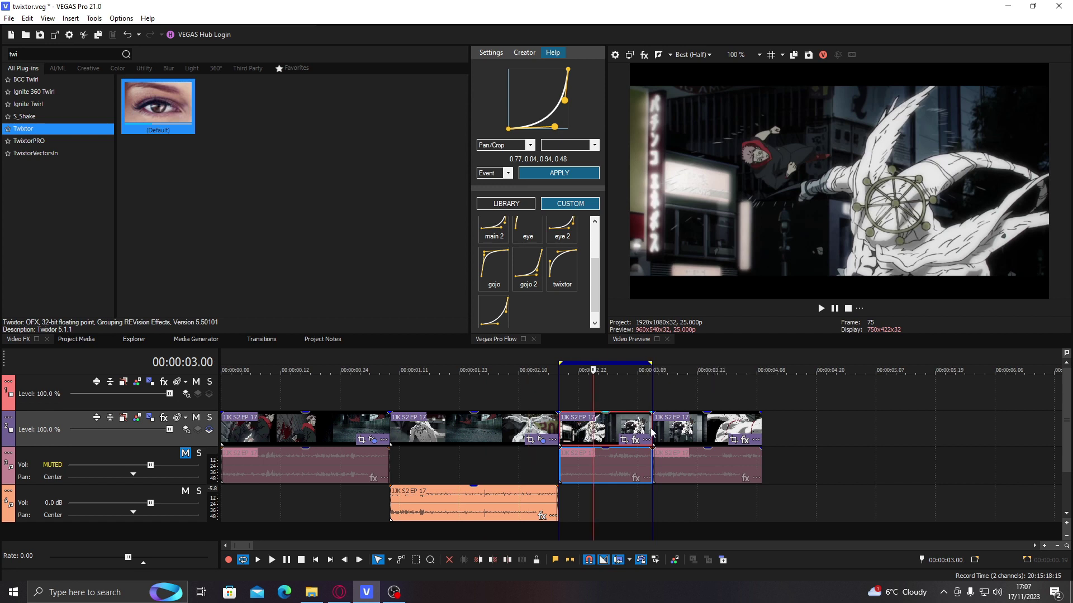
left_click_drag(649, 427, 677, 428)
Turn off Auto Ripple and reposition the fourth clip right after the third on the main track.
left_click(711, 429)
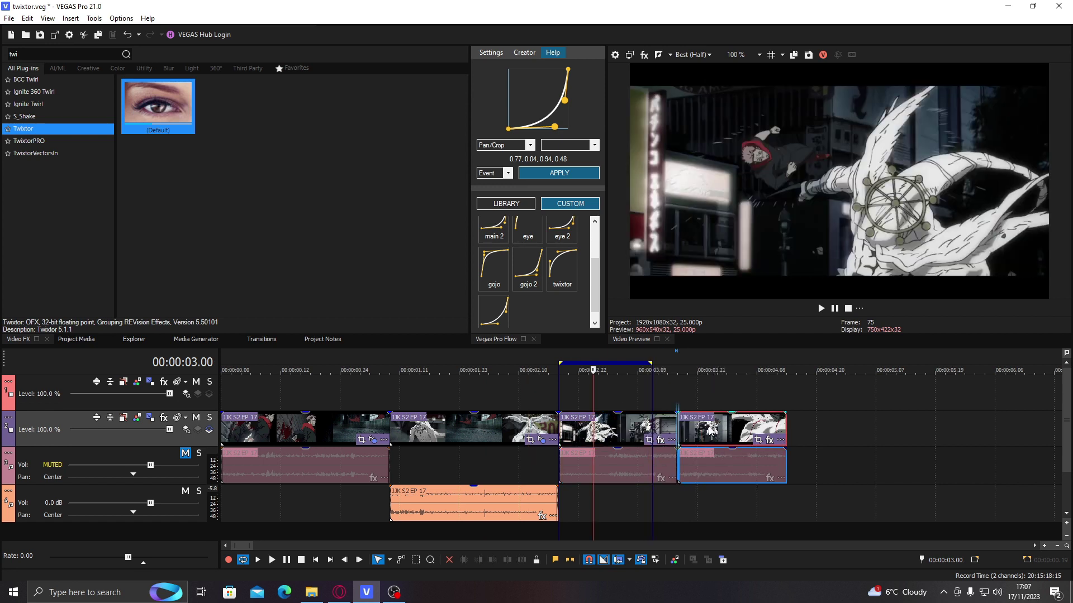
left_click_drag(763, 427, 677, 394)
left_click_drag(585, 397, 614, 429)
left_click(619, 561)
left_click_drag(618, 391, 737, 426)
Extend the loop region so it also covers the fourth clip.
double_click(633, 423)
left_click_drag(675, 363, 794, 381)
left_click(608, 393)
left_click(642, 395)
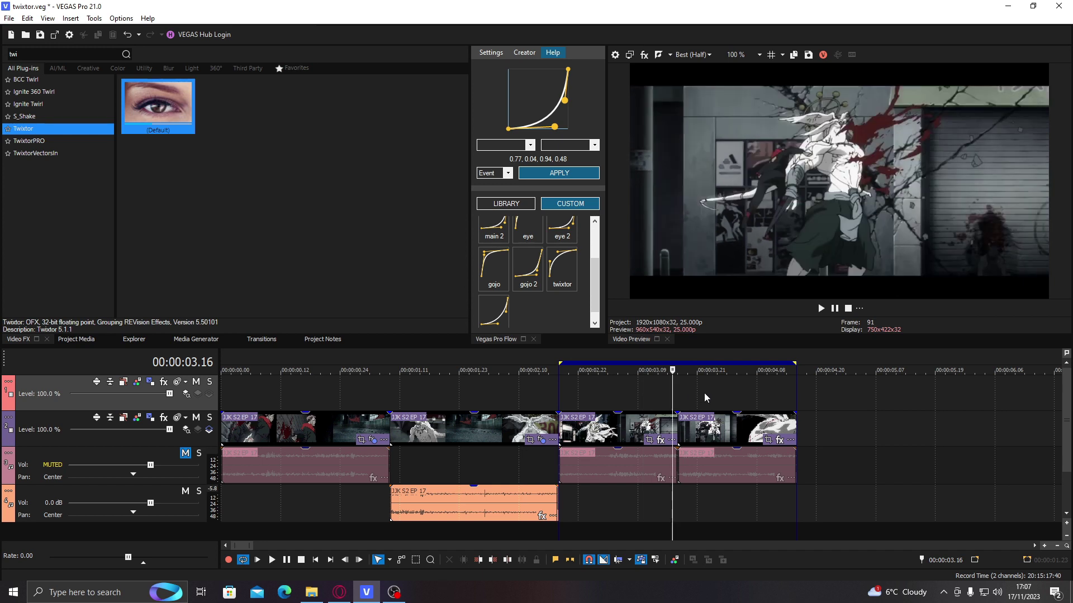
Save the second clip's Twixtor settings as a preset named 'preset'.
key("space")
left_click(602, 432)
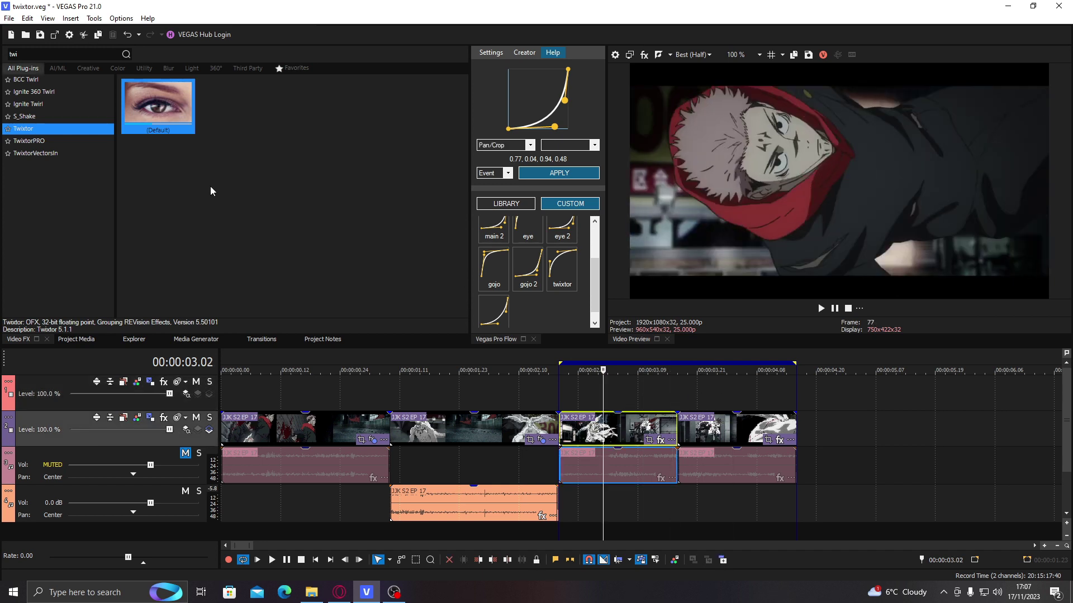
left_click_drag(173, 119, 322, 236)
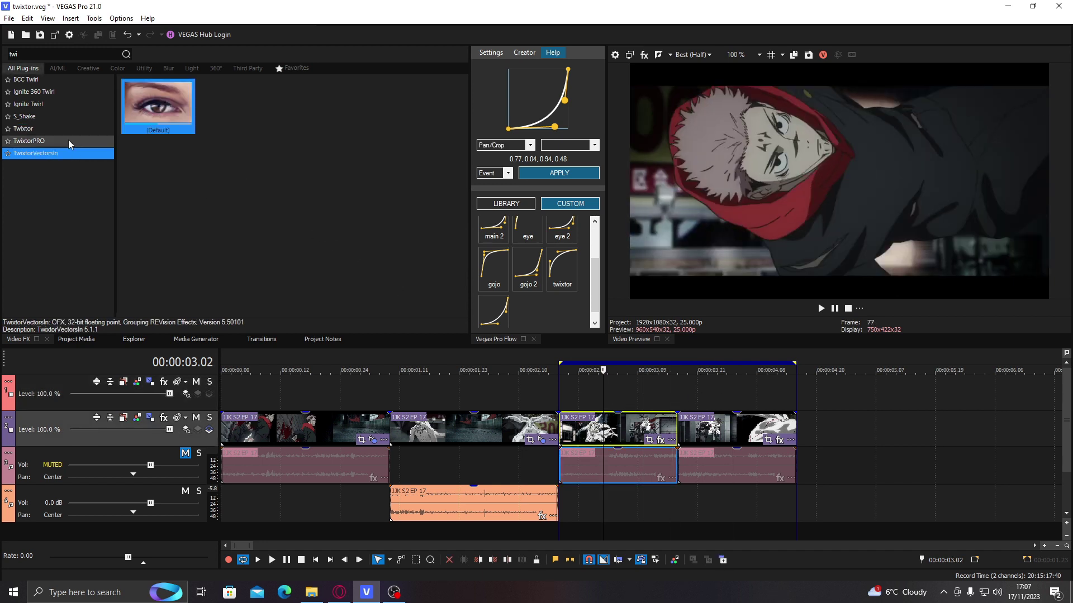
left_click(479, 433)
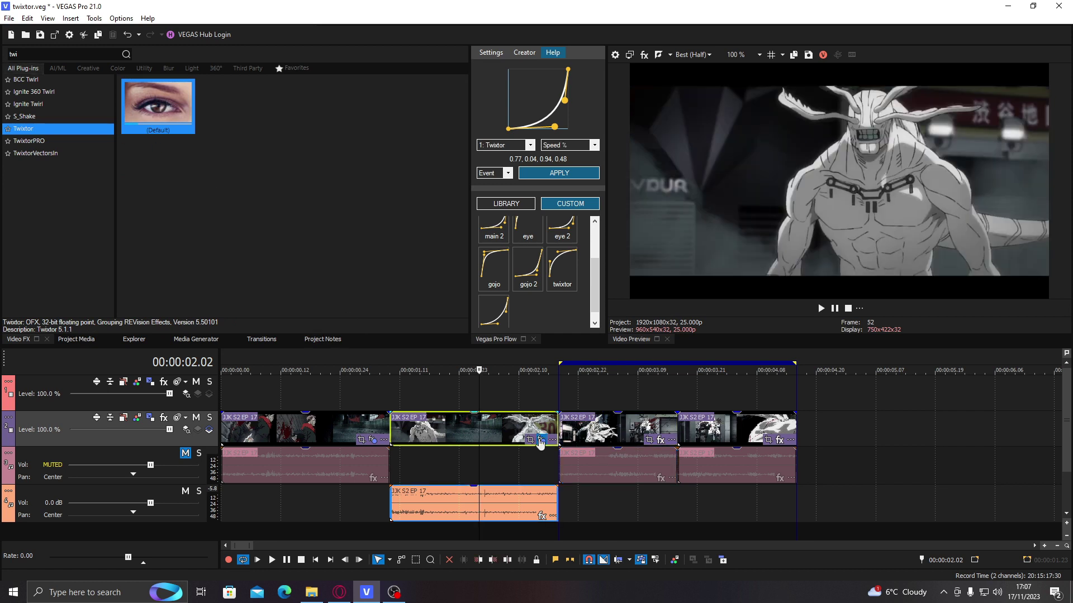
left_click(540, 441)
left_click(58, 315)
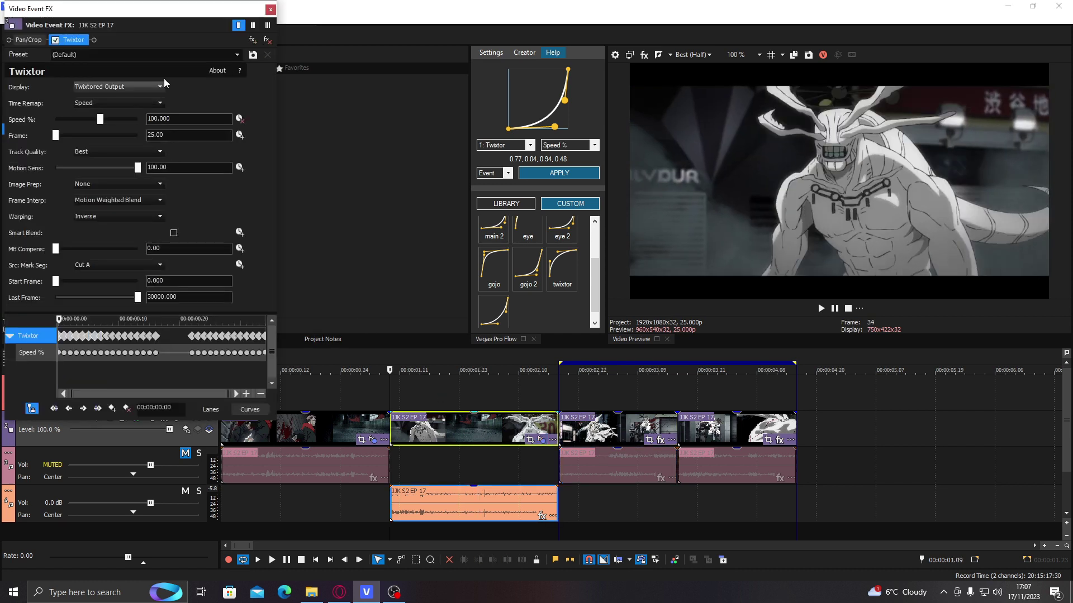
left_click(158, 56)
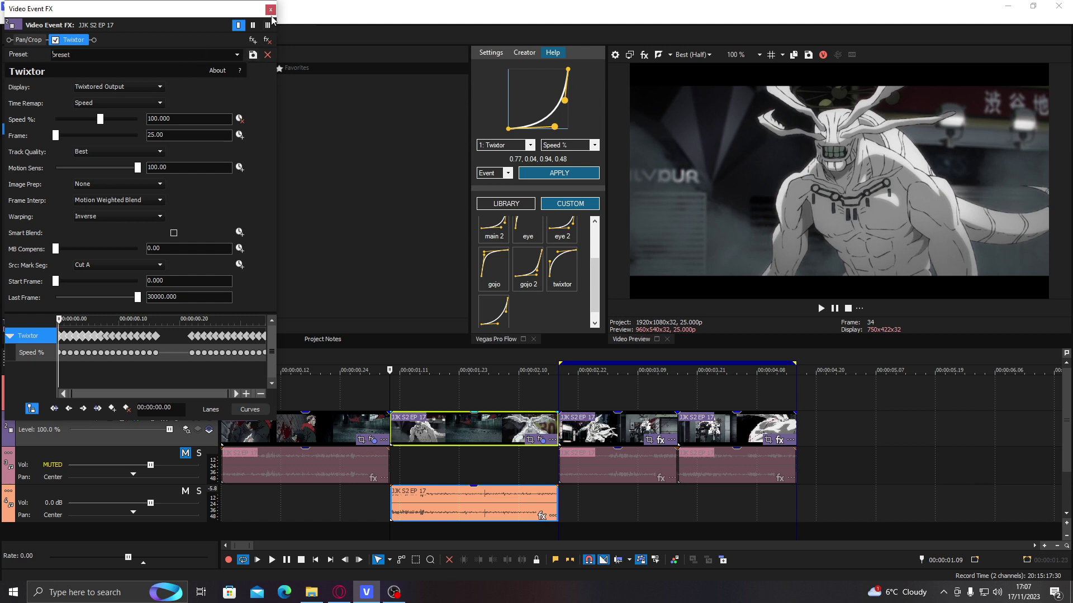
left_click(269, 10)
Drag the saved Twixtor preset from Video FX onto the third clip.
left_click(593, 424)
left_click(65, 141)
left_click(98, 128)
left_click_drag(236, 112, 579, 415)
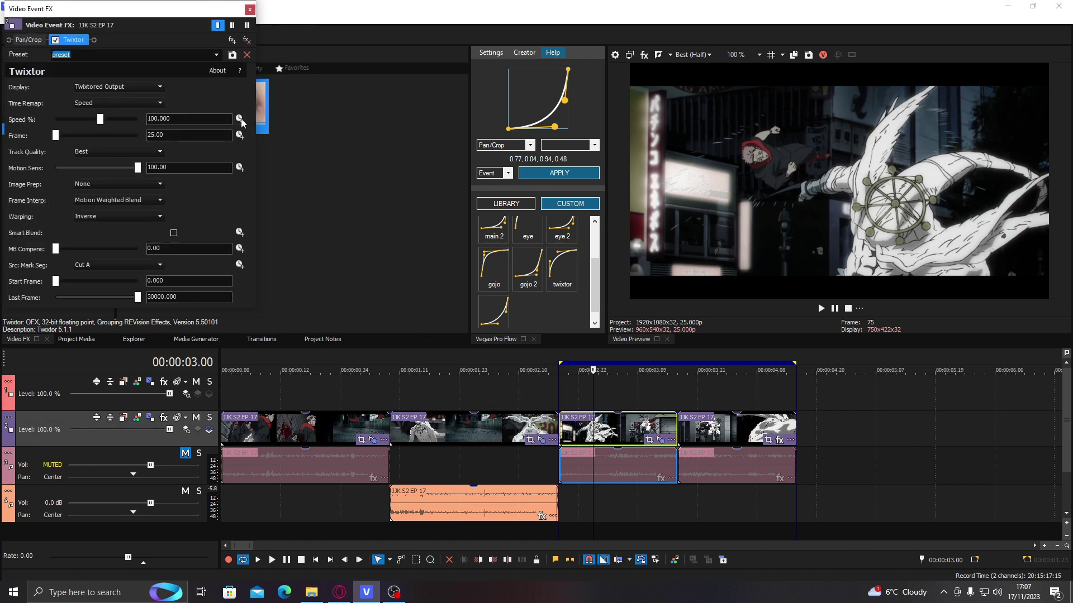
Animate Speed %, adding a keyframe at 00:00:00.13 and setting its value to 6%.
left_click(240, 118)
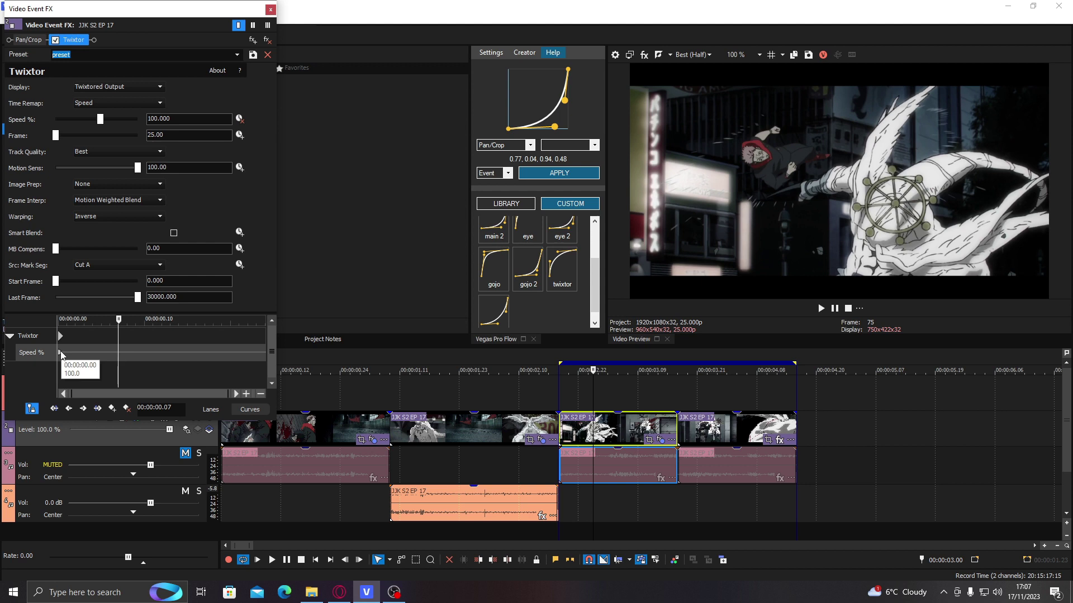
left_click_drag(60, 352, 295, 344)
left_click_drag(124, 357, 176, 351)
left_click(175, 352)
left_click(193, 118)
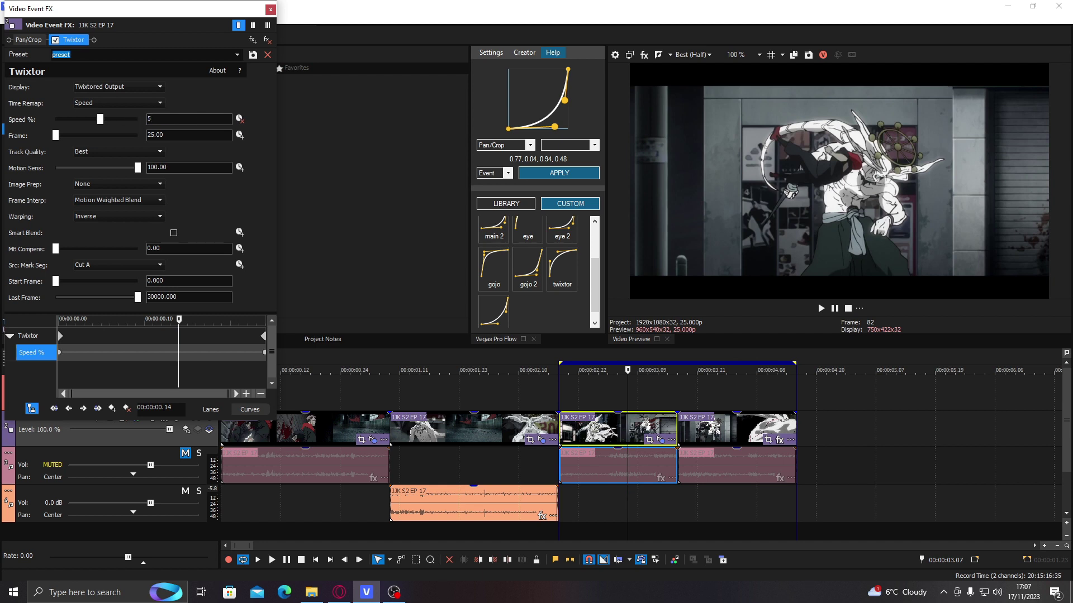
type("10")
key("Return")
left_click_drag(178, 352, 171, 354)
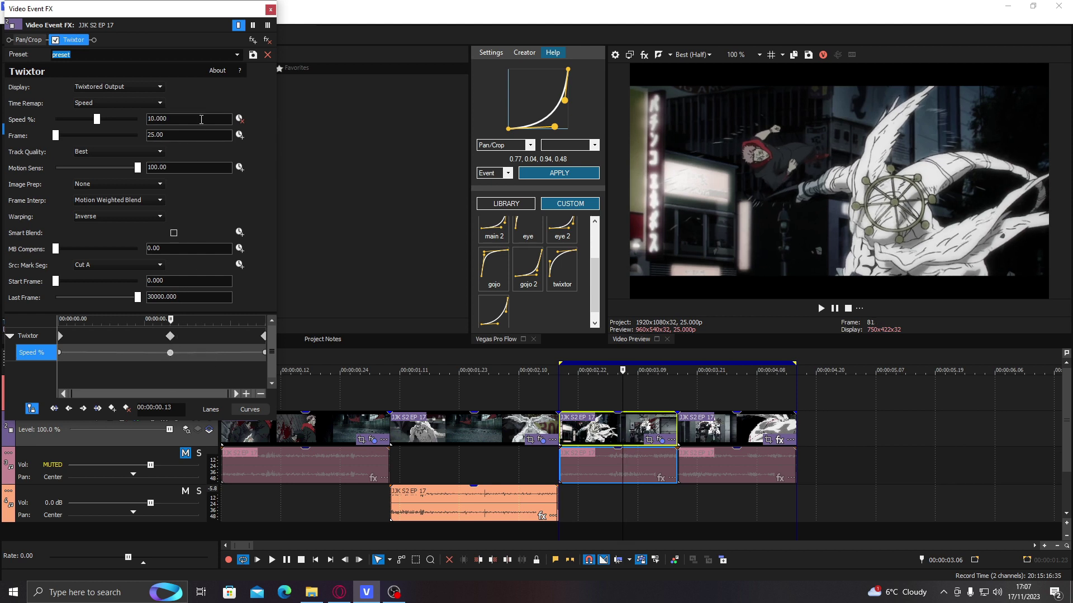
type("6")
key("Return")
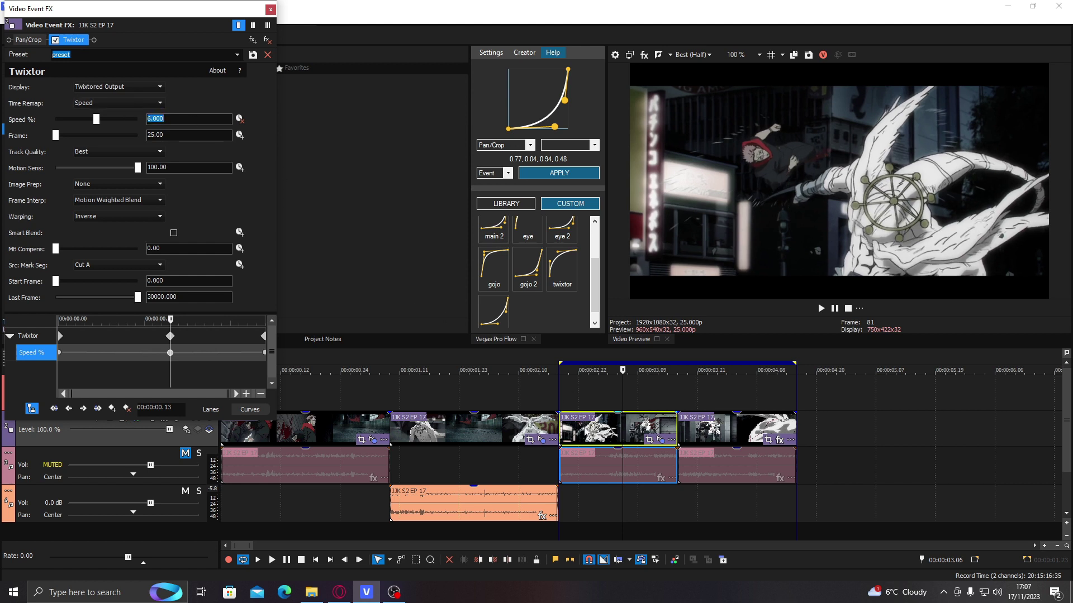
Apply a custom Vegas Pro Flow curve to the third clip's Speed % keyframes.
left_click(597, 438)
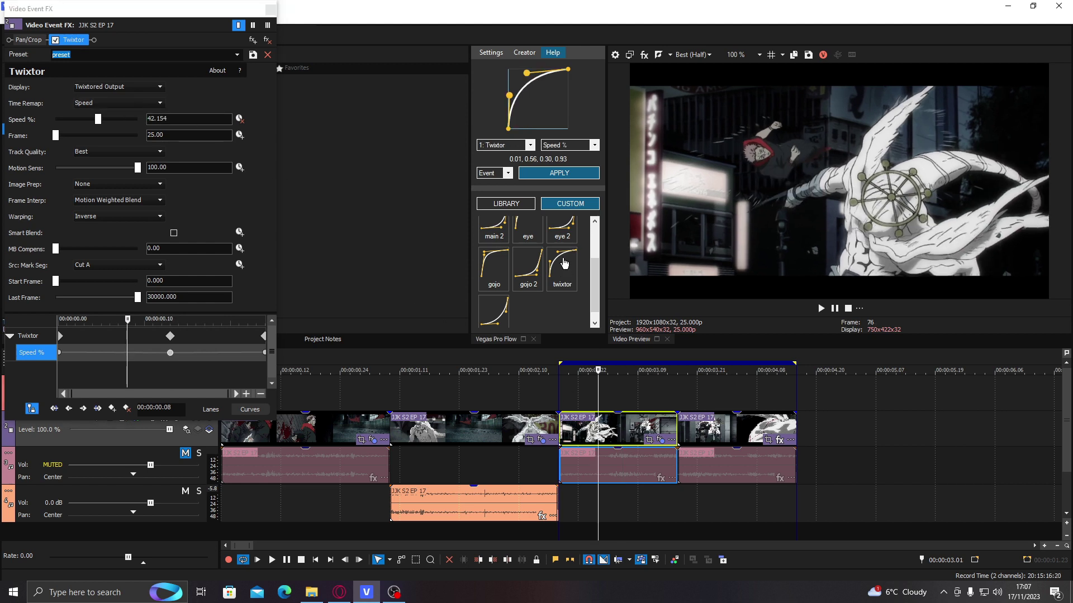
left_click(559, 173)
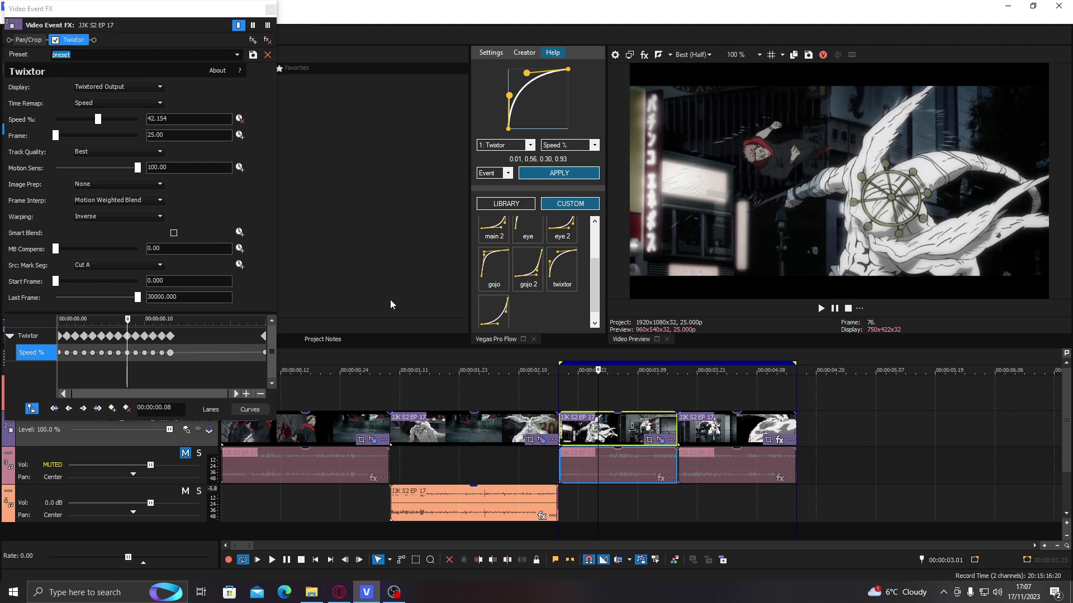
left_click(212, 347)
left_click(517, 281)
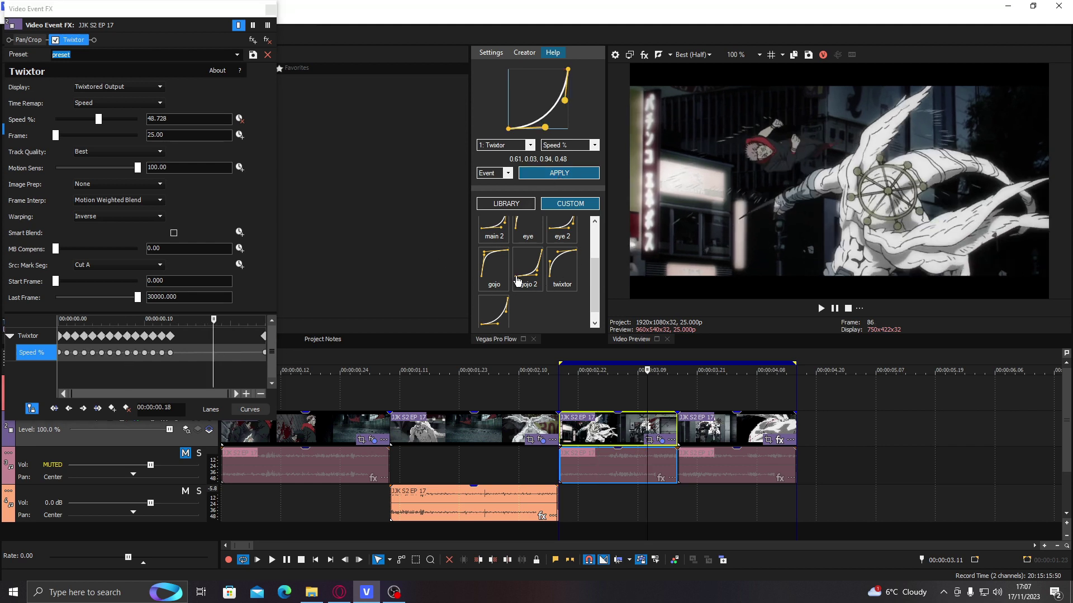
left_click(561, 173)
Drop preview quality to quarter resolution and loop-play the third clip's speed ramp.
double_click(602, 429)
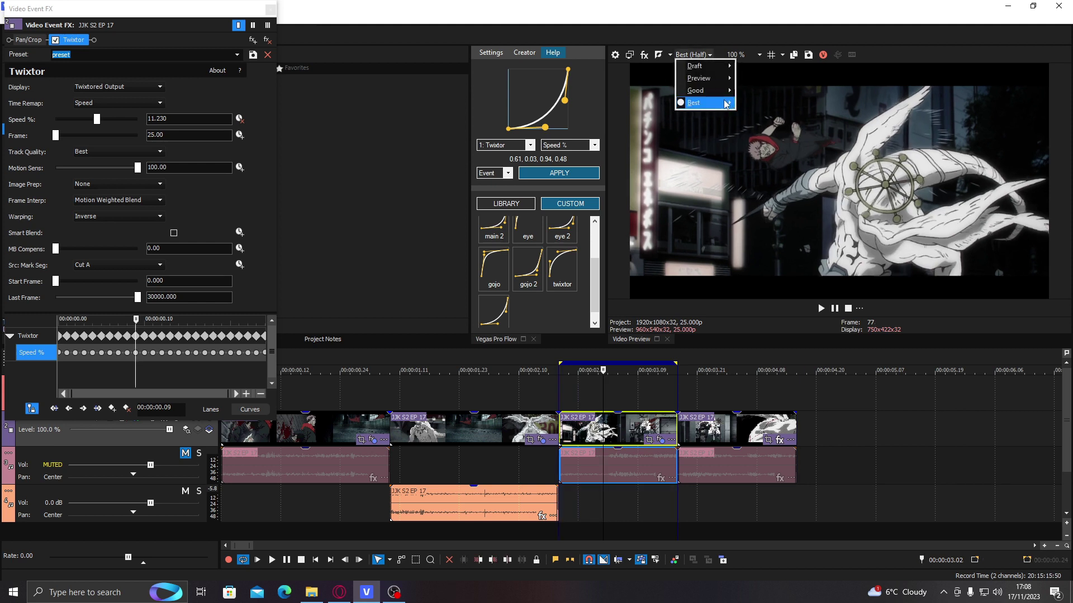
mouse_move(704, 103)
left_click(760, 141)
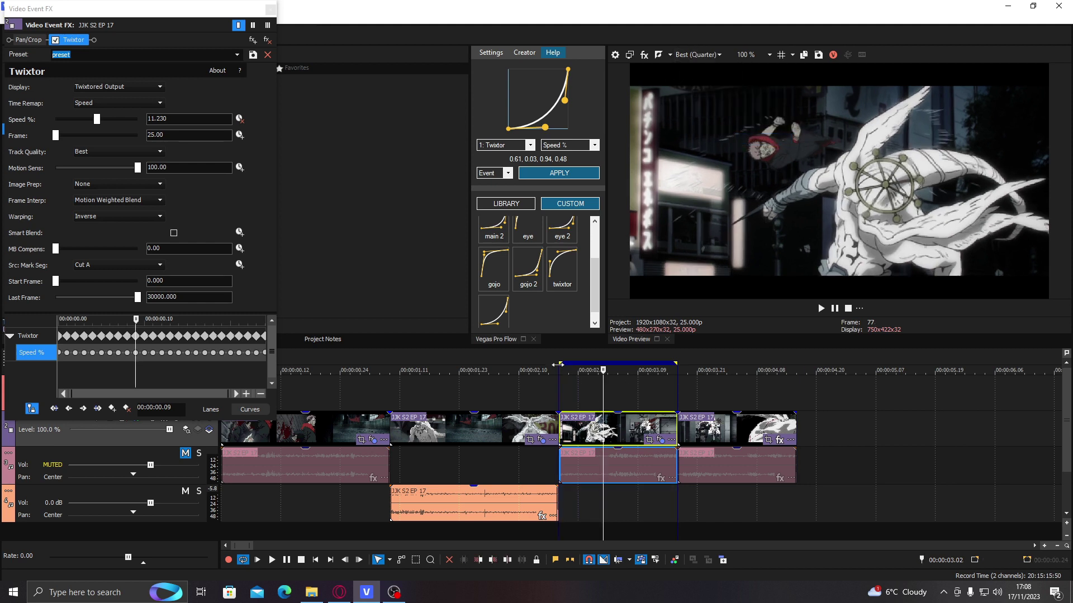
left_click_drag(515, 364, 476, 373)
key("space")
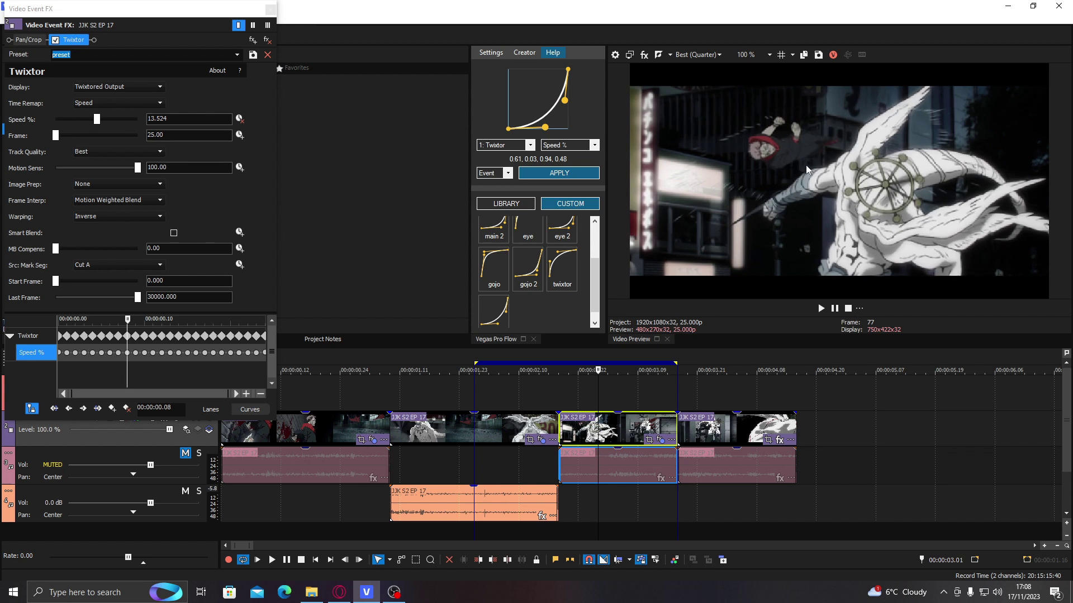
key("space")
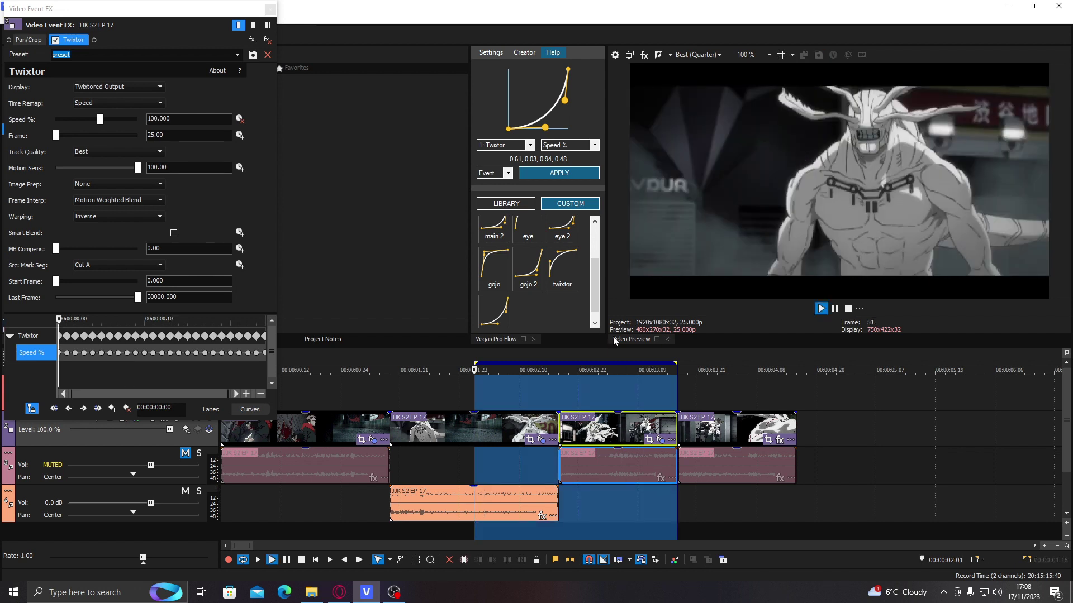
left_click(557, 394)
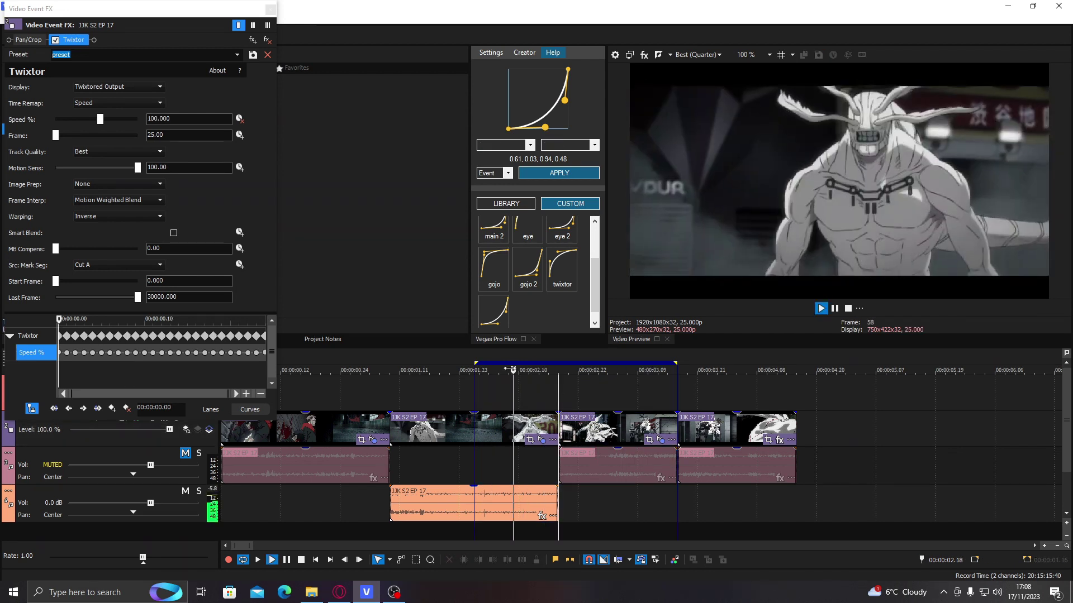
left_click_drag(475, 362, 559, 362)
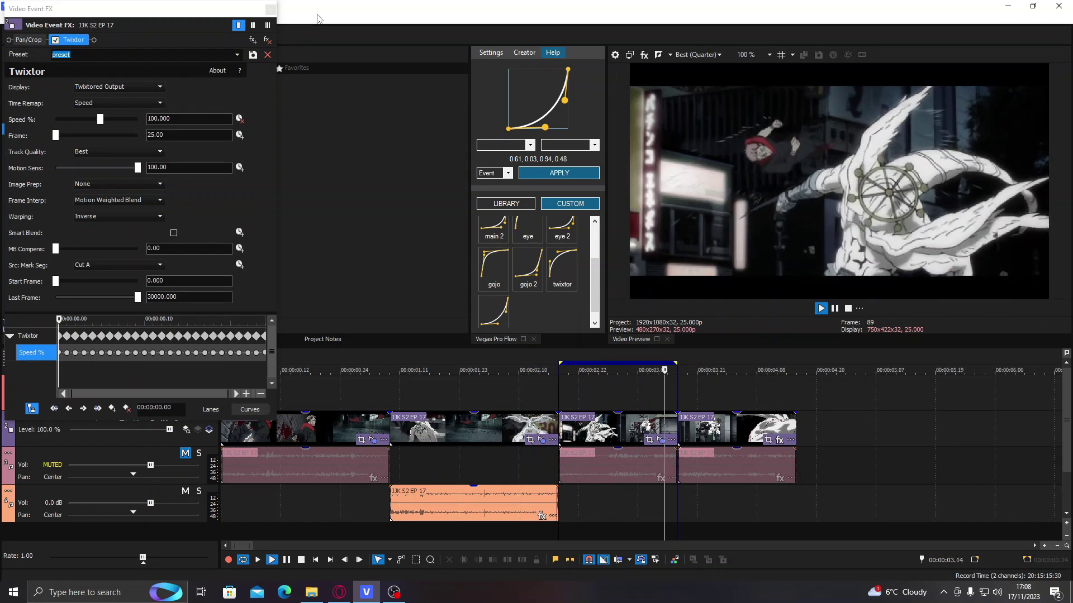
Close the effect settings, stop playback and restore preview quality to Best (Half).
left_click(269, 10)
key("space")
left_click(697, 54)
mouse_move(723, 103)
left_click(752, 128)
Extend the loop region to the last clip's end and play it back.
left_click(618, 430)
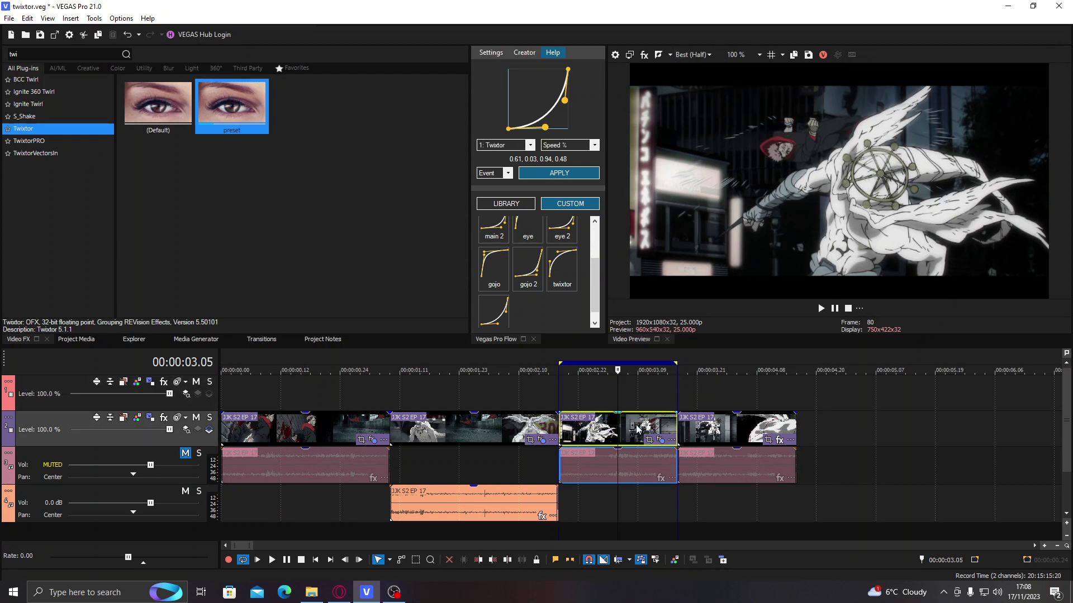
right_click(738, 430)
left_click(705, 353)
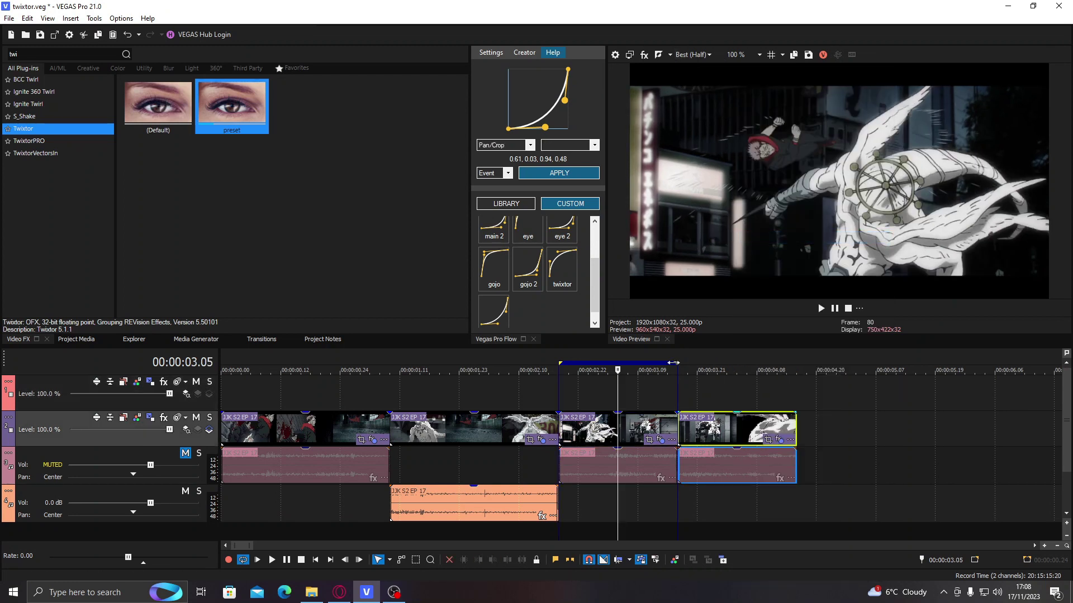
left_click_drag(673, 362, 795, 370)
key("space")
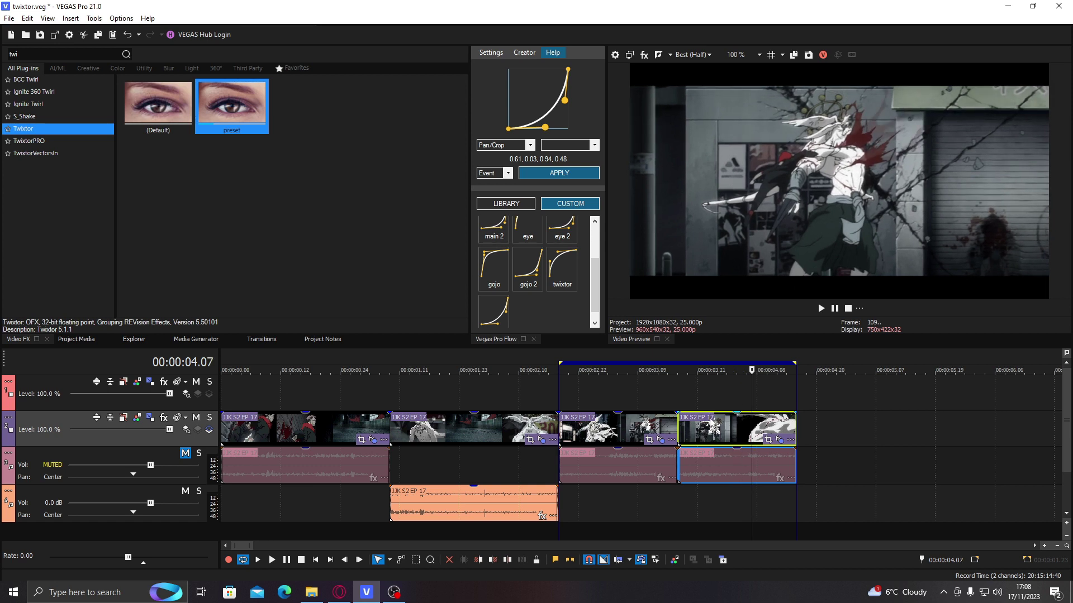
key("space")
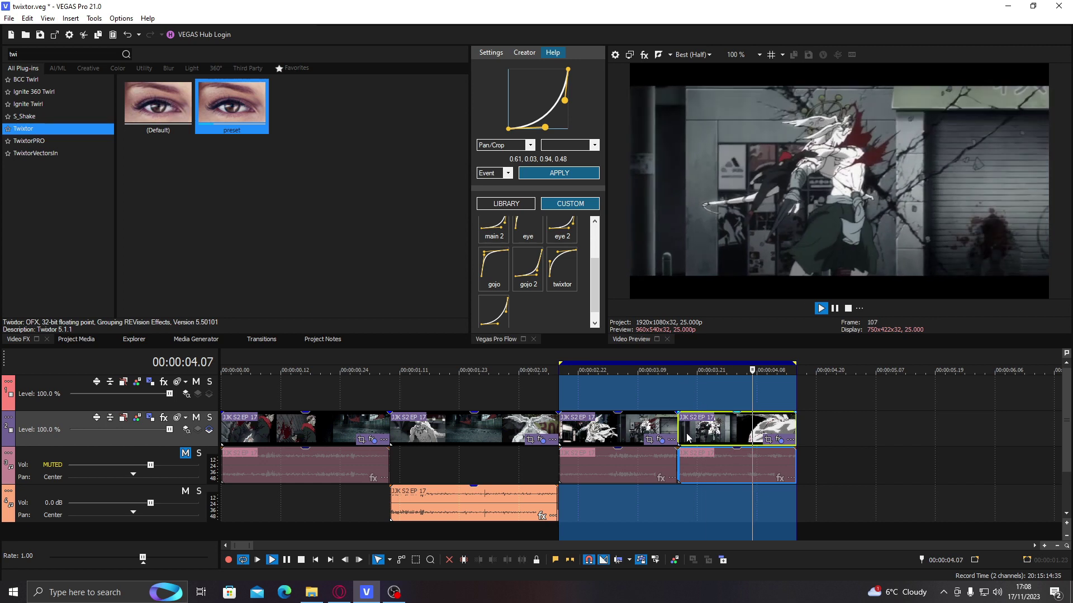
left_click(680, 429)
key("Left")
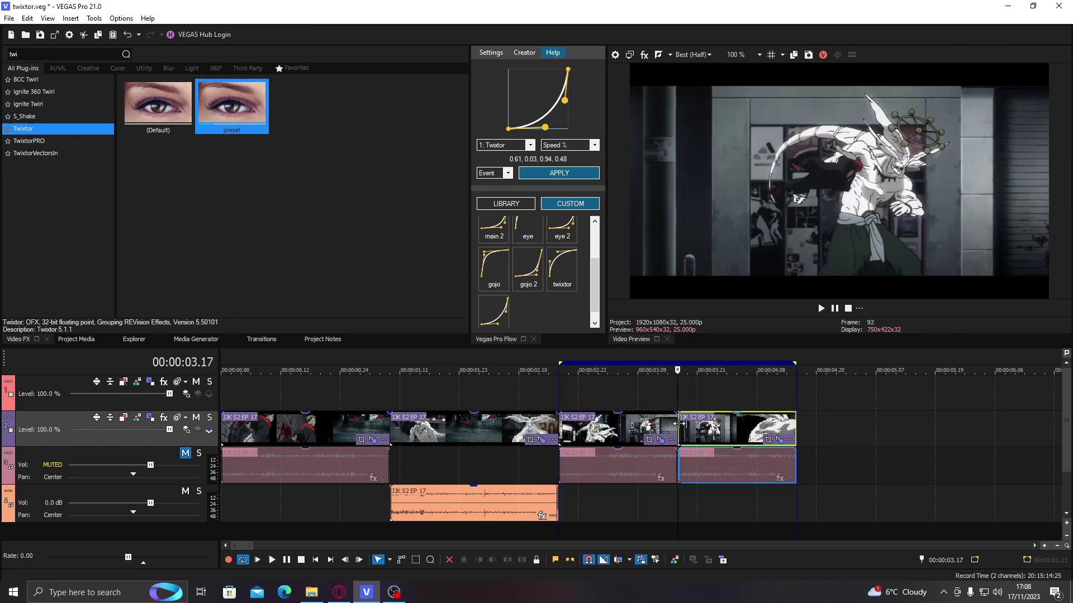
Copy the Twixtor clip, trim the last clip, and paste the event attributes onto it.
right_click(691, 425)
left_click(720, 228)
left_click_drag(678, 424, 702, 423)
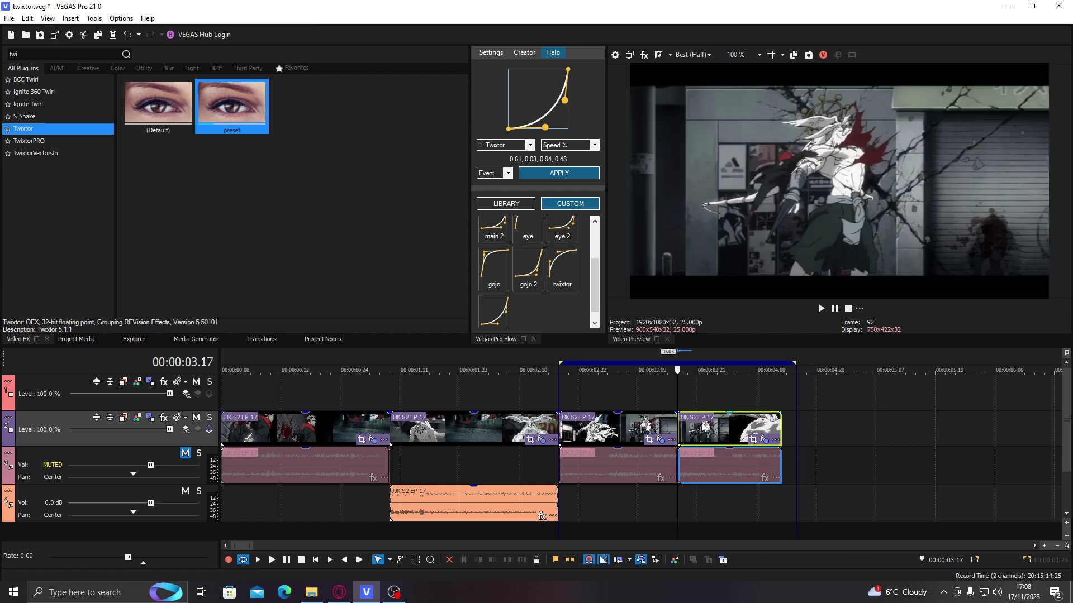
left_click_drag(780, 429, 795, 429)
right_click(766, 427)
left_click(826, 239)
left_click(727, 354)
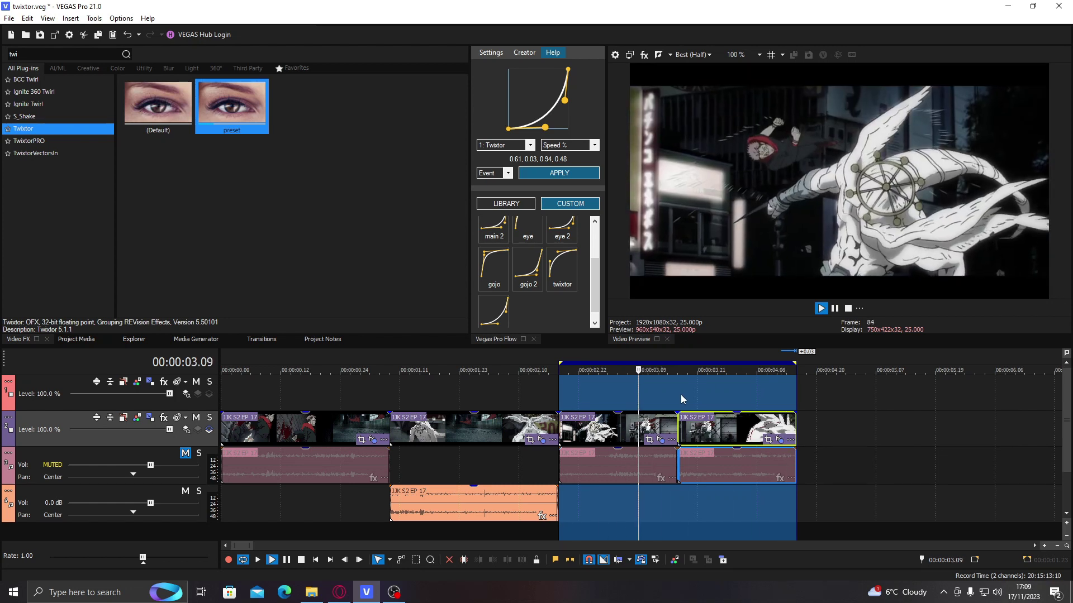
Lengthen the last clip far into the episode to locate the later shot.
left_click(679, 390)
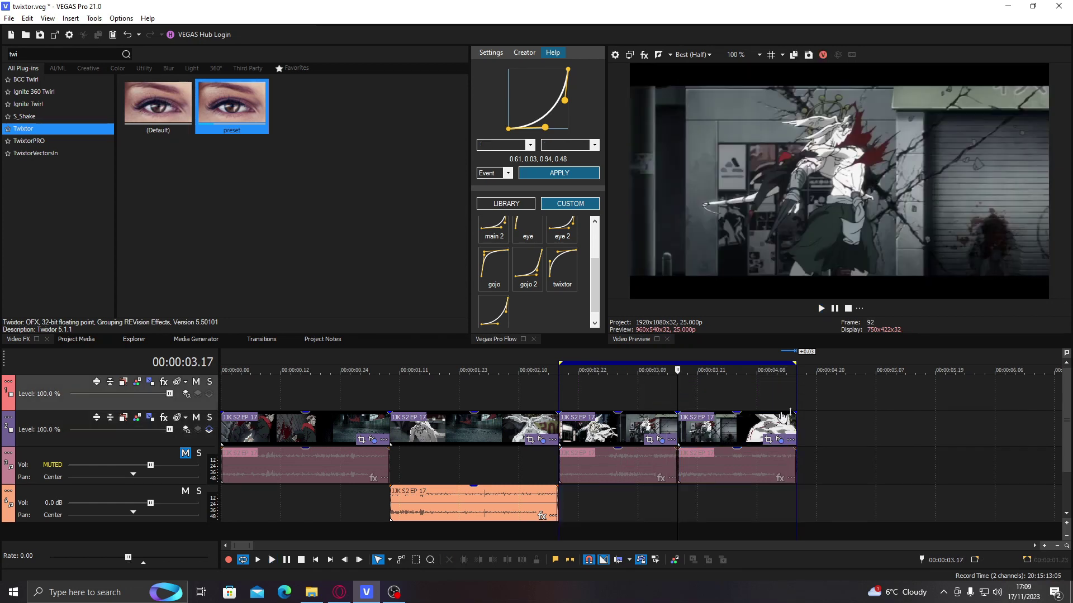
left_click_drag(796, 420, 1046, 406)
scroll(833, 419, "down", 2)
left_click(458, 423)
left_click_drag(481, 423, 1024, 424)
left_click(961, 424)
scroll(872, 429, "down", 2)
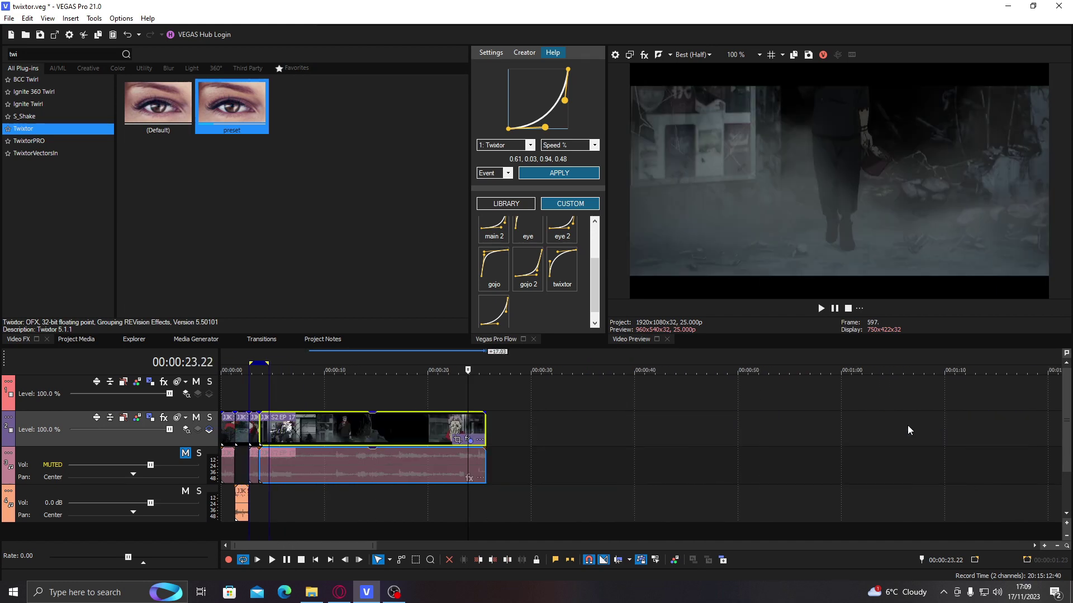
left_click_drag(485, 430, 558, 425)
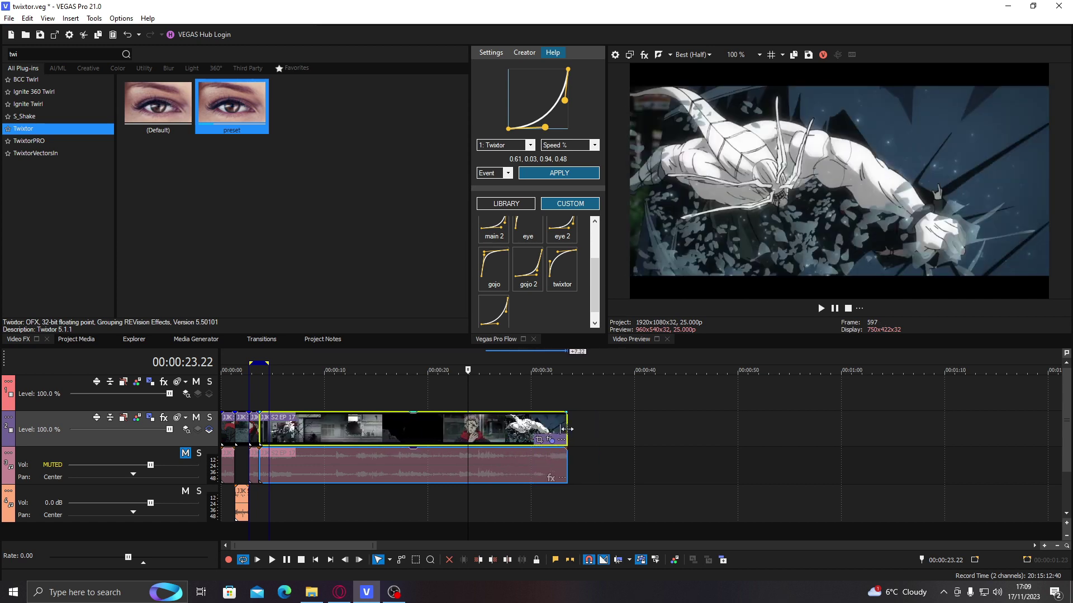
left_click_drag(569, 429, 572, 429)
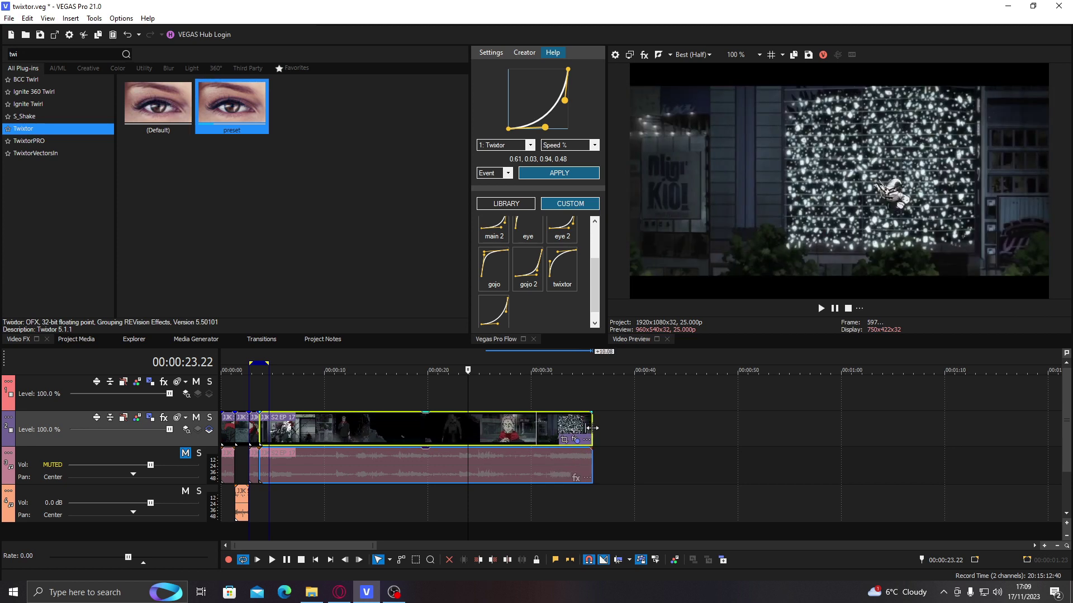
left_click_drag(591, 427, 585, 427)
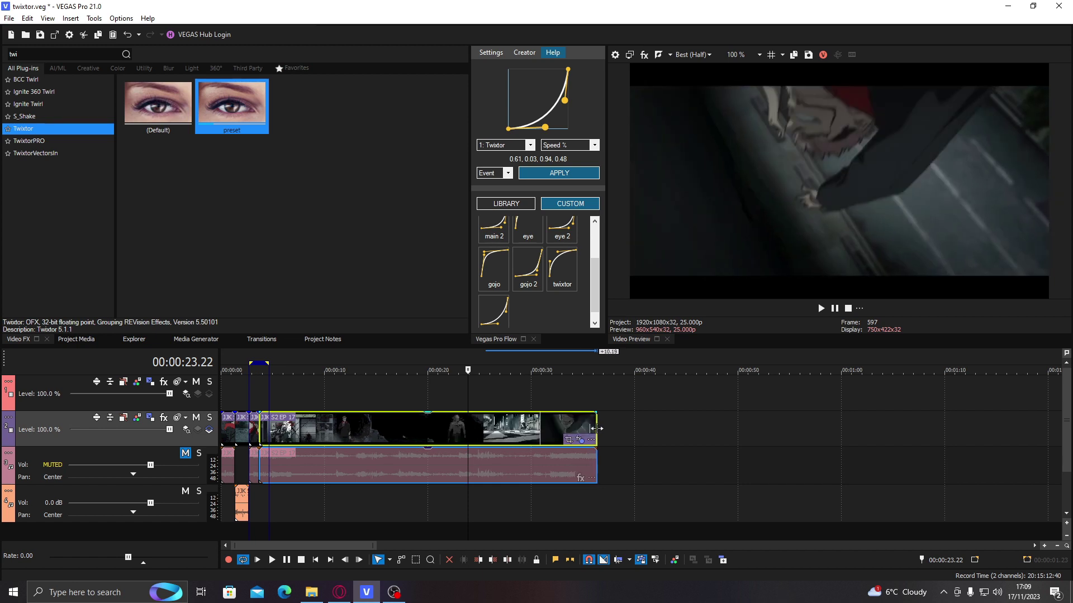
mouse_move(601, 428)
left_mouse_down()
mouse_move(629, 429)
mouse_move(618, 430)
left_mouse_up()
Trim the clip's start at 00:00:36.15 and slide the short clip to end at the loop end.
left_click(599, 430)
left_click(478, 560)
left_click_drag(596, 427, 265, 433)
left_click(263, 433)
Move the short JJK clip onto the top video track and trim its start and end.
scroll(262, 433, "up", 5)
scroll(427, 436, "up", 3)
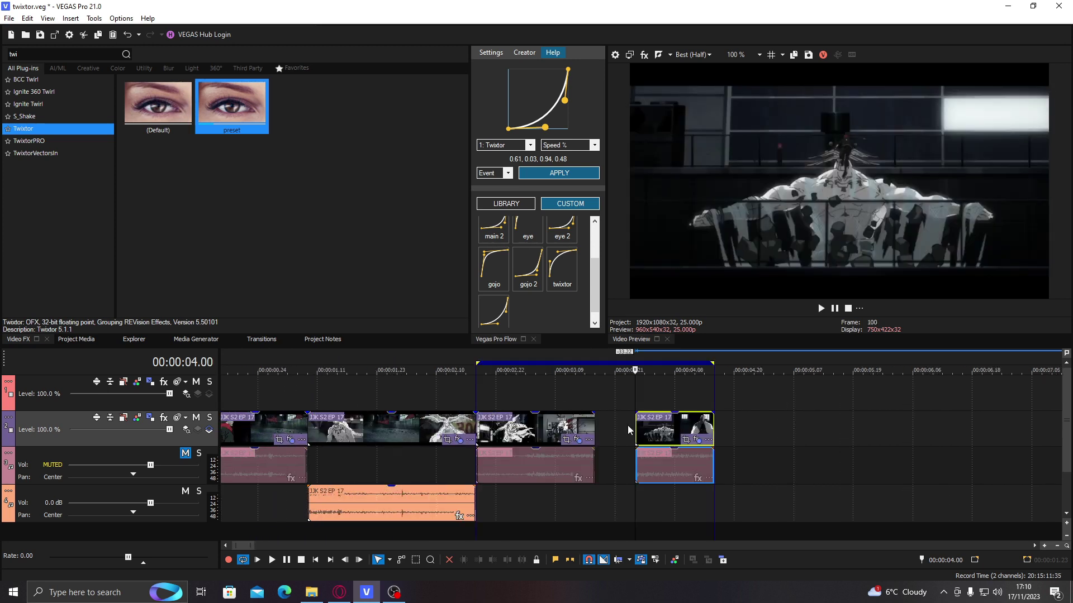
left_click_drag(637, 427, 660, 392)
left_click_drag(473, 395, 610, 390)
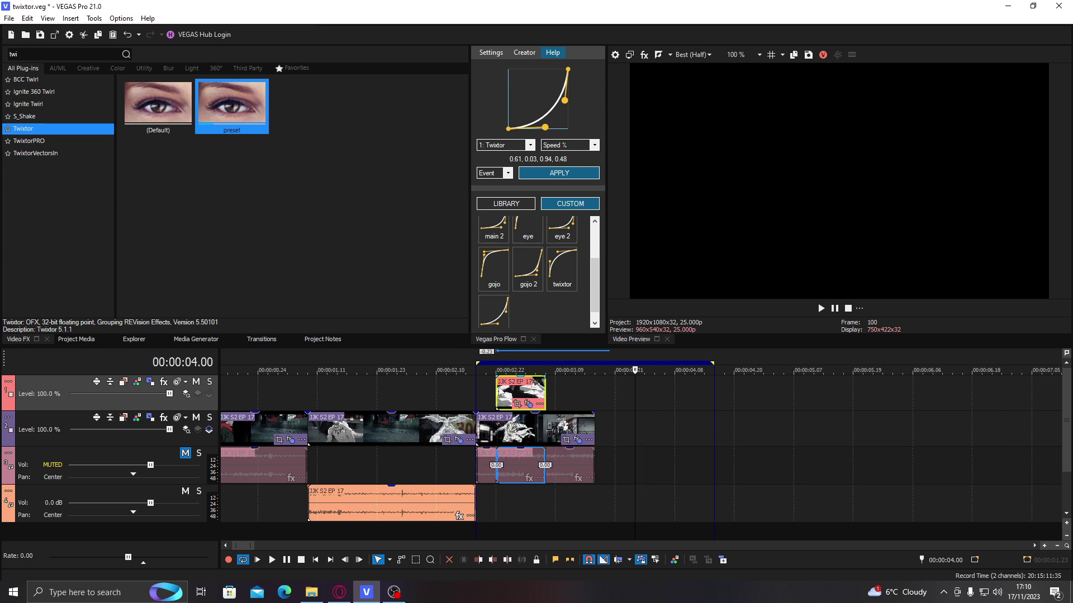
left_click_drag(524, 387, 594, 387)
Drop the trimmed clip into the gap on track 2 and paste the Twixtor event attributes onto it.
left_click_drag(645, 430, 650, 431)
right_click(643, 246)
left_click(688, 242)
Play the loop to review the fifth clip's slow-motion ramp, replaying it from 00:00:04.09.
key("space")
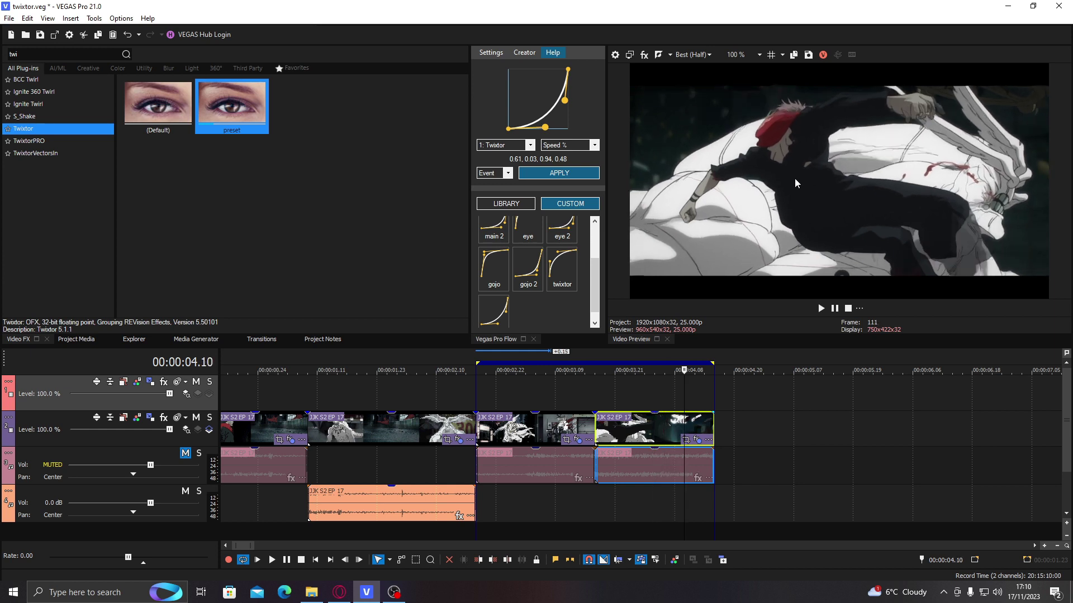
key("space")
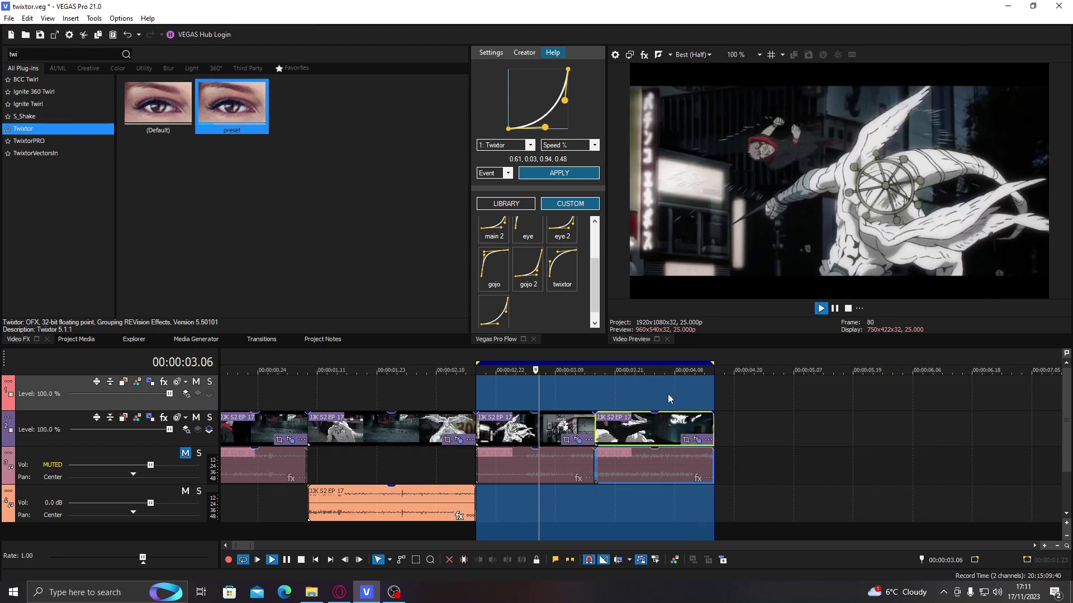
left_click(655, 428)
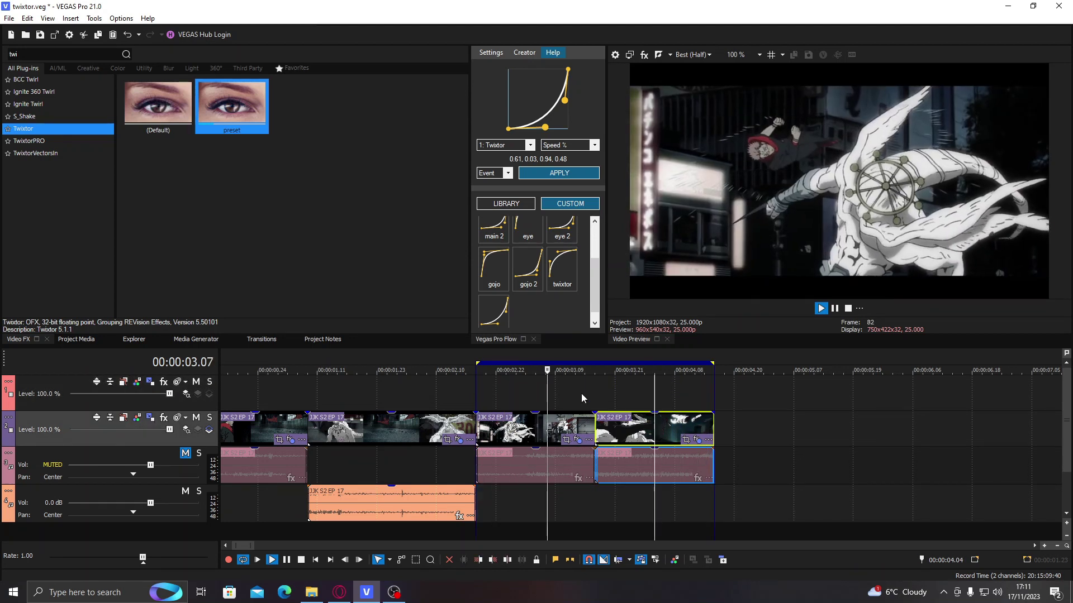
left_click(581, 394)
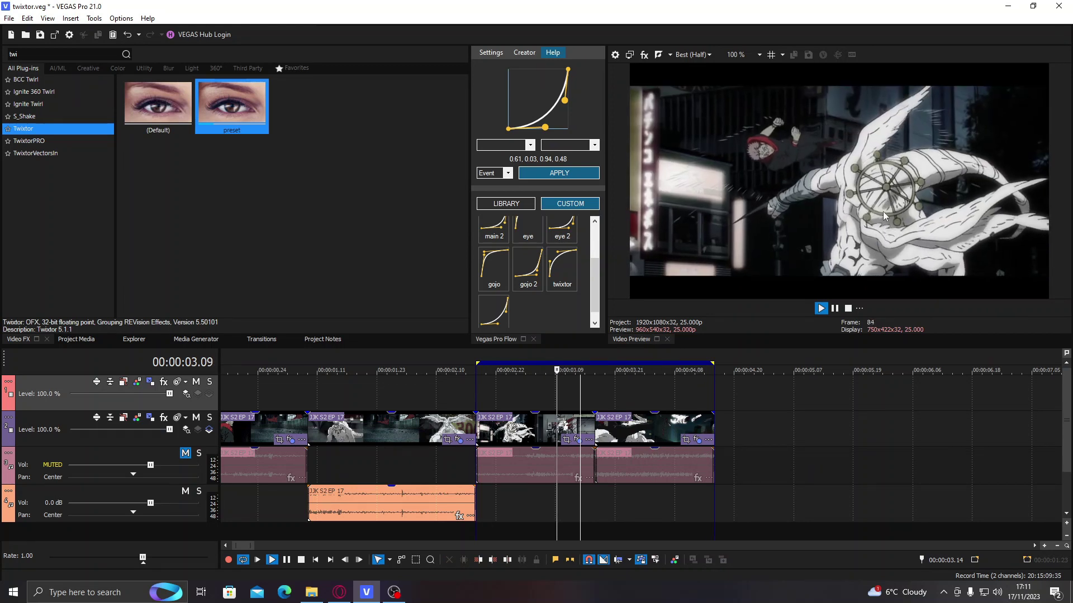
key("space")
left_click(699, 428)
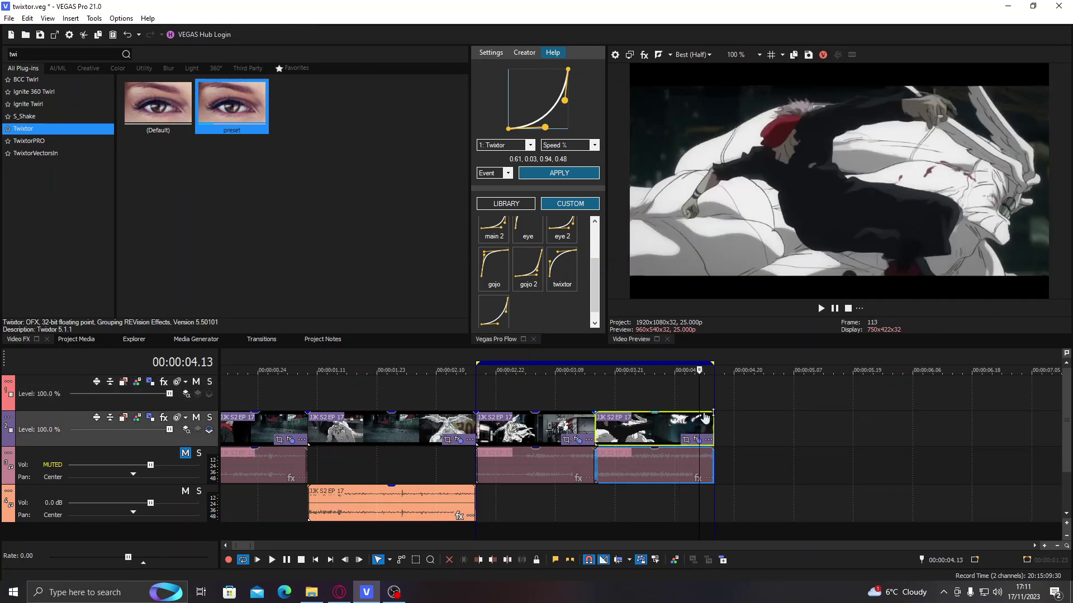
left_click(679, 431)
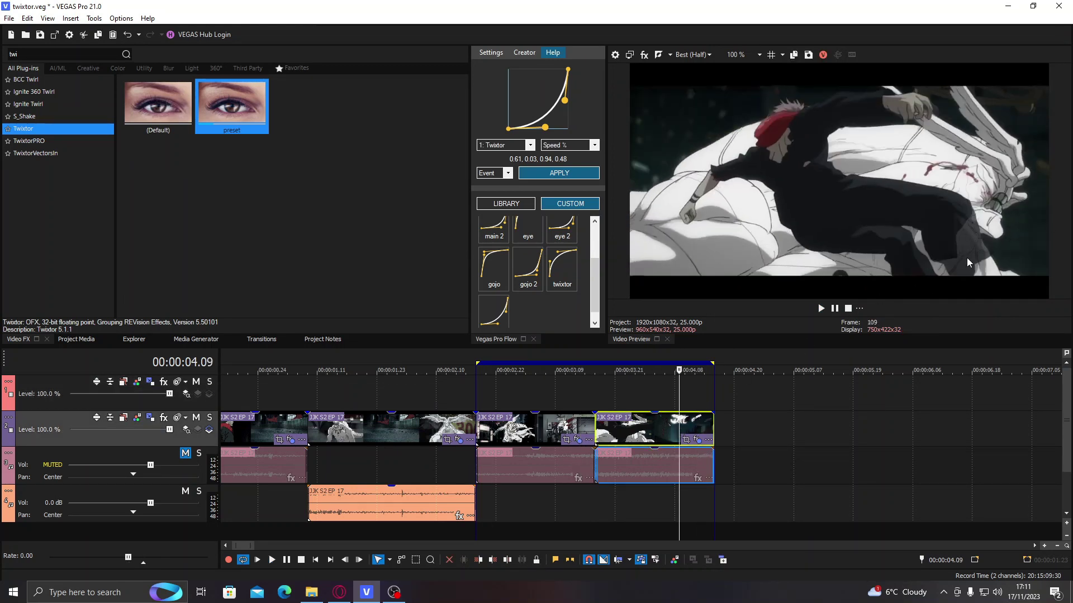
key("space")
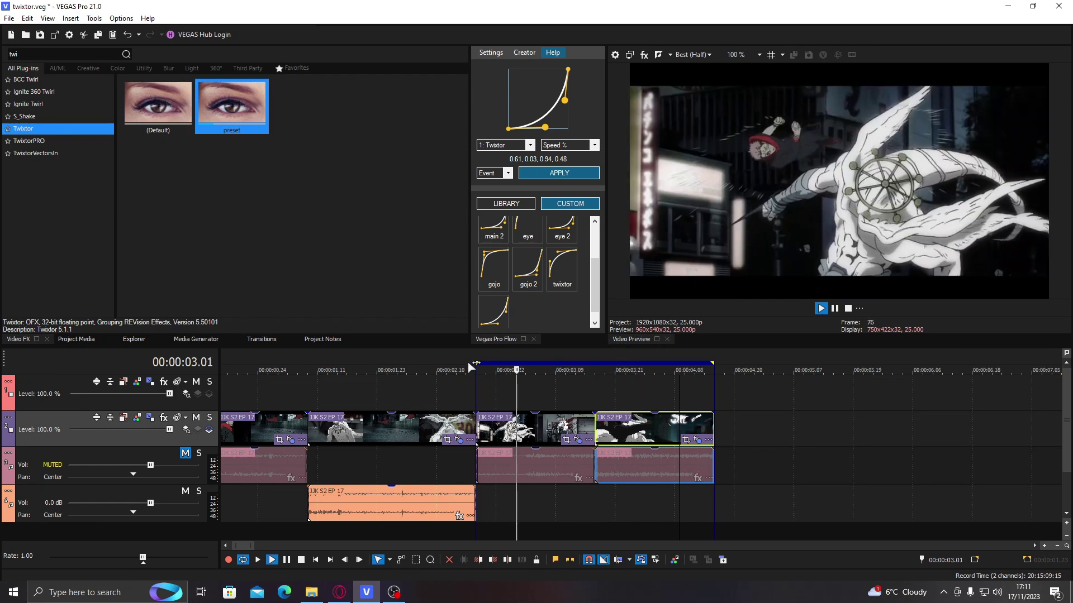
key("space")
Extend the loop region back to 00:00:00.00 and play the edit from the project start.
left_click_drag(475, 361, 87, 361)
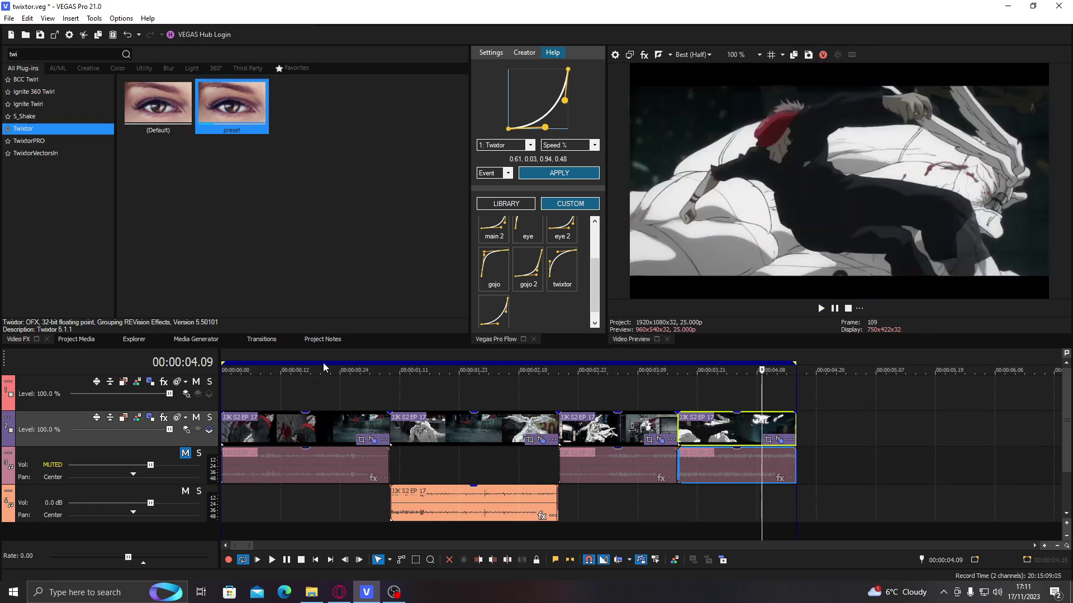
key("ctrl+Home")
key("space")
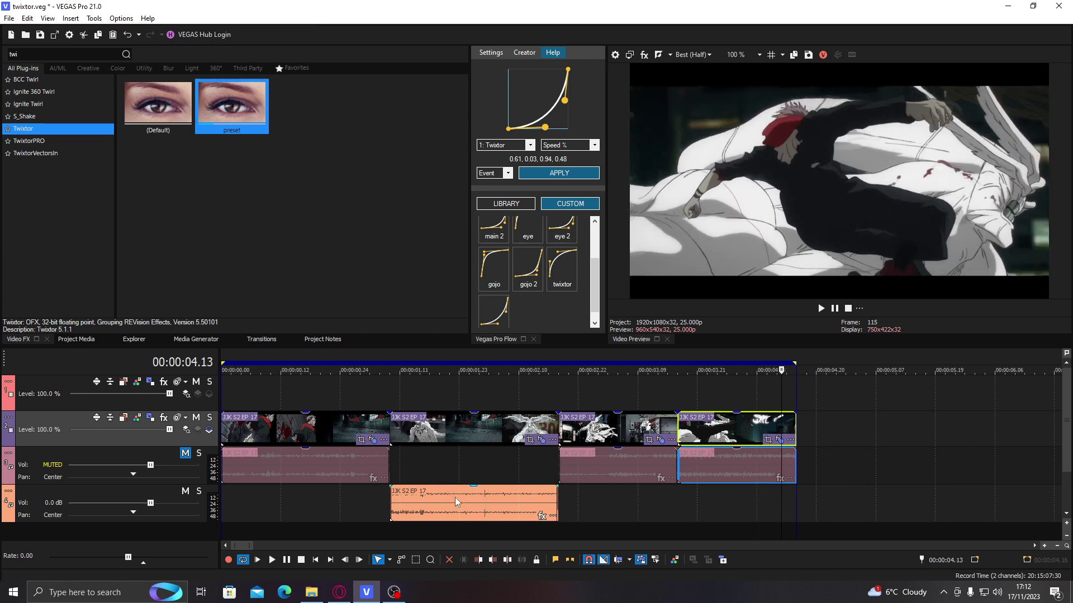
Move the orange audio clip from track 4 into the track 3 gap, replay, then bring OBS forward.
left_click_drag(455, 498, 456, 475)
key("space")
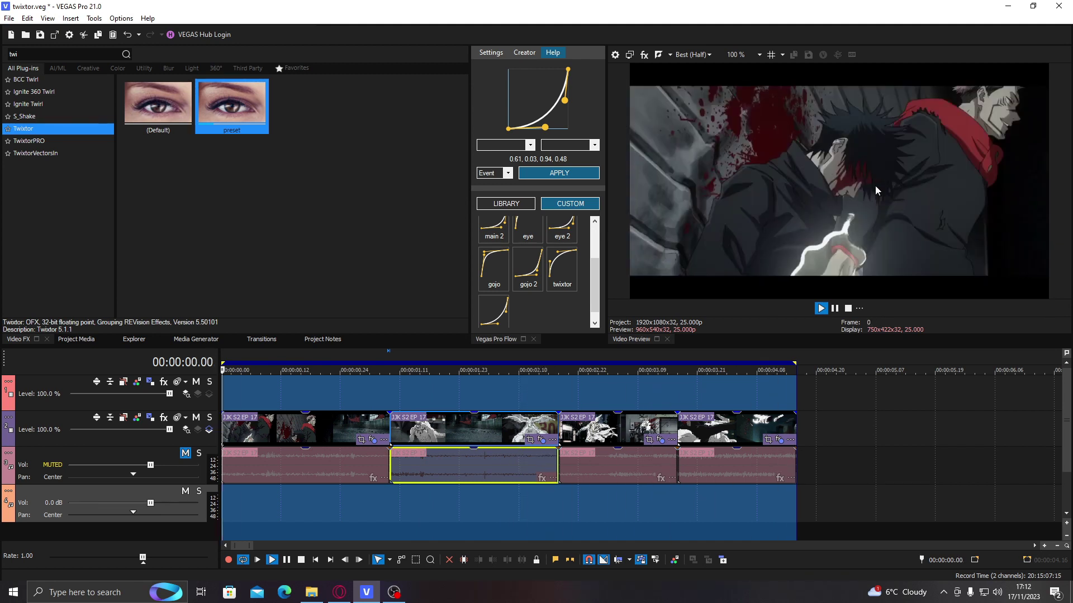
left_click(400, 400)
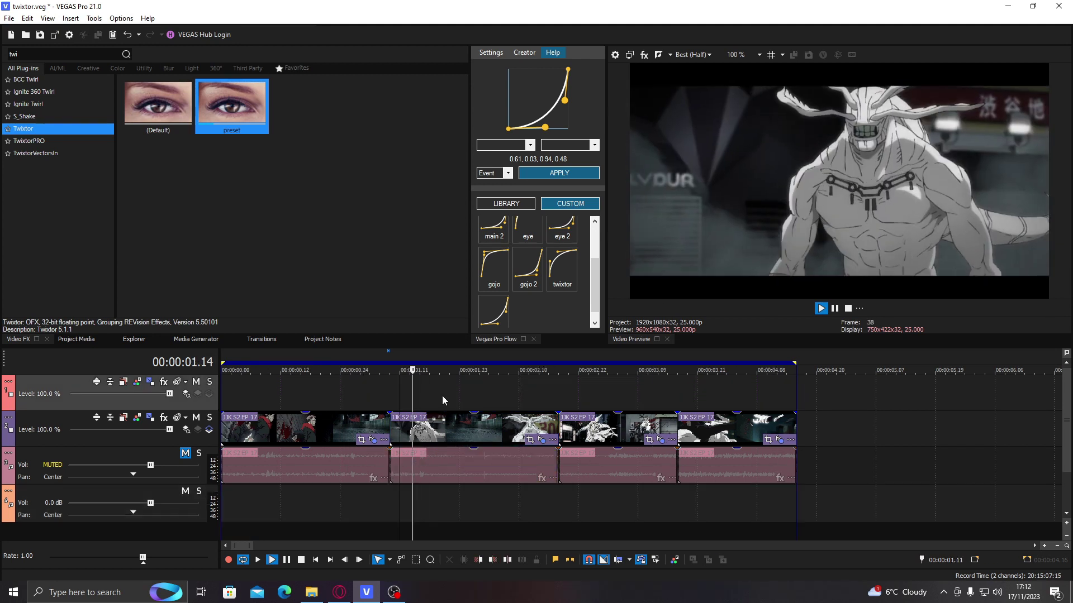
left_click(553, 394)
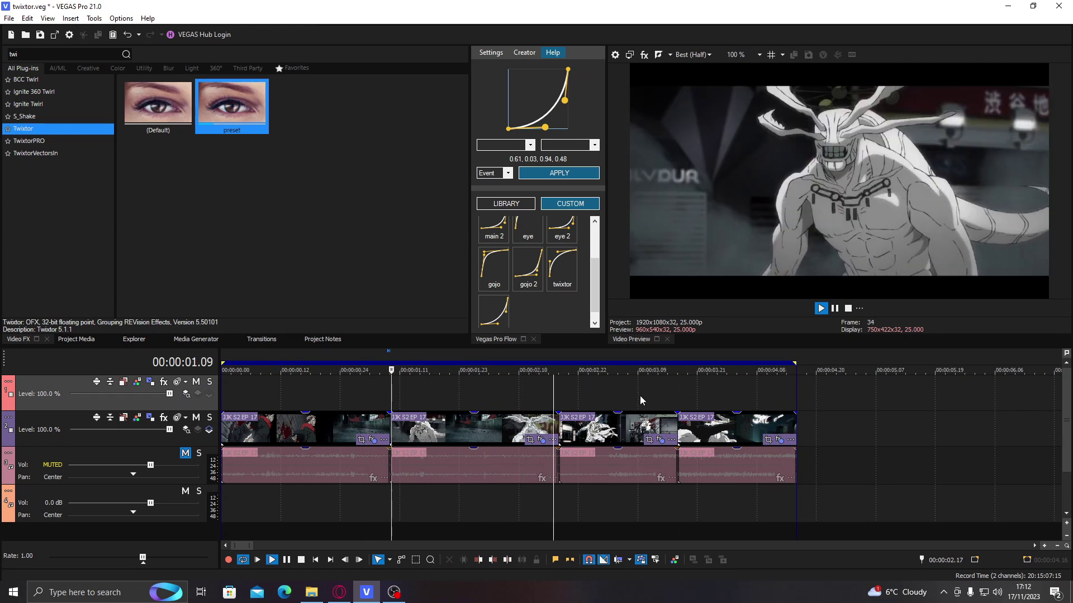
left_click(425, 436)
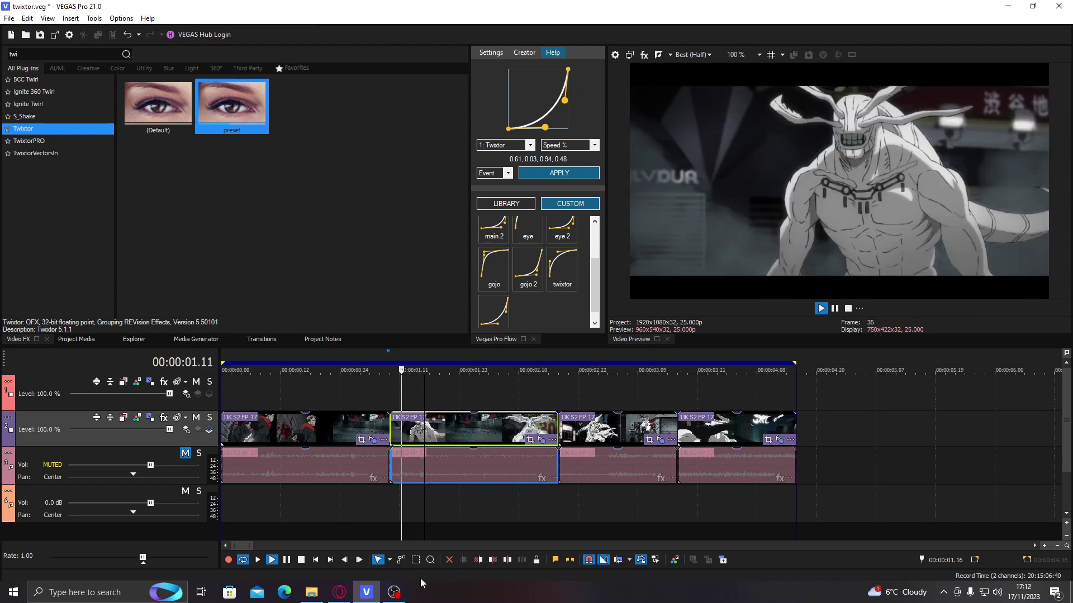
left_click(394, 592)
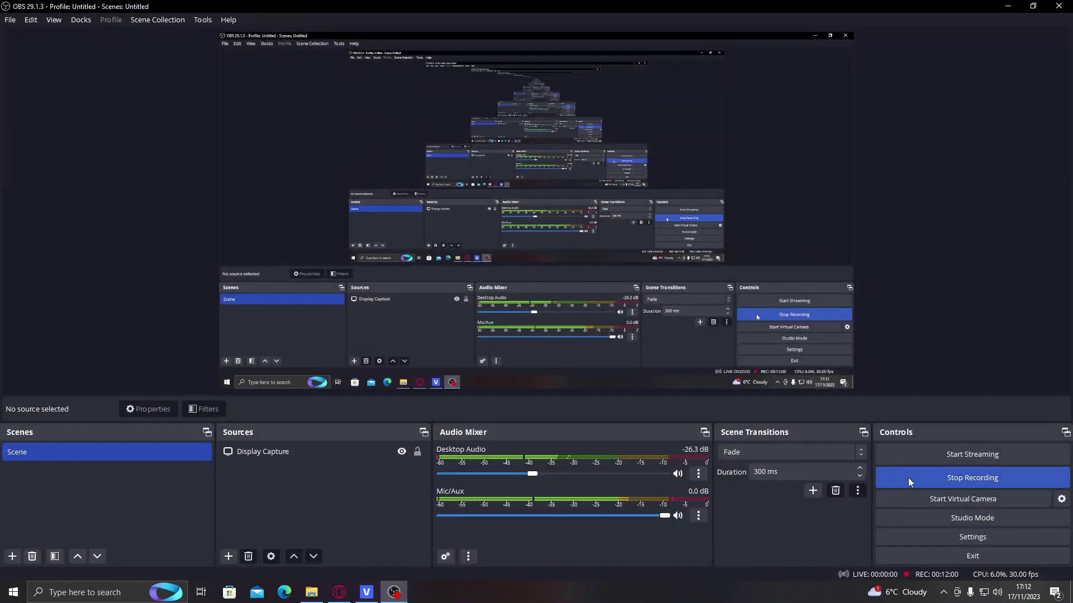